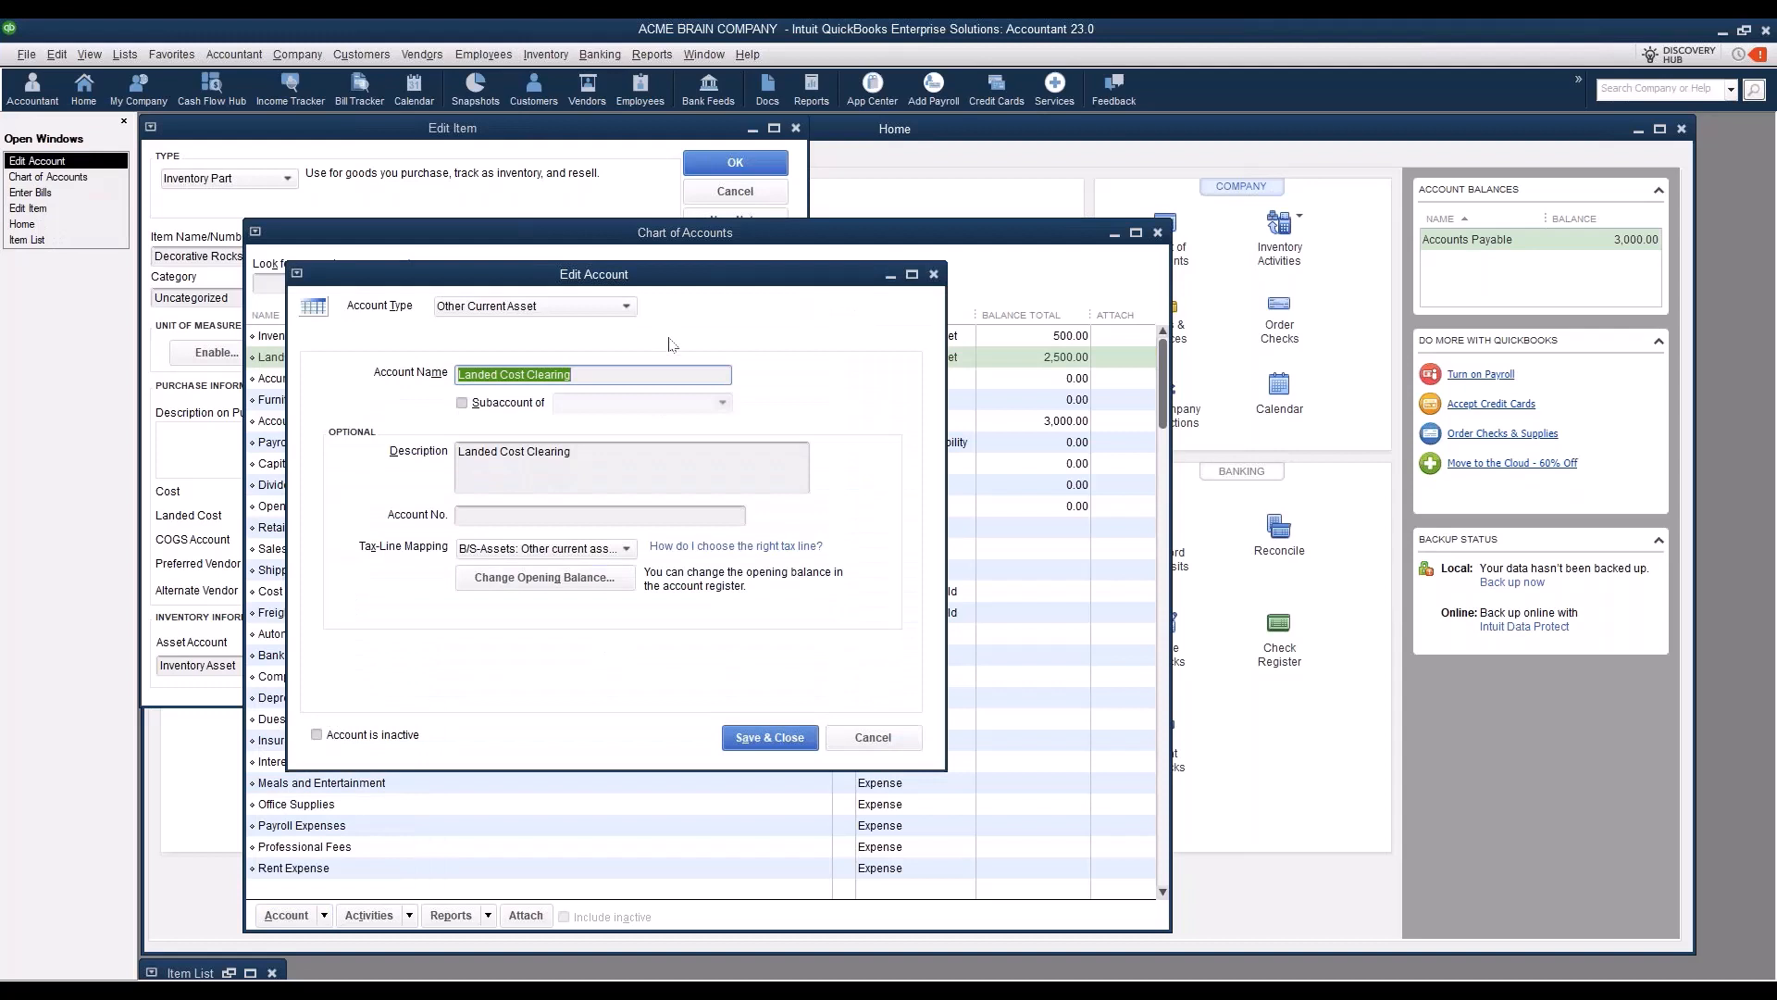
Step: Save and close the Landed Cost Clearing account
left_click(662, 375)
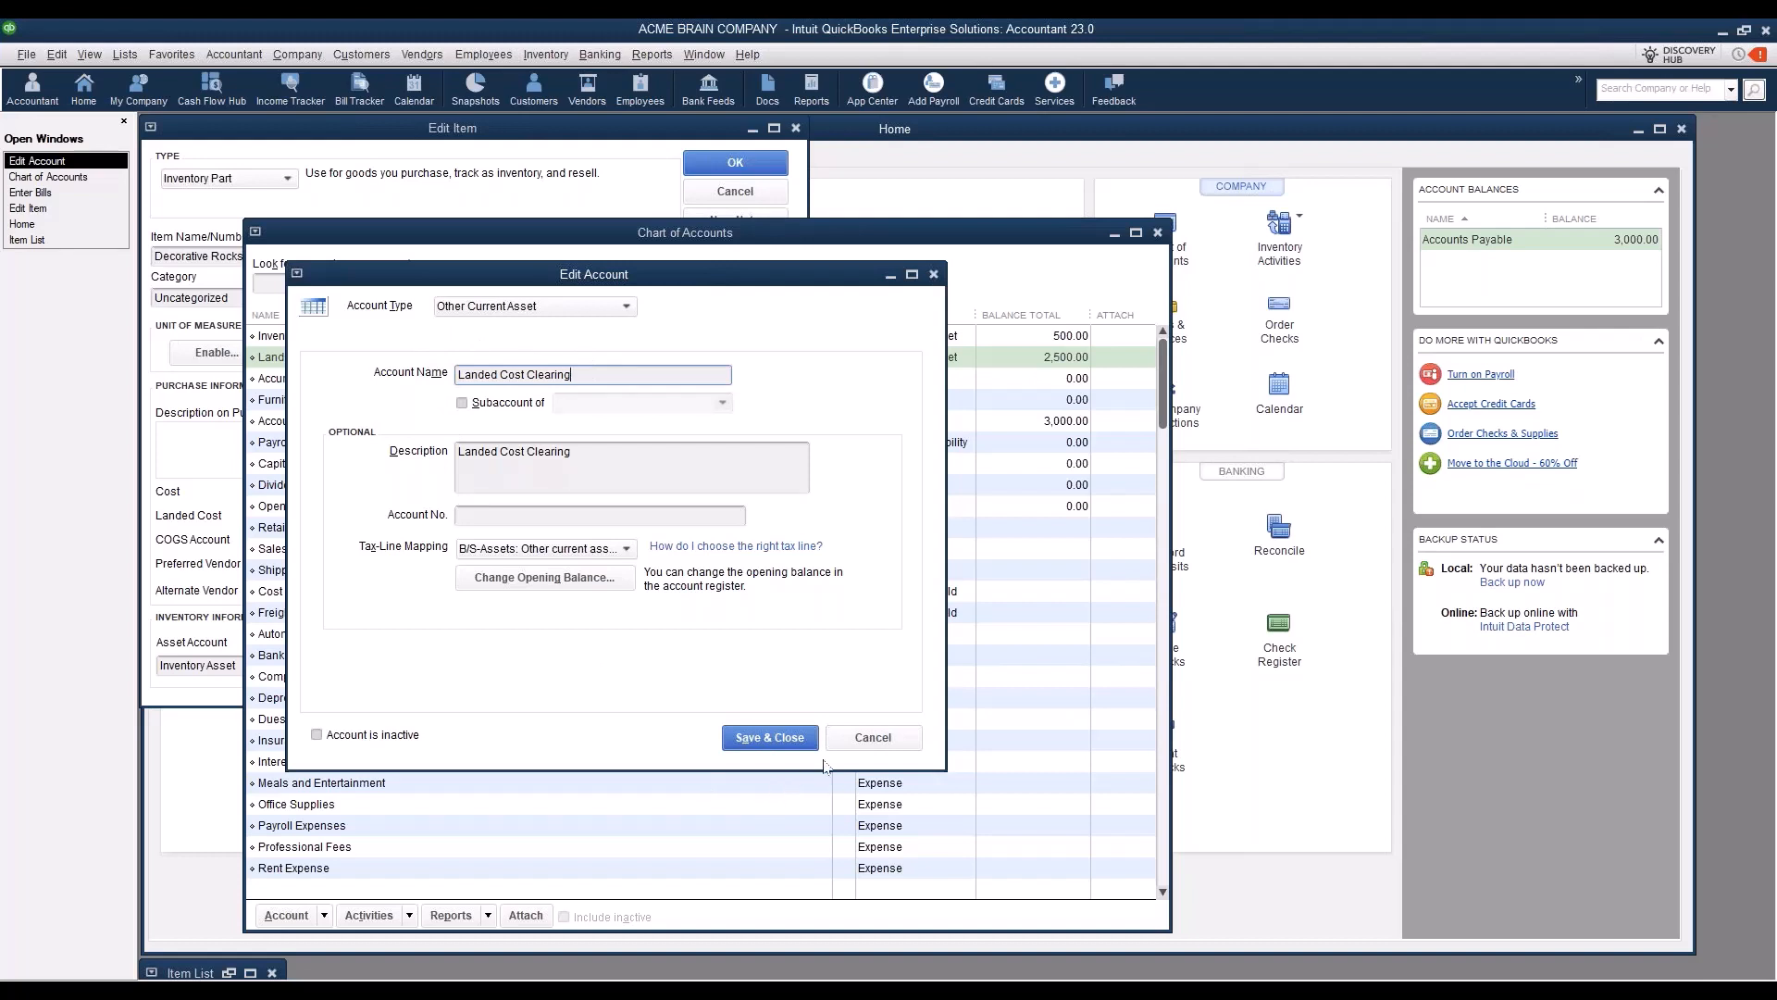
left_click(790, 738)
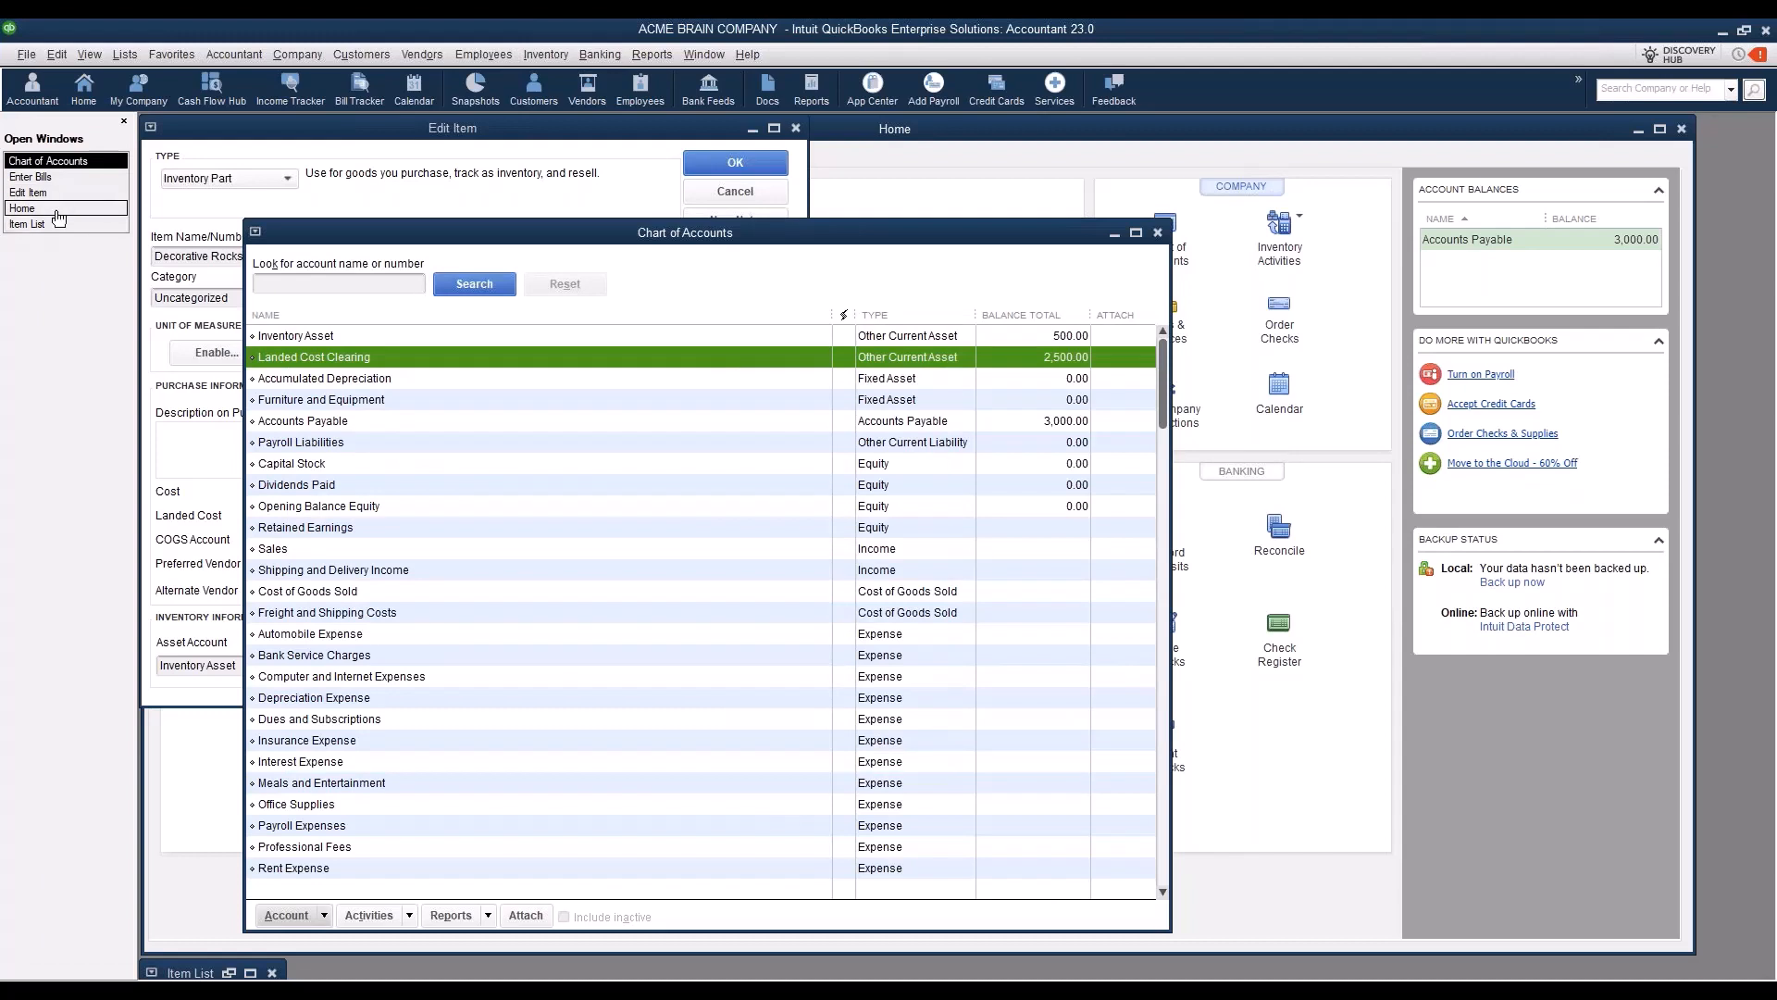
Step: Examine the Landed Cost Freight item's accounts, keep Shipping and Delivery Income as its income account, and close the item without saving
left_click(61, 224)
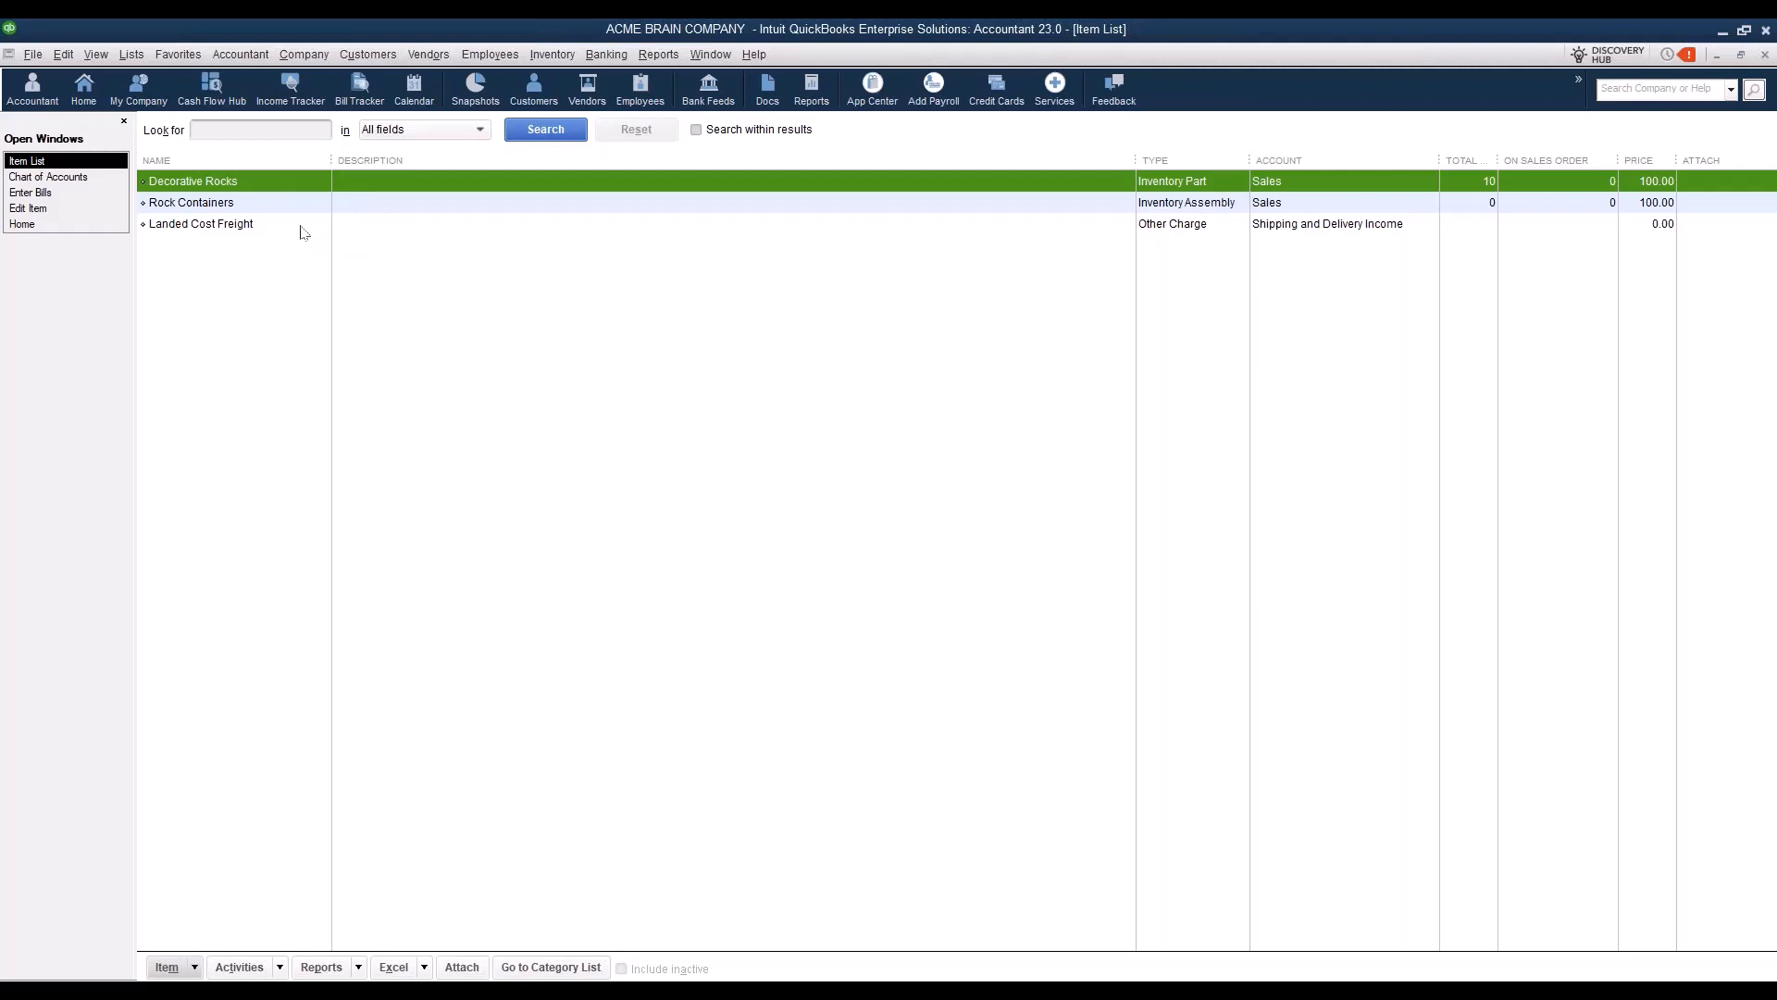
left_click(302, 230)
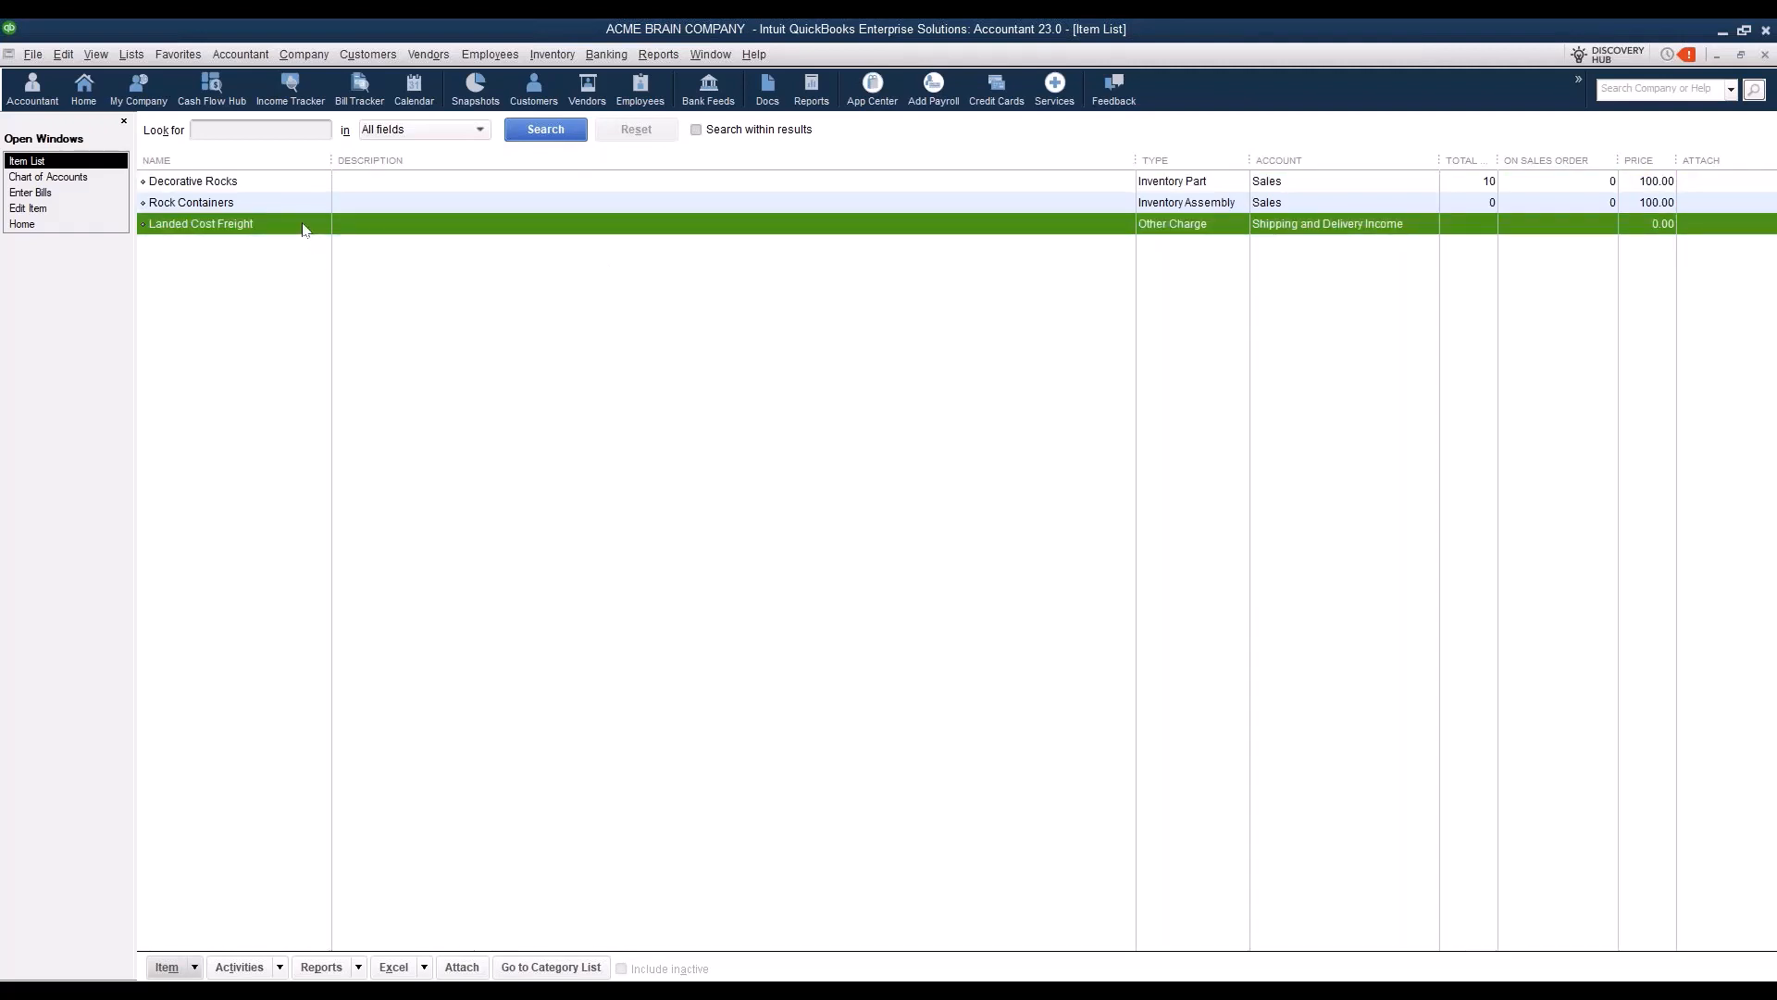
double_click(305, 230)
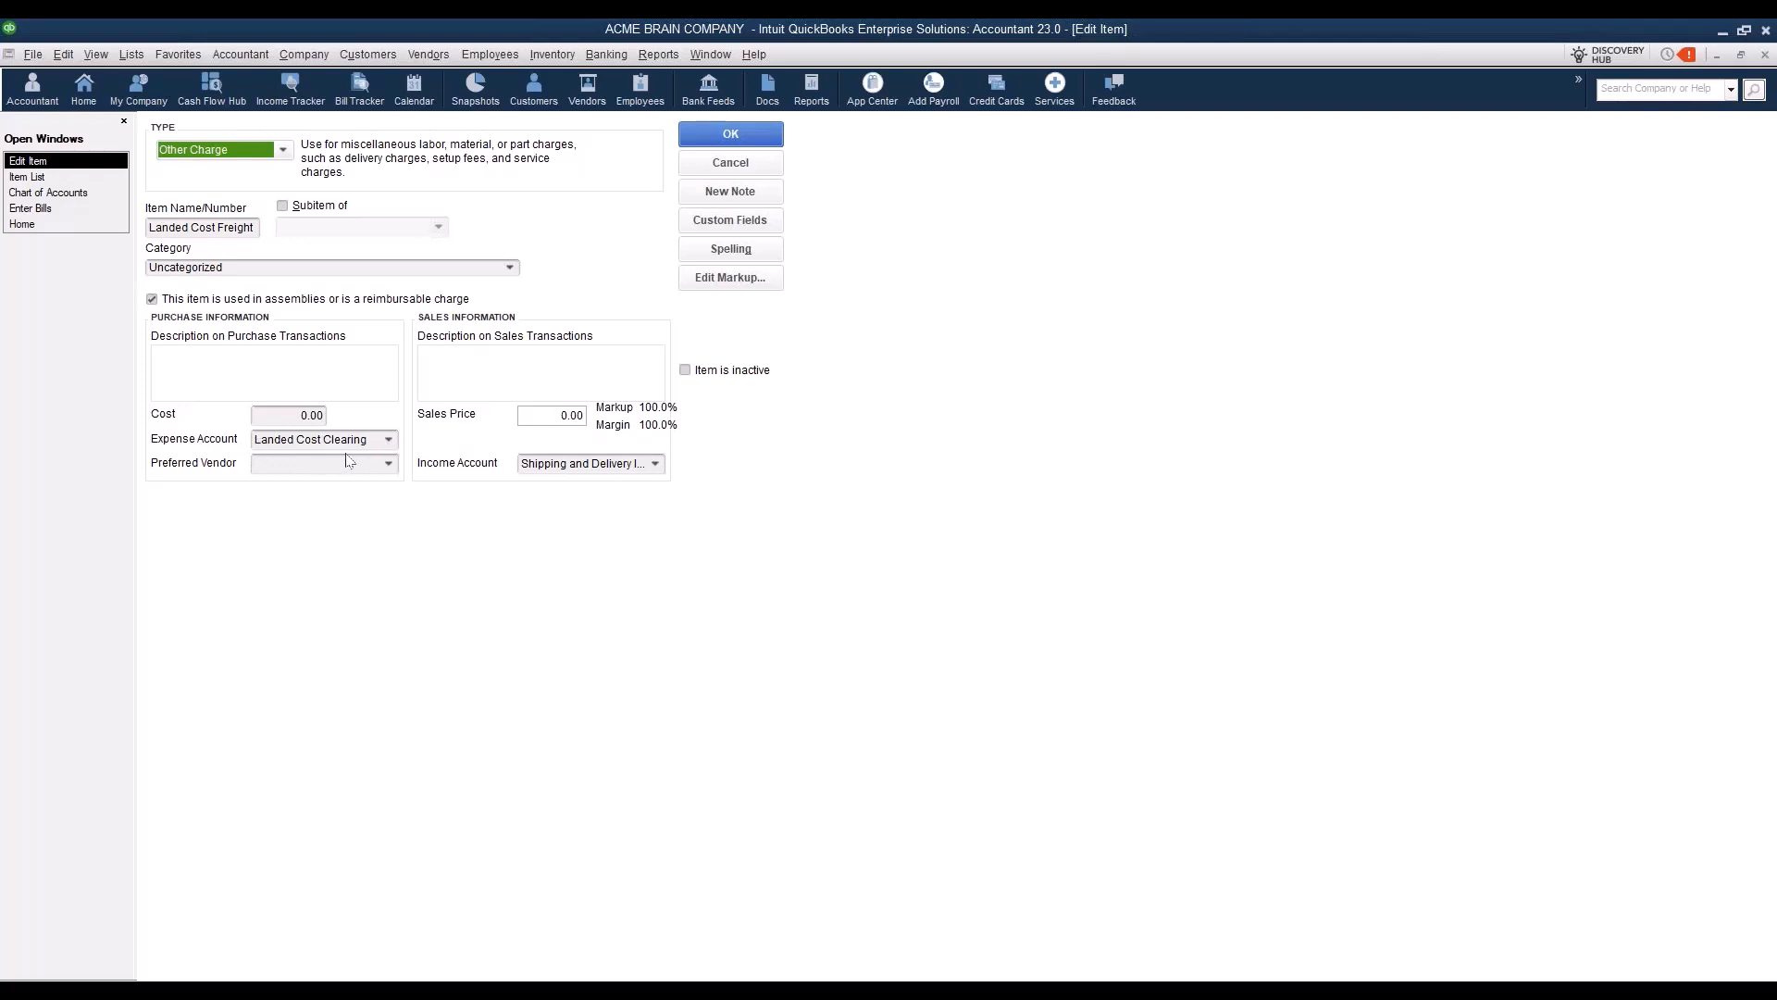
left_click(662, 469)
left_click(659, 467)
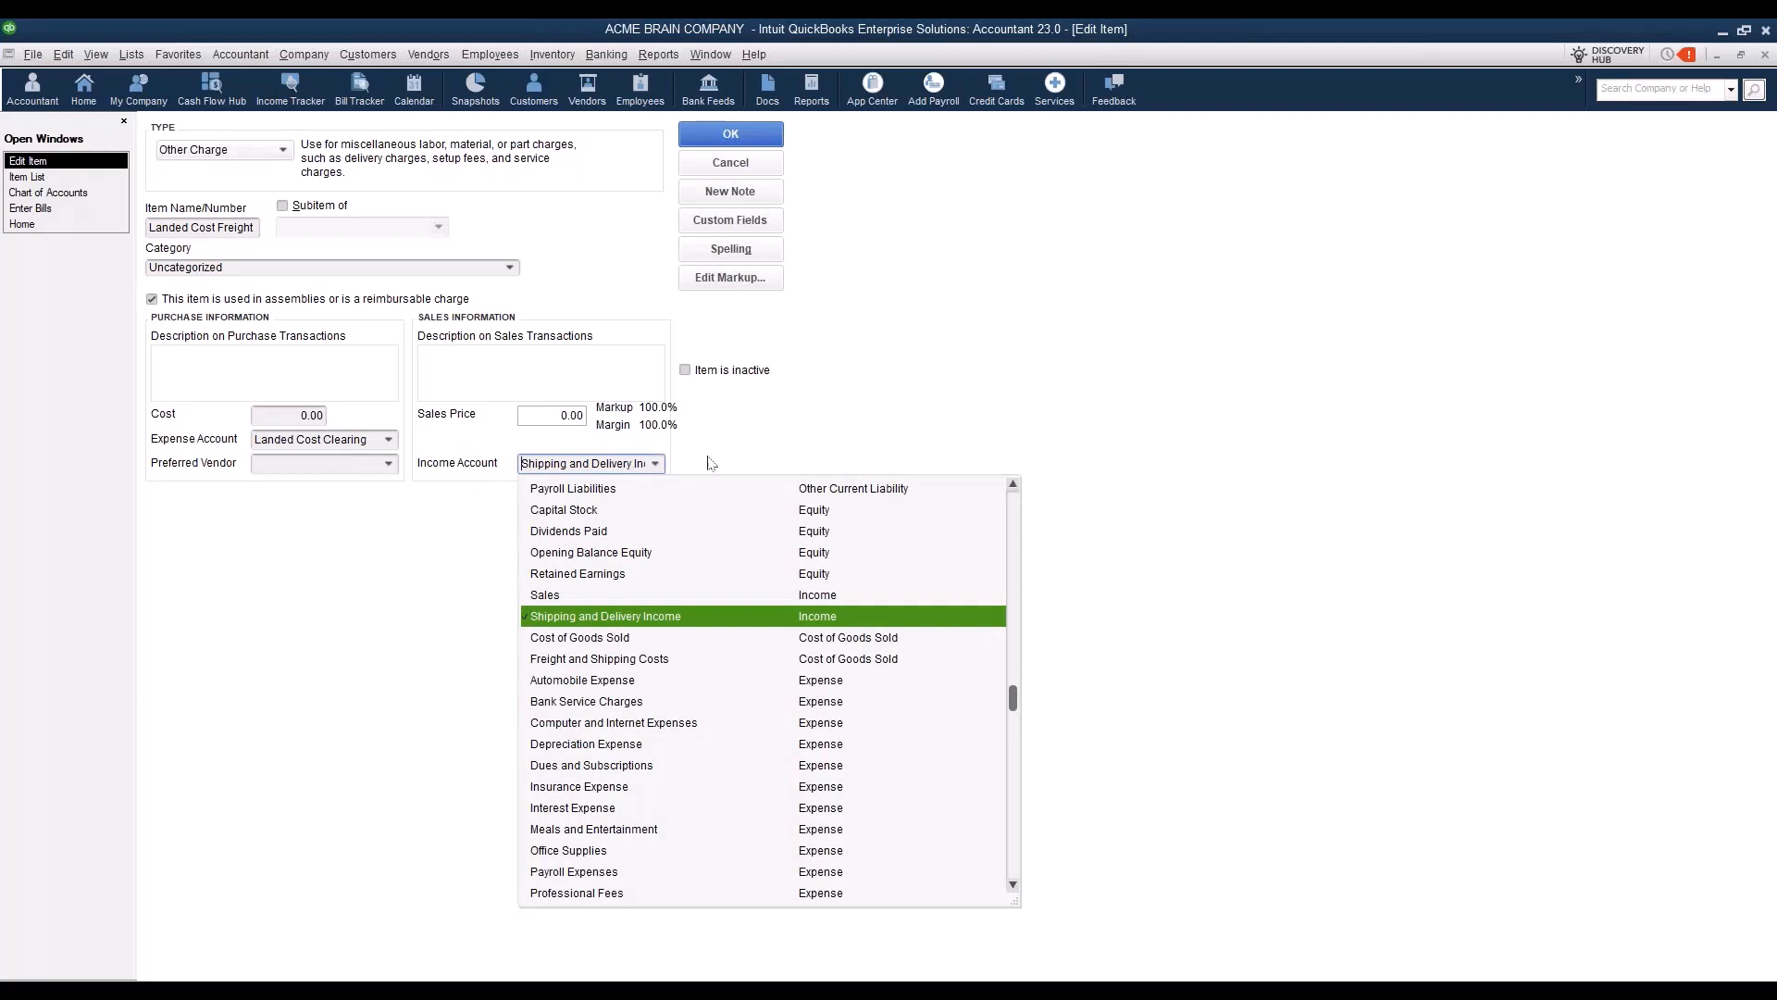
left_click(857, 621)
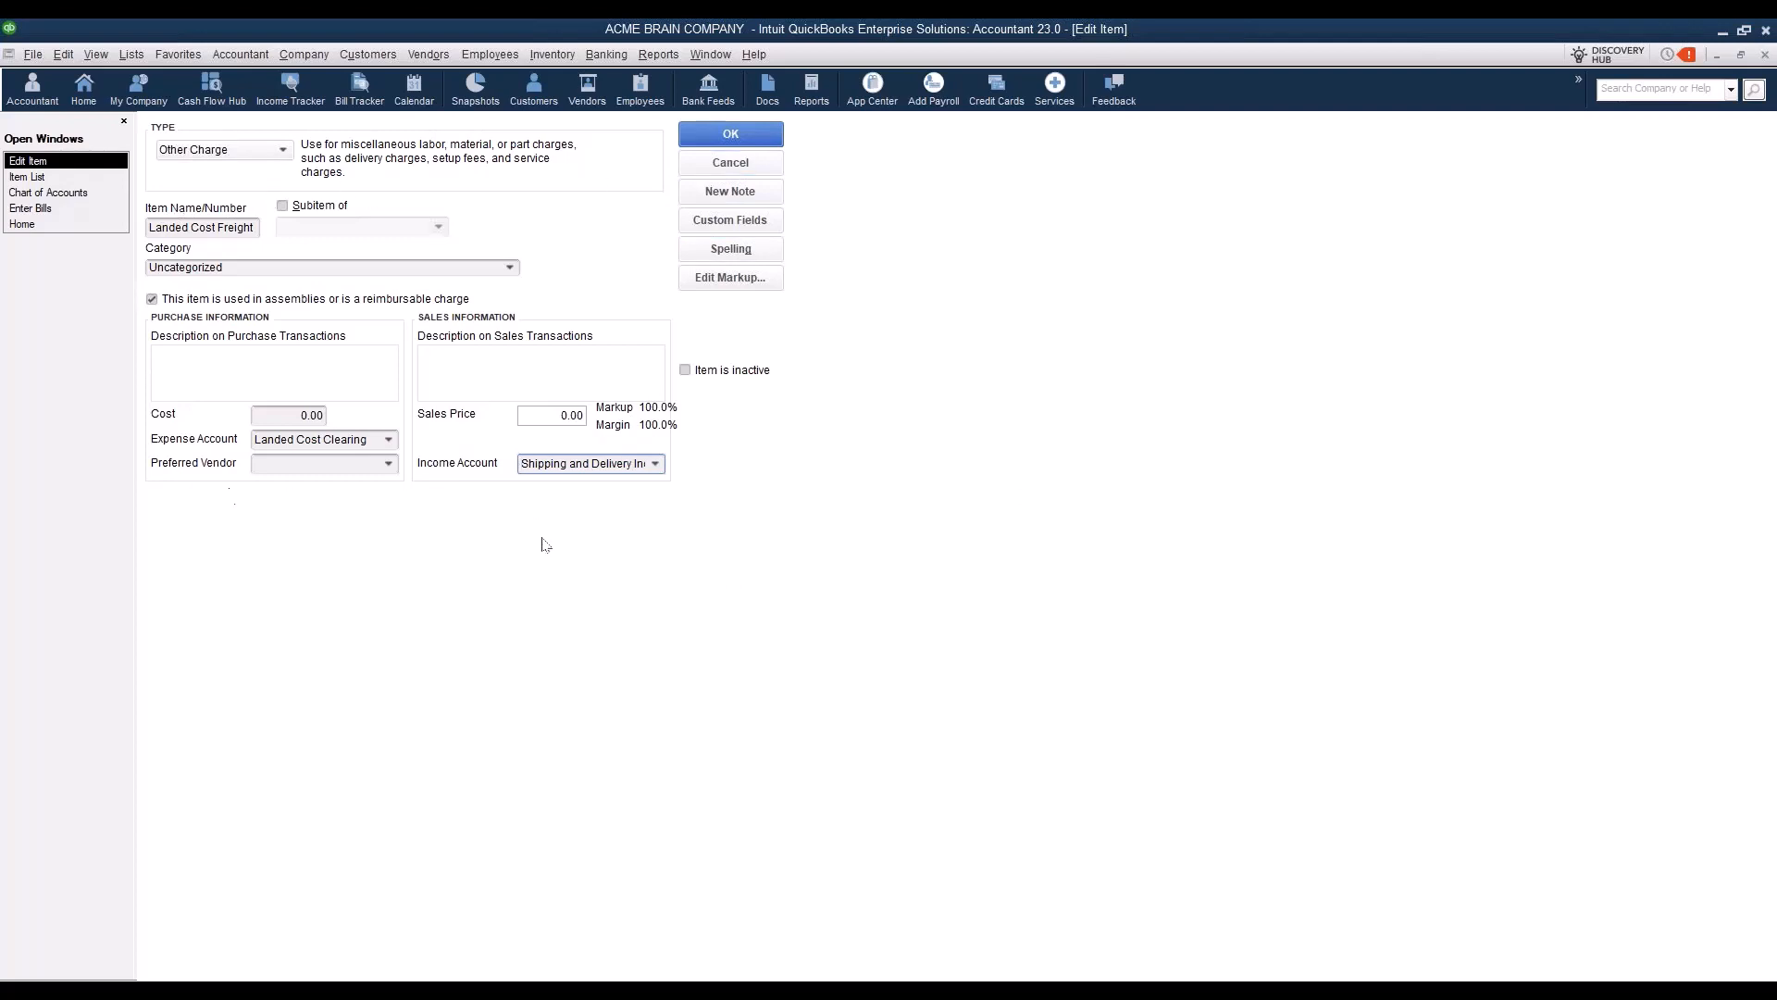
left_click(758, 173)
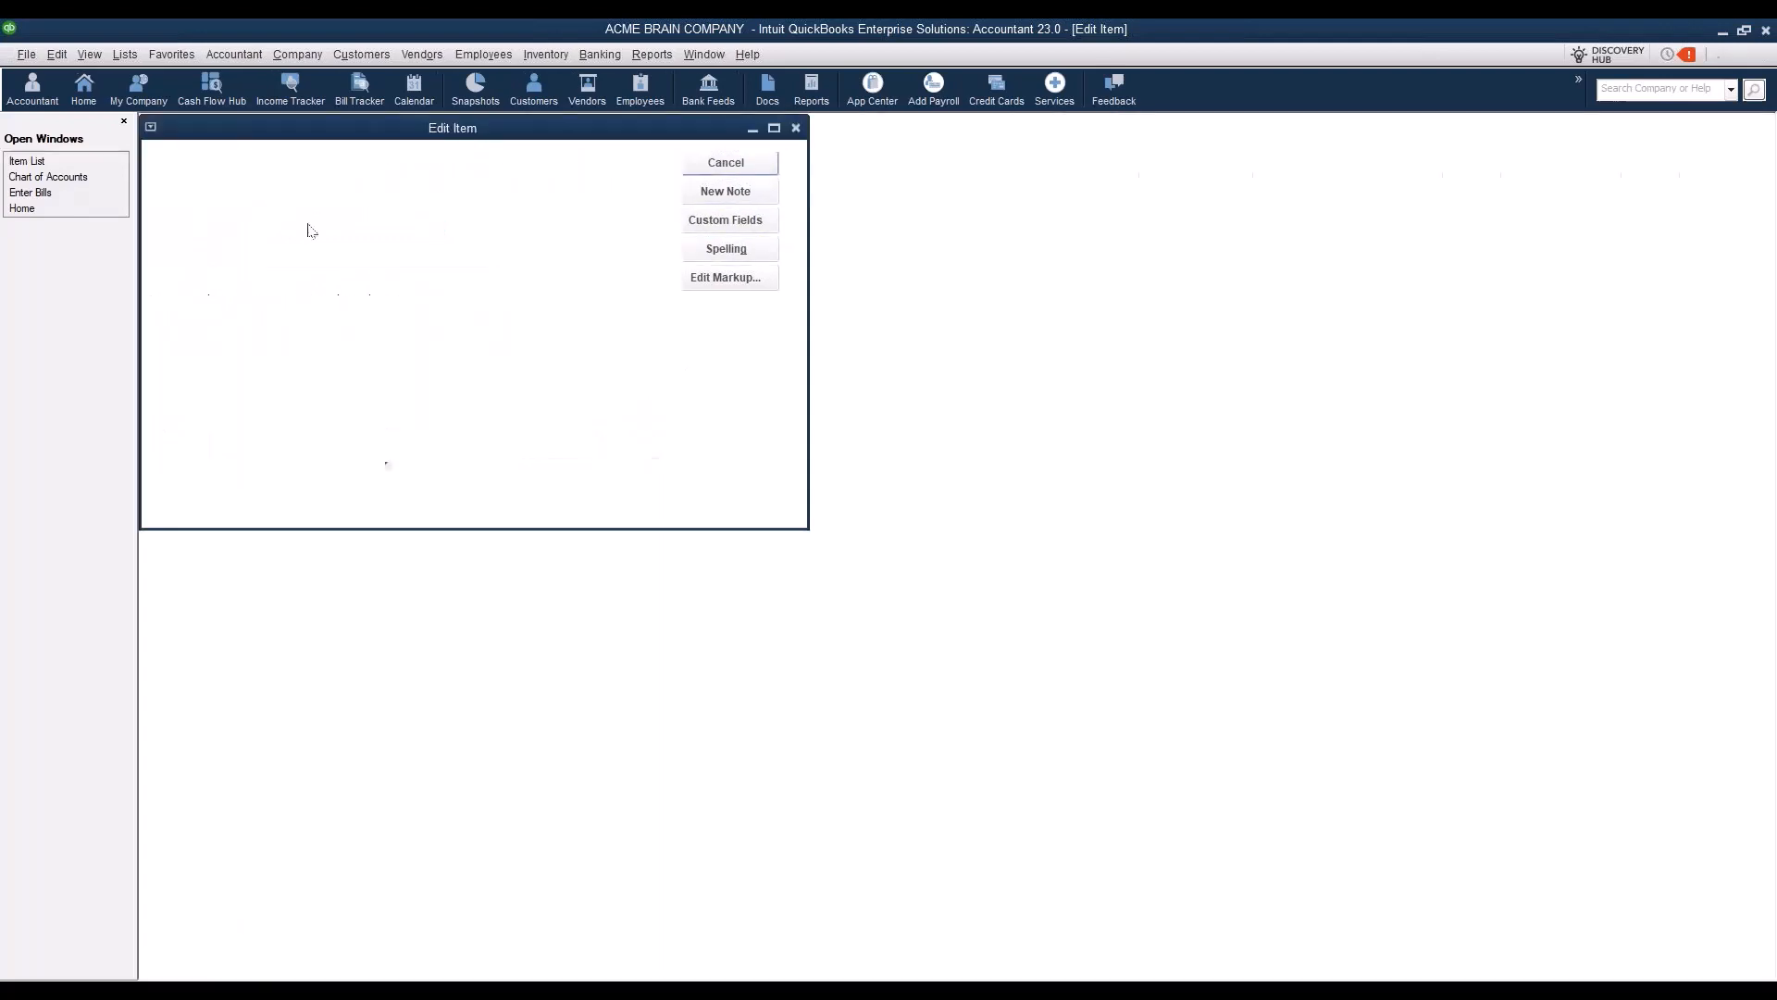
Step: Review the Rock Supplier bill for Landed Cost Freight and return to the Decorative Rocks bill
left_click(66, 196)
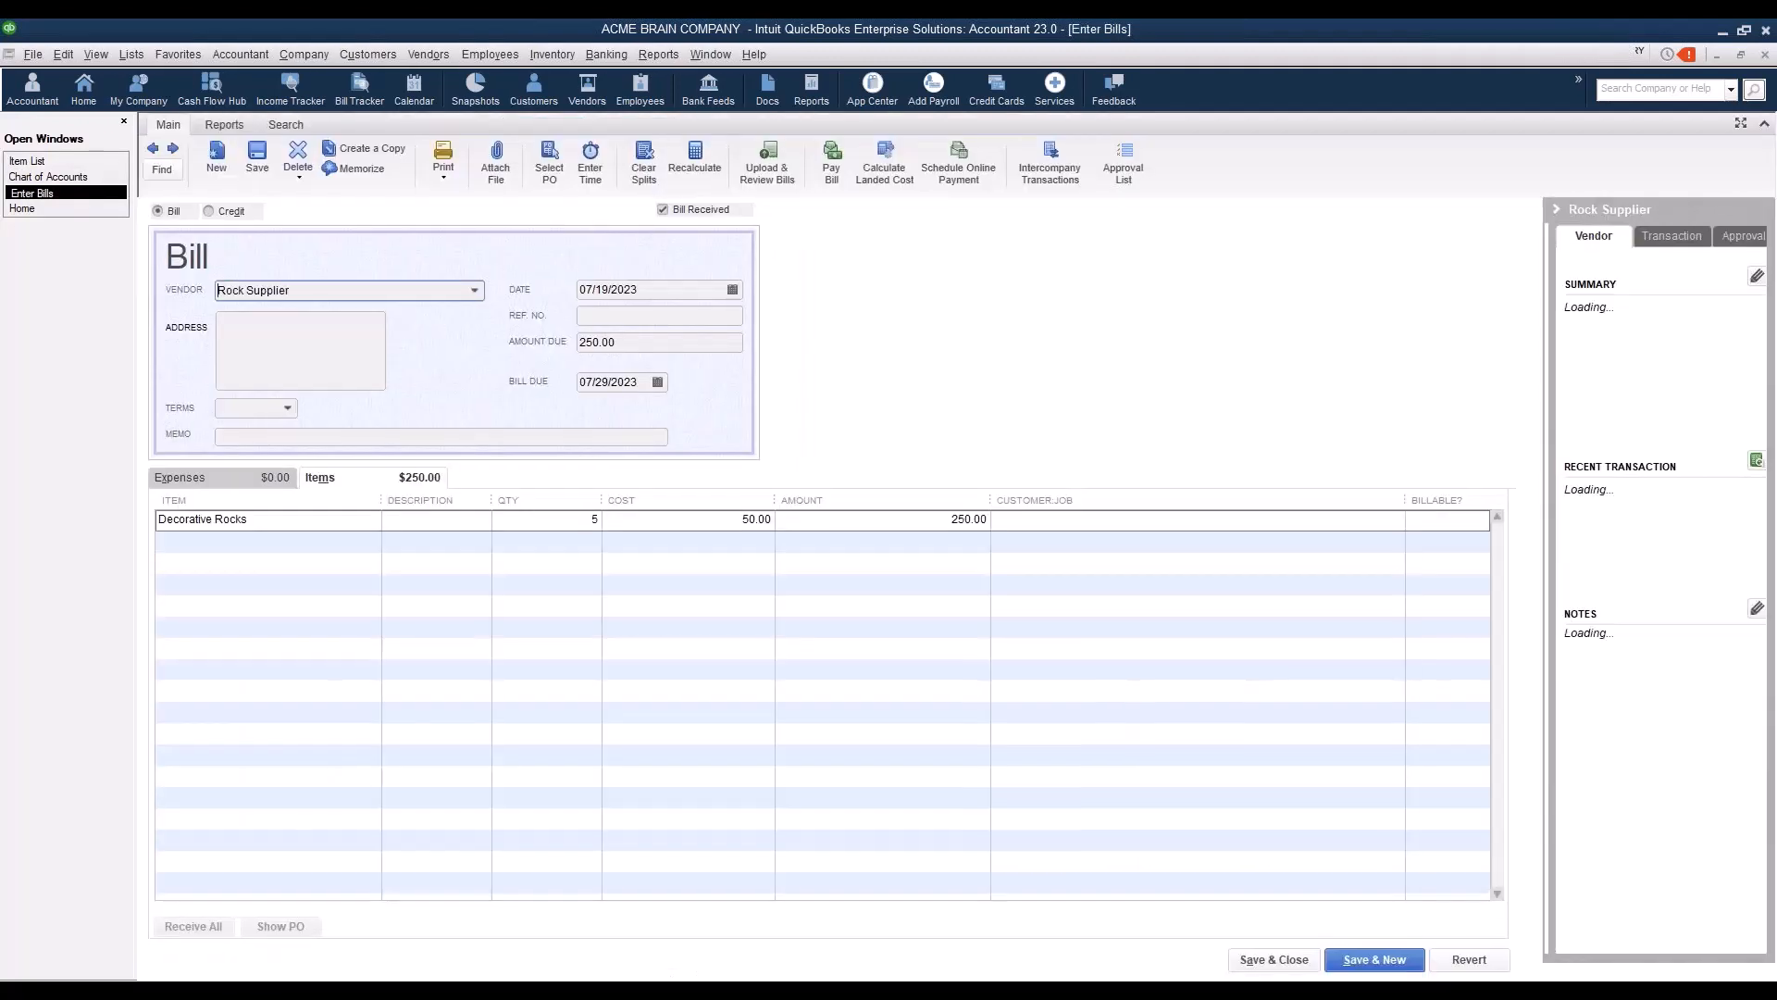
left_click(155, 150)
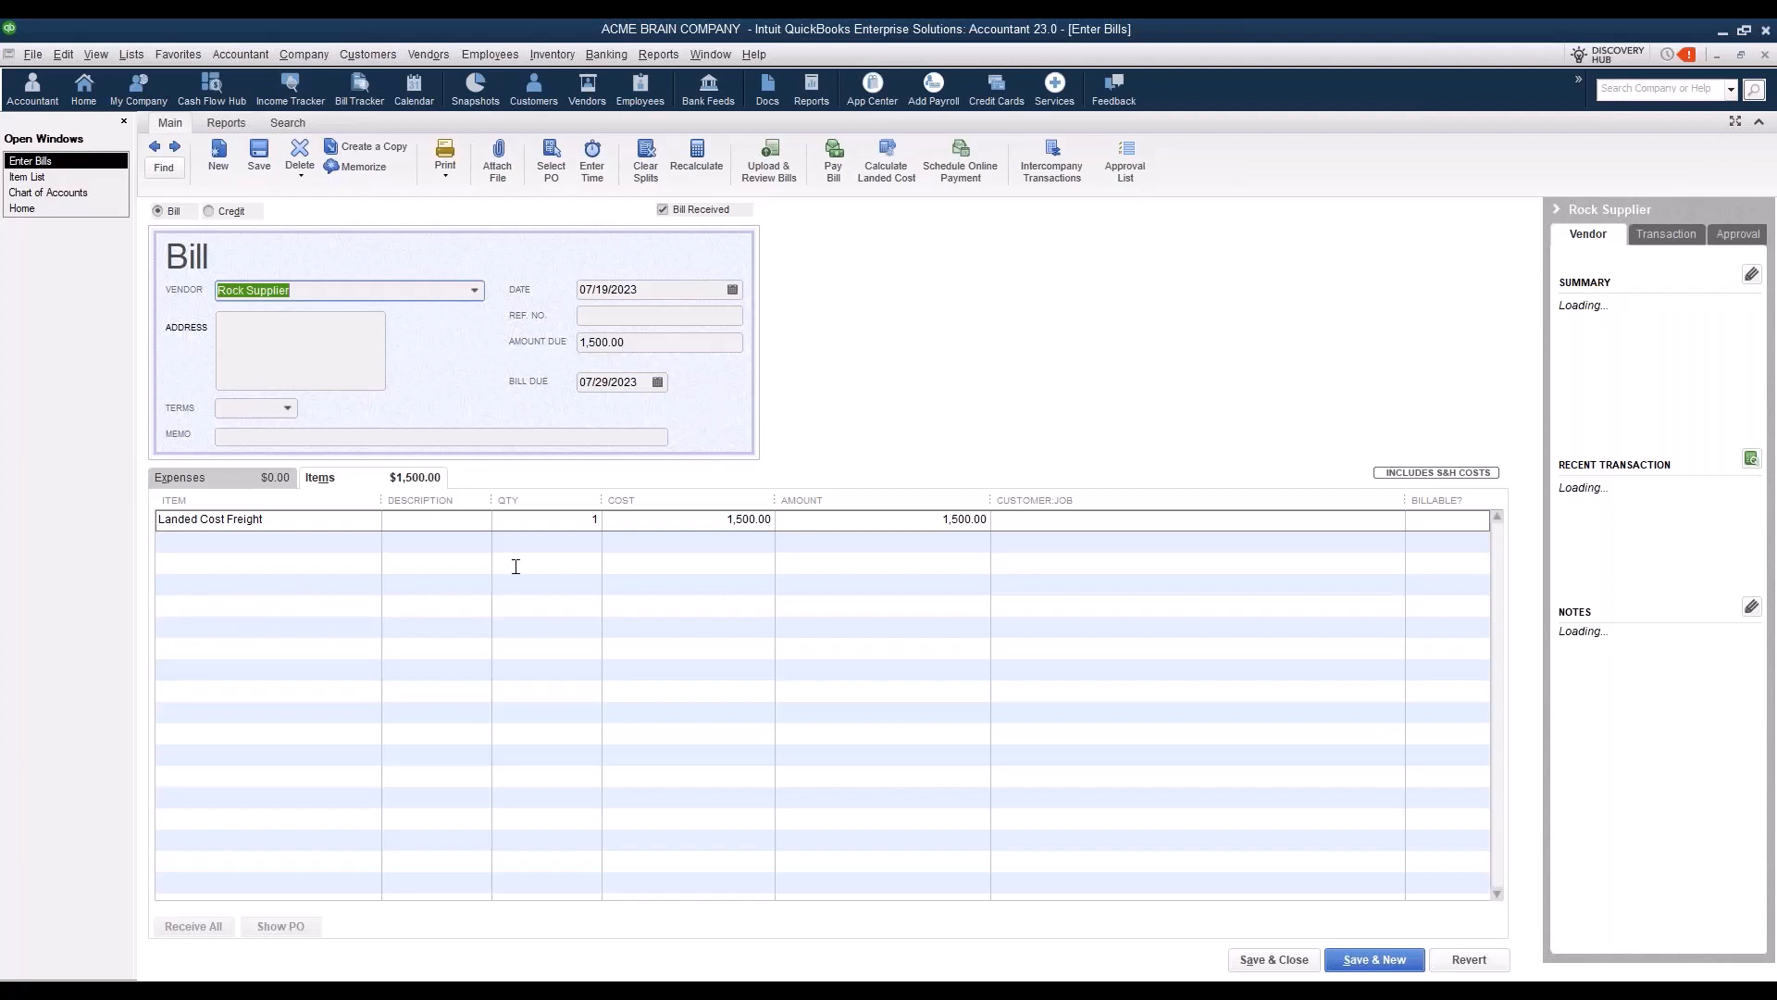
left_click(176, 150)
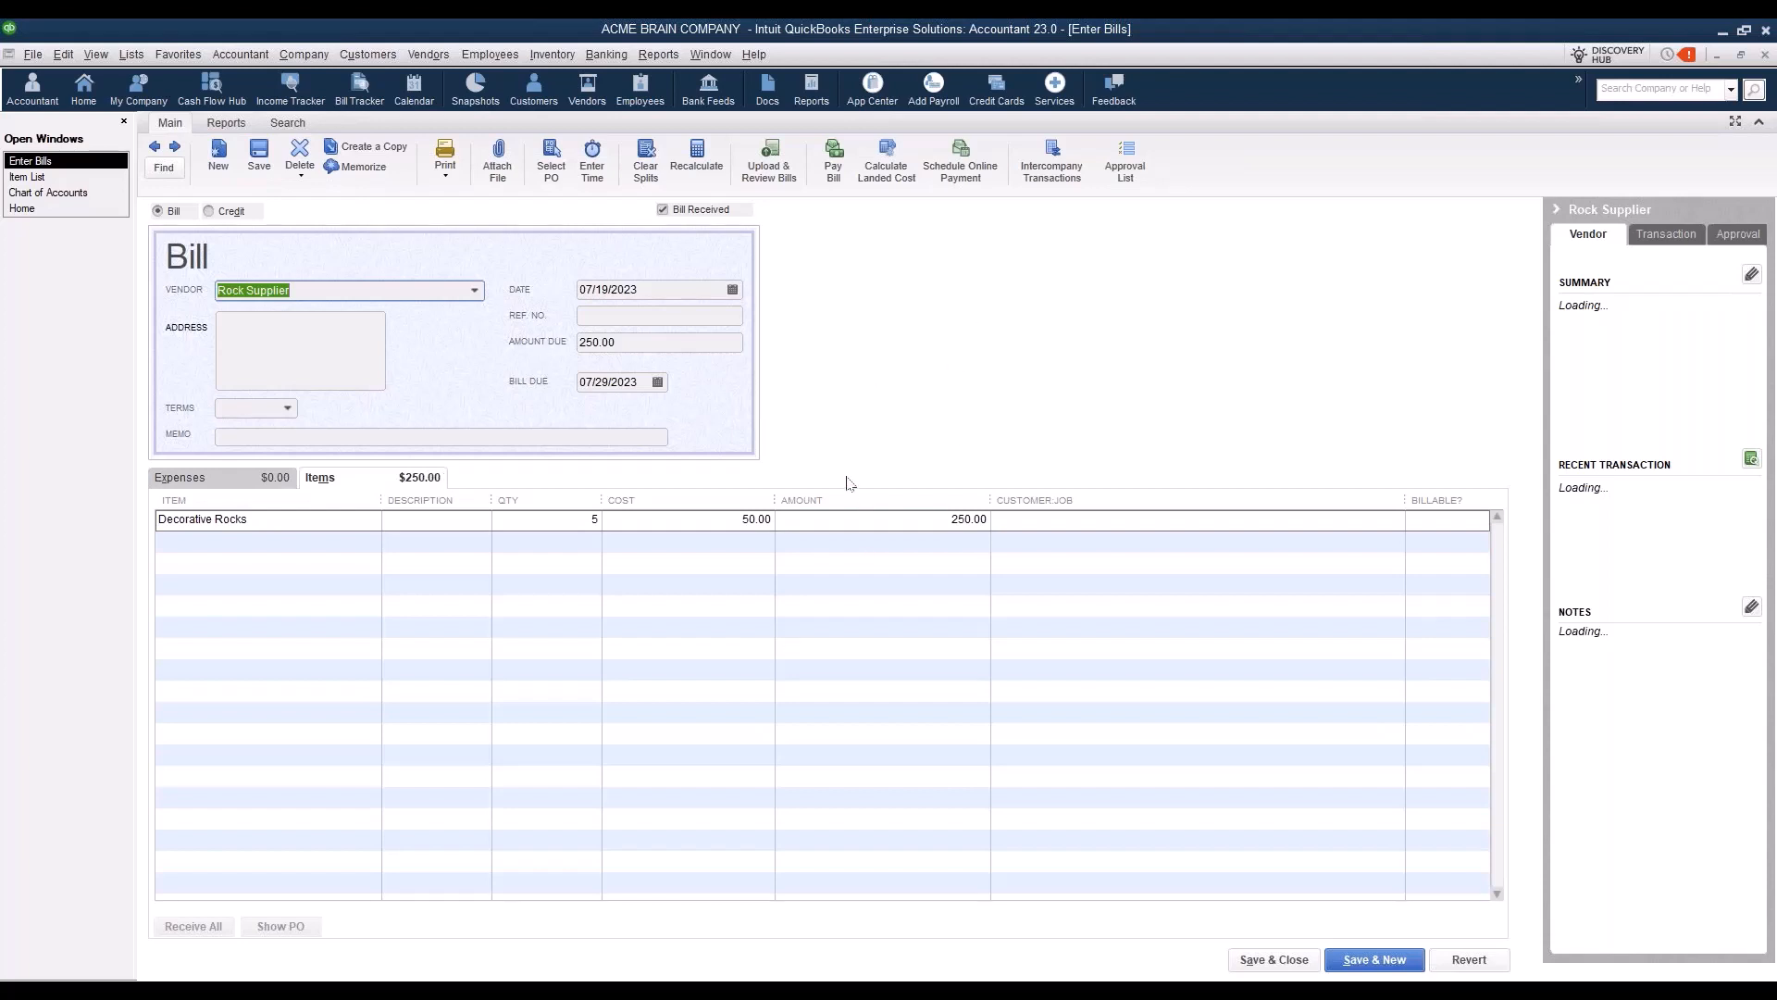
Step: Start a landed cost calculation for the Decorative Rocks bill and add the 07/19/2023 Rock Supplier shipping bill of 1500
left_click(892, 176)
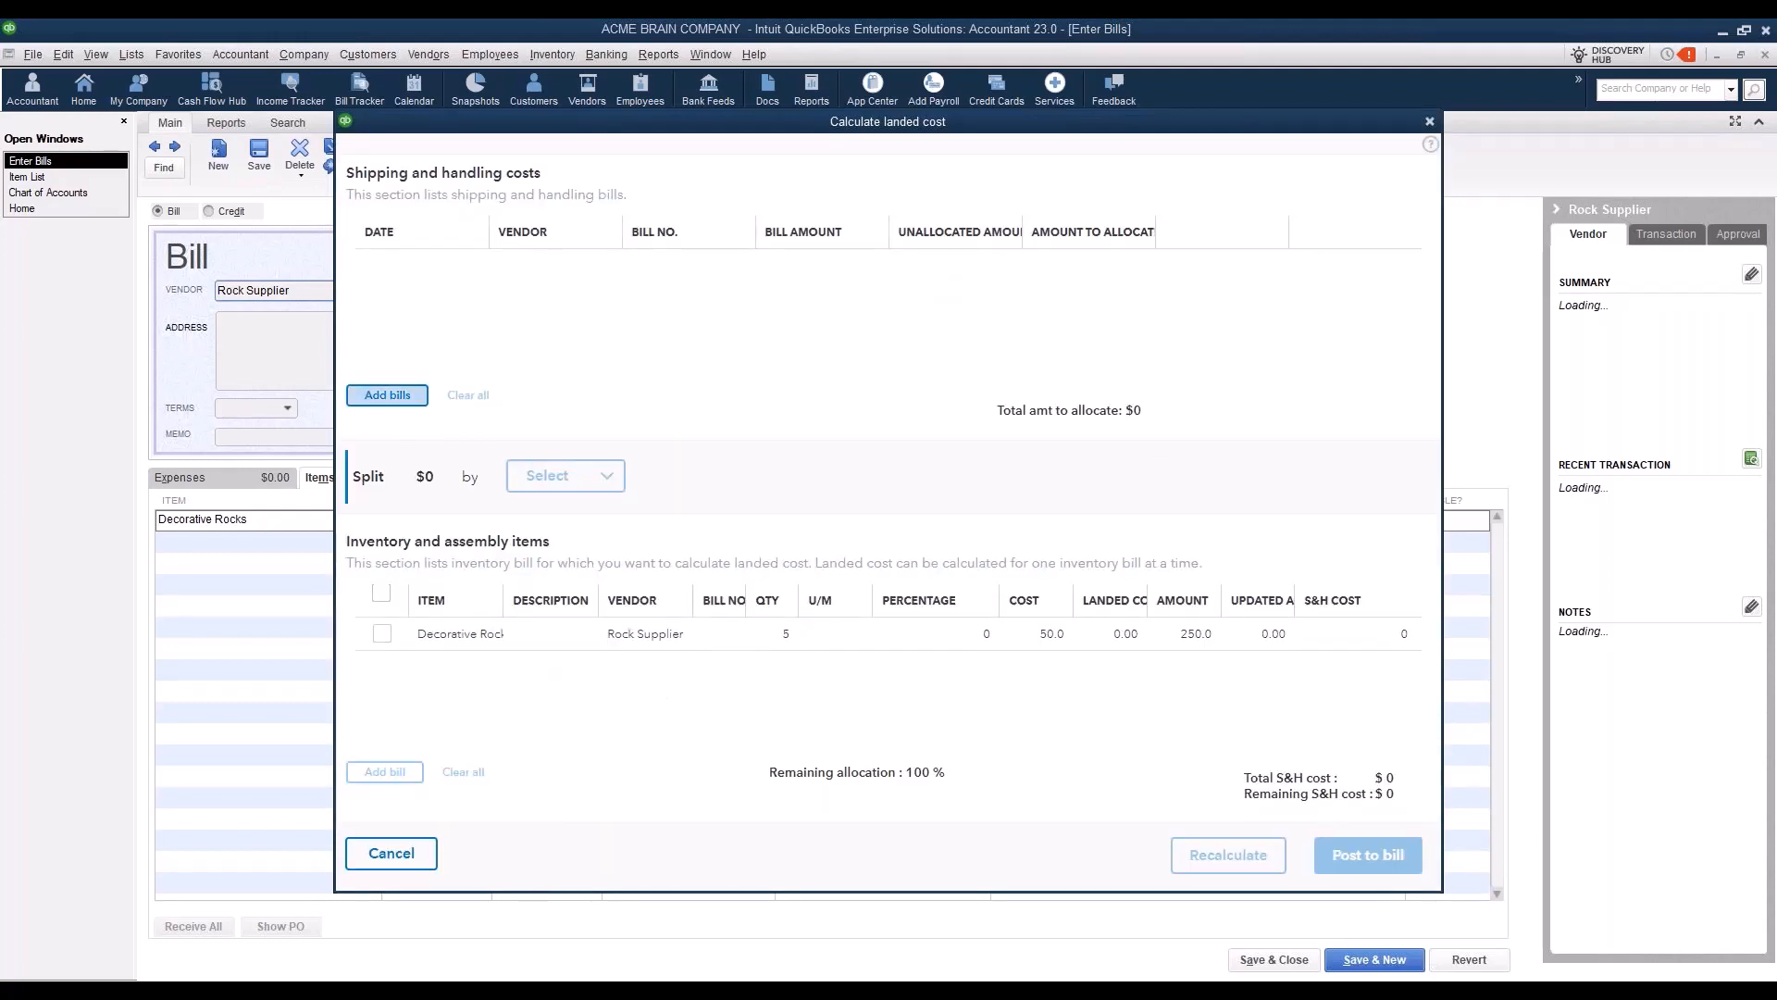
left_click(387, 394)
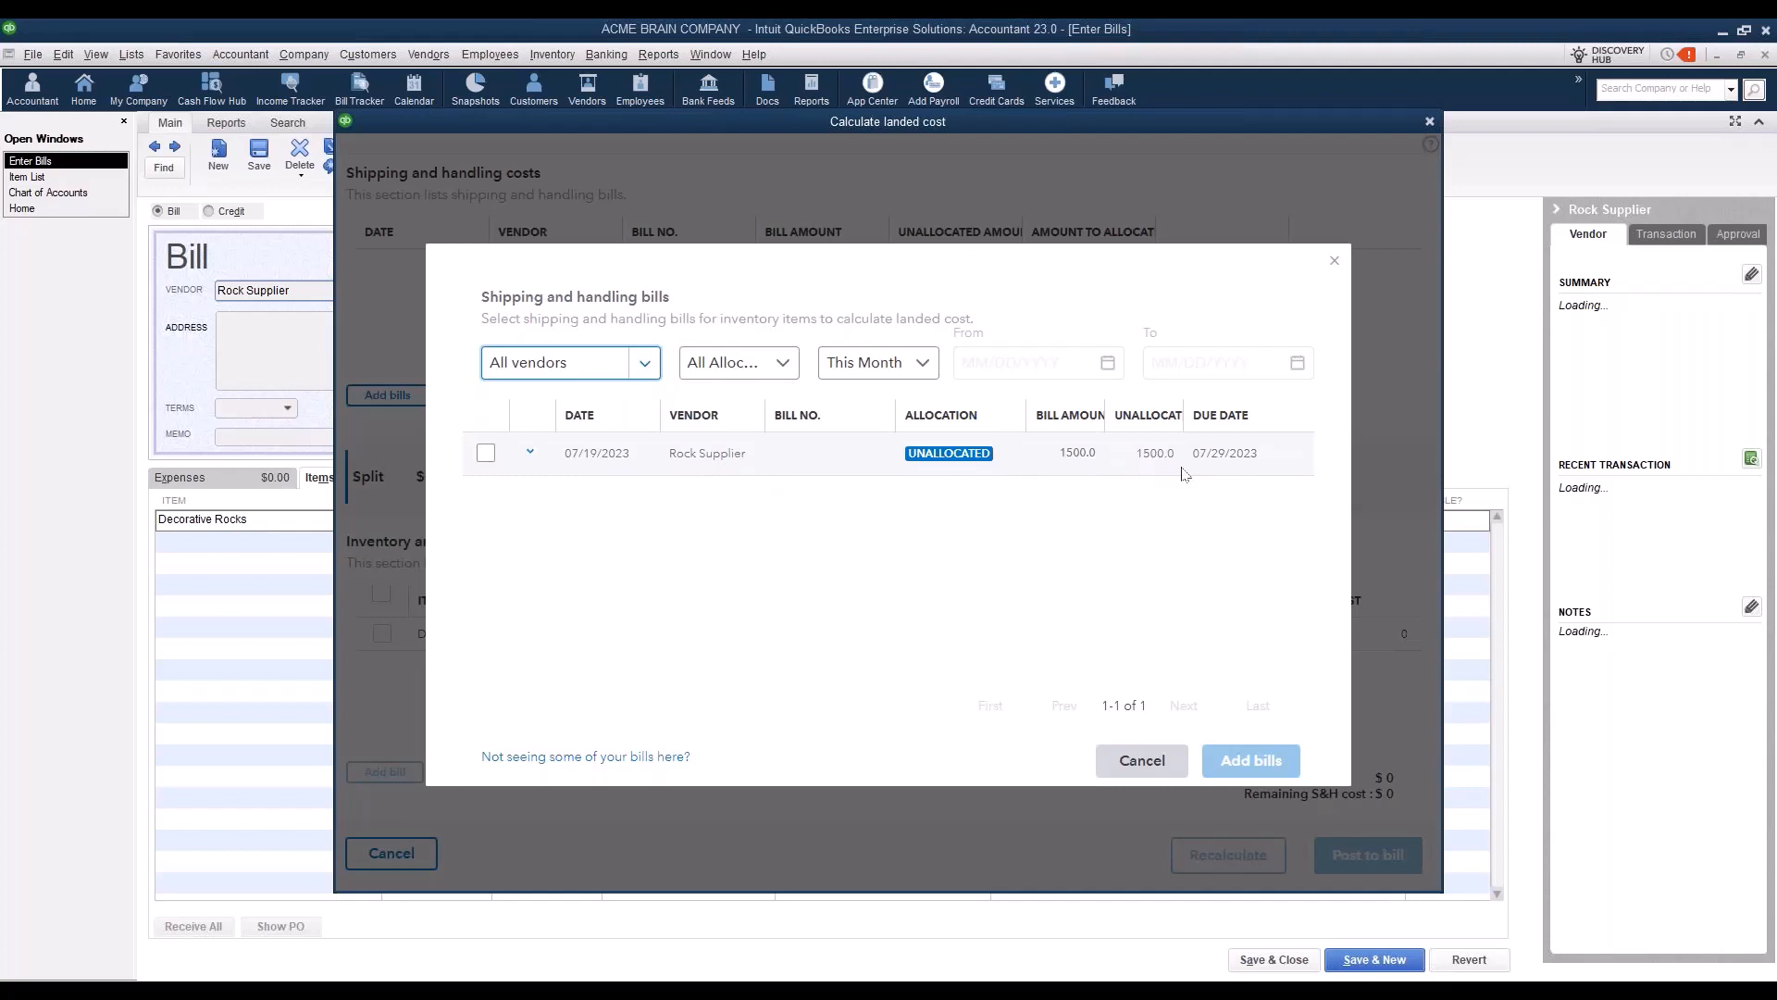
left_click(486, 452)
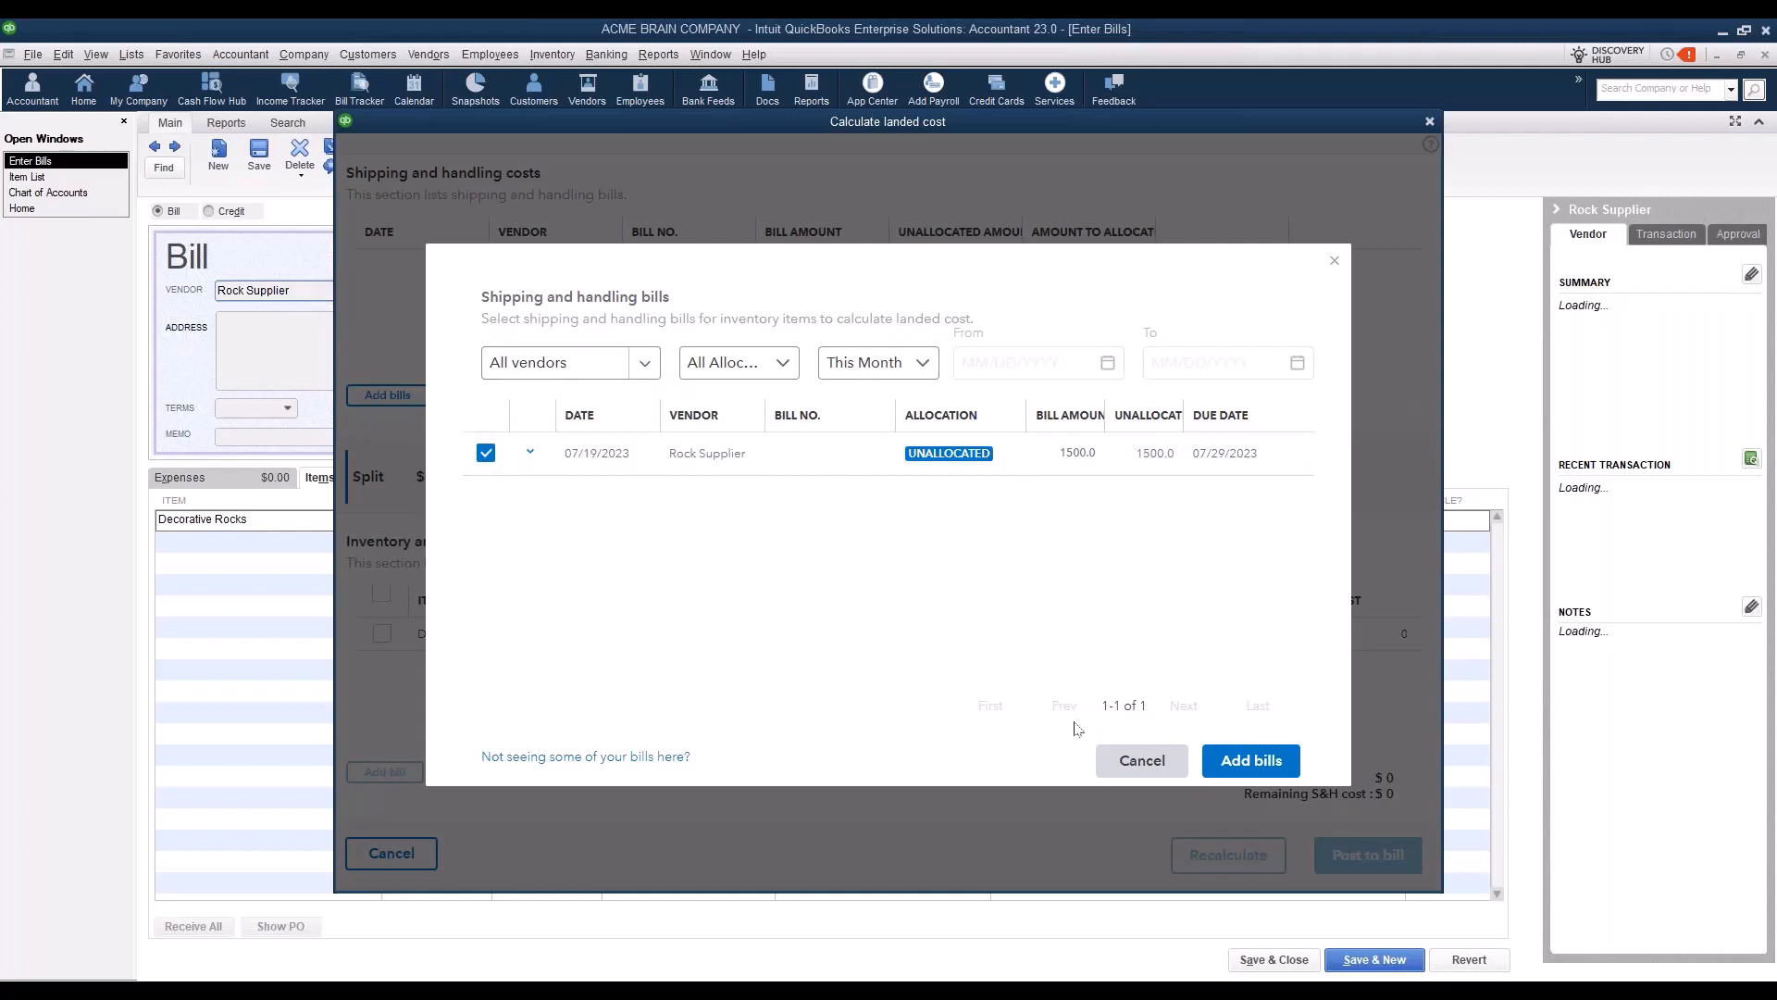
left_click(1237, 759)
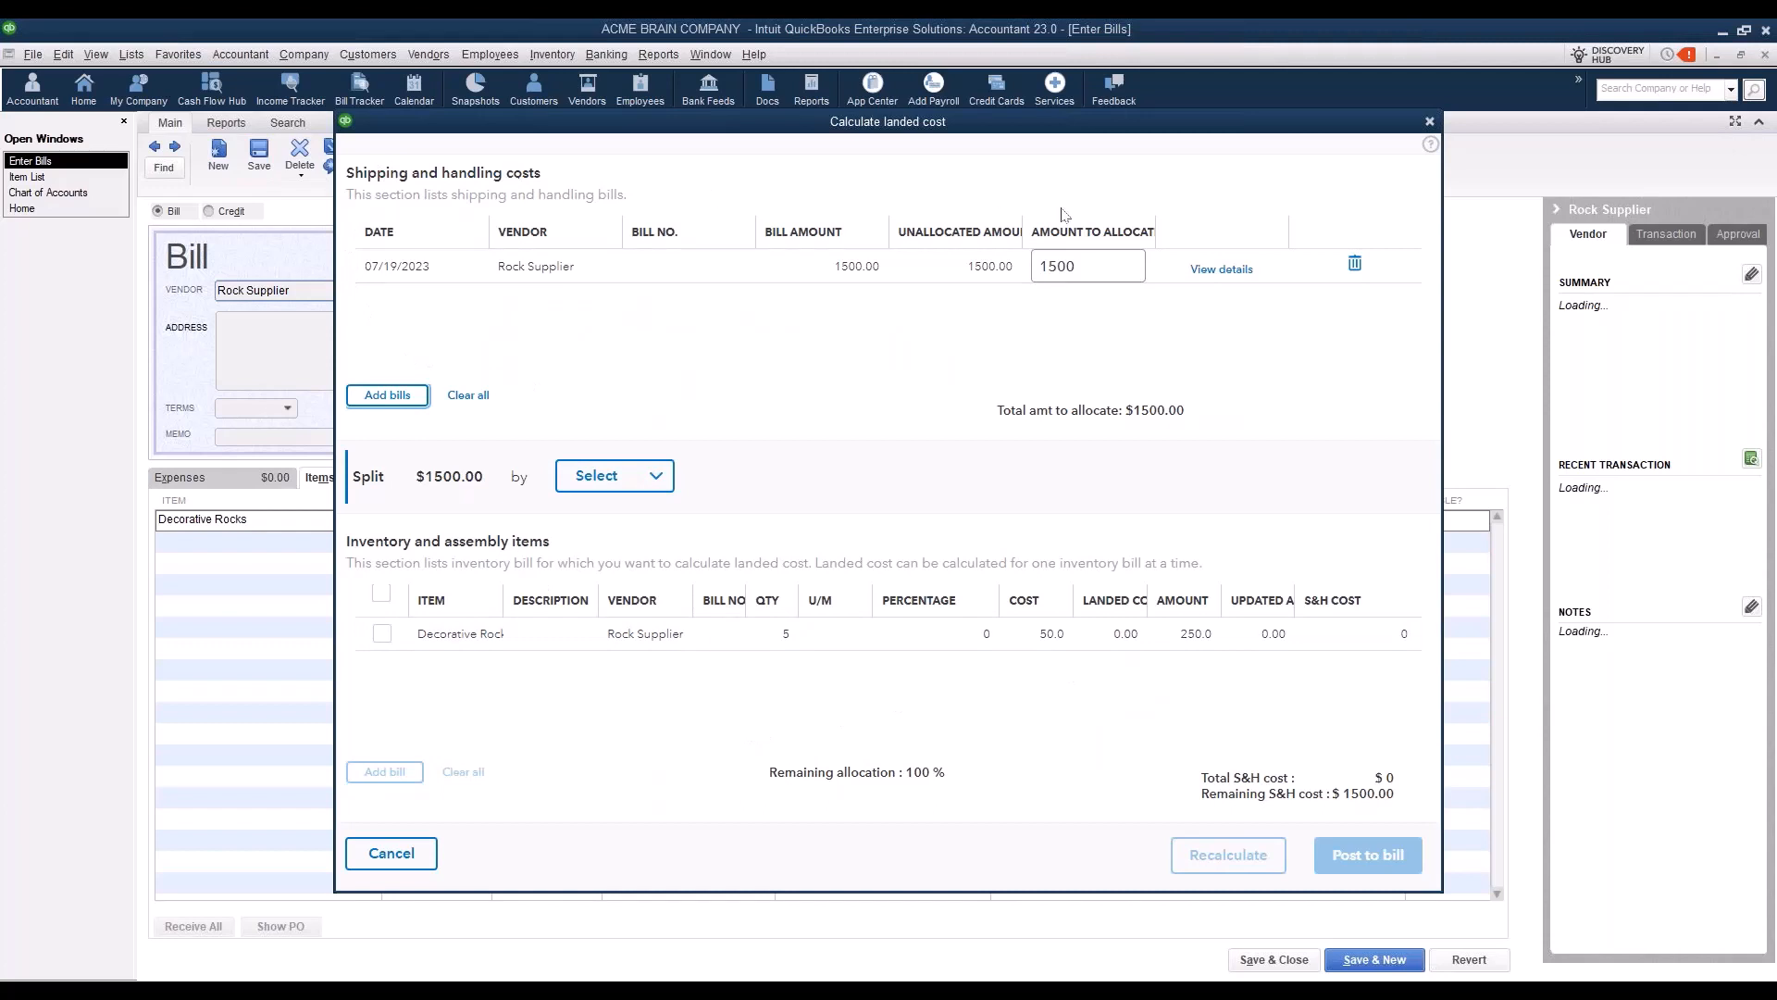
Step: Try splitting the $1500.00 shipping cost by Quantity, Percentage, Amount and S&H Cost (manual)
left_click(664, 488)
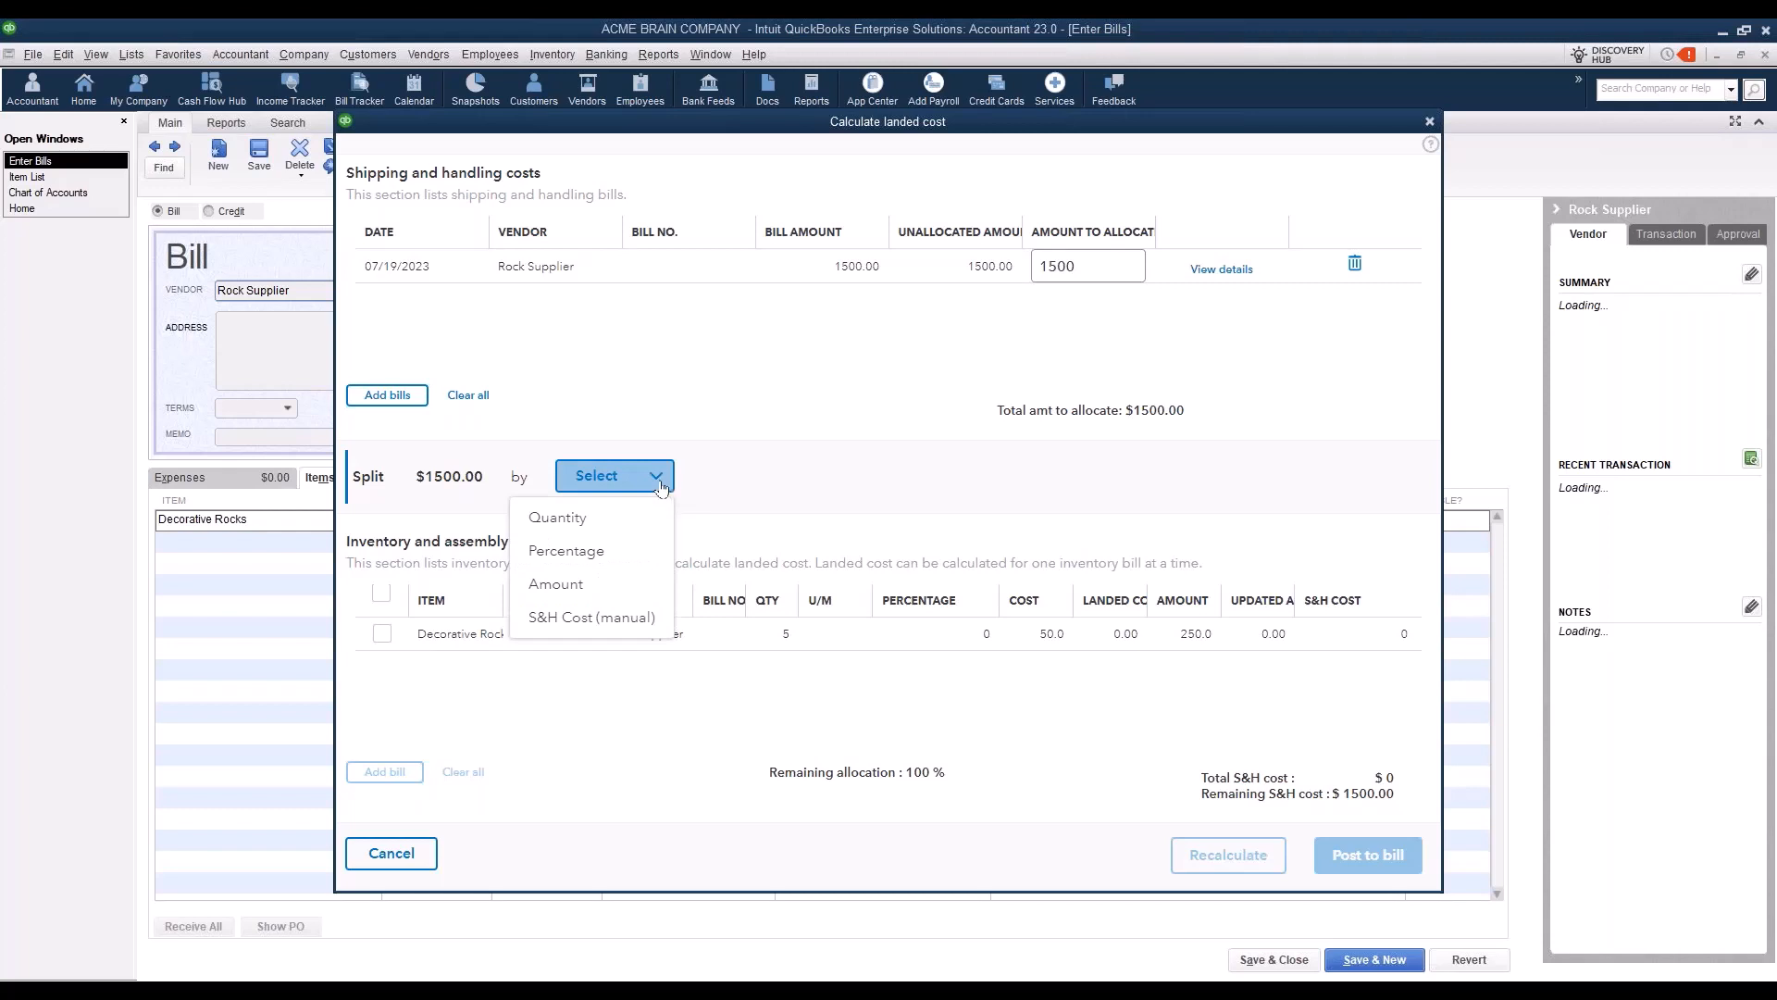
left_click(582, 517)
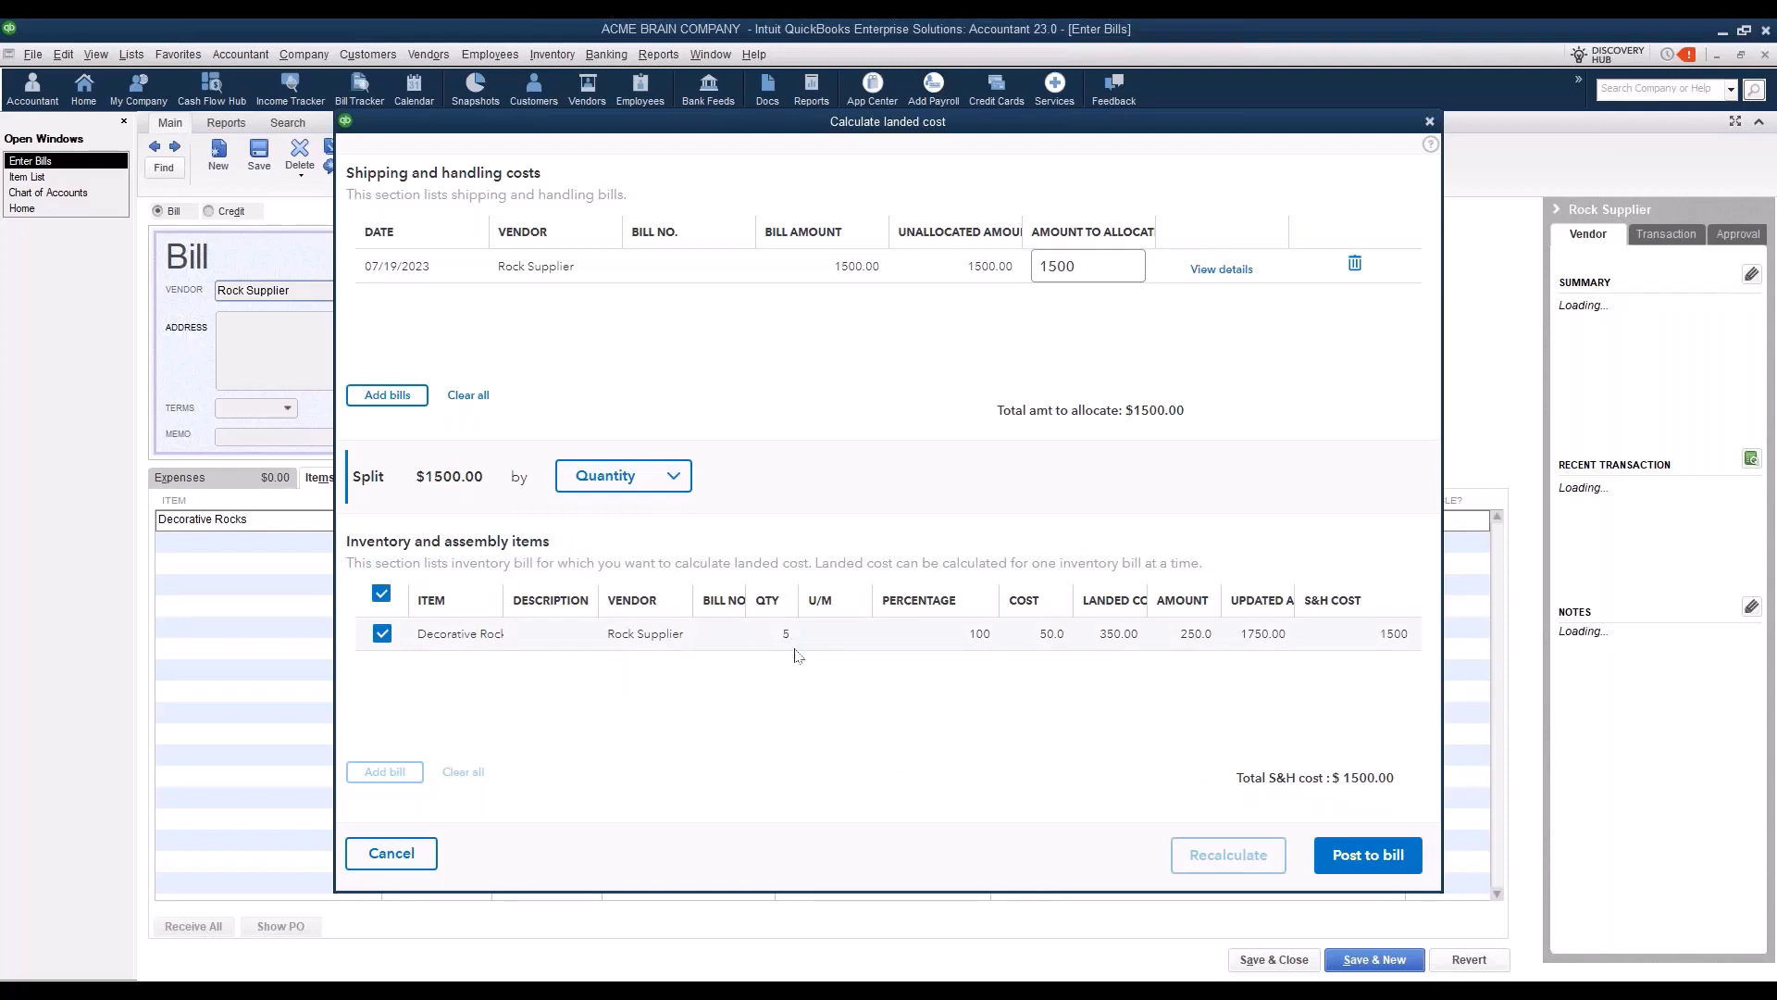
left_click(673, 475)
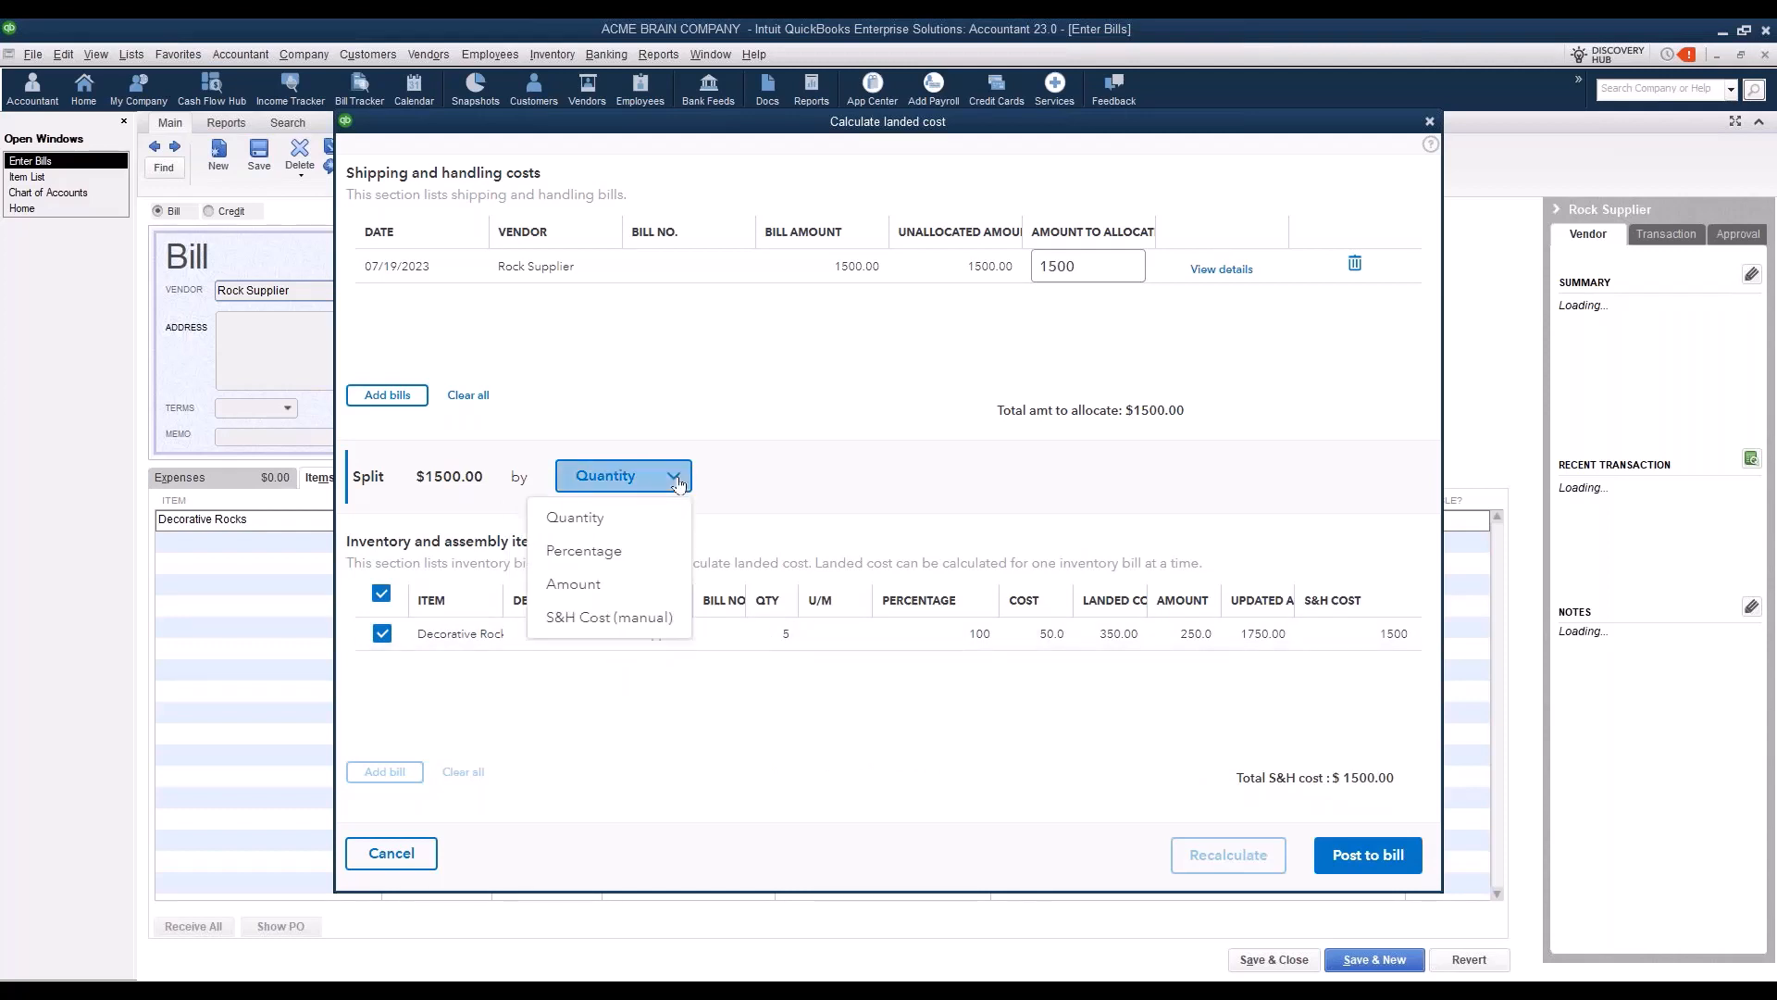
left_click(615, 552)
left_click(932, 635)
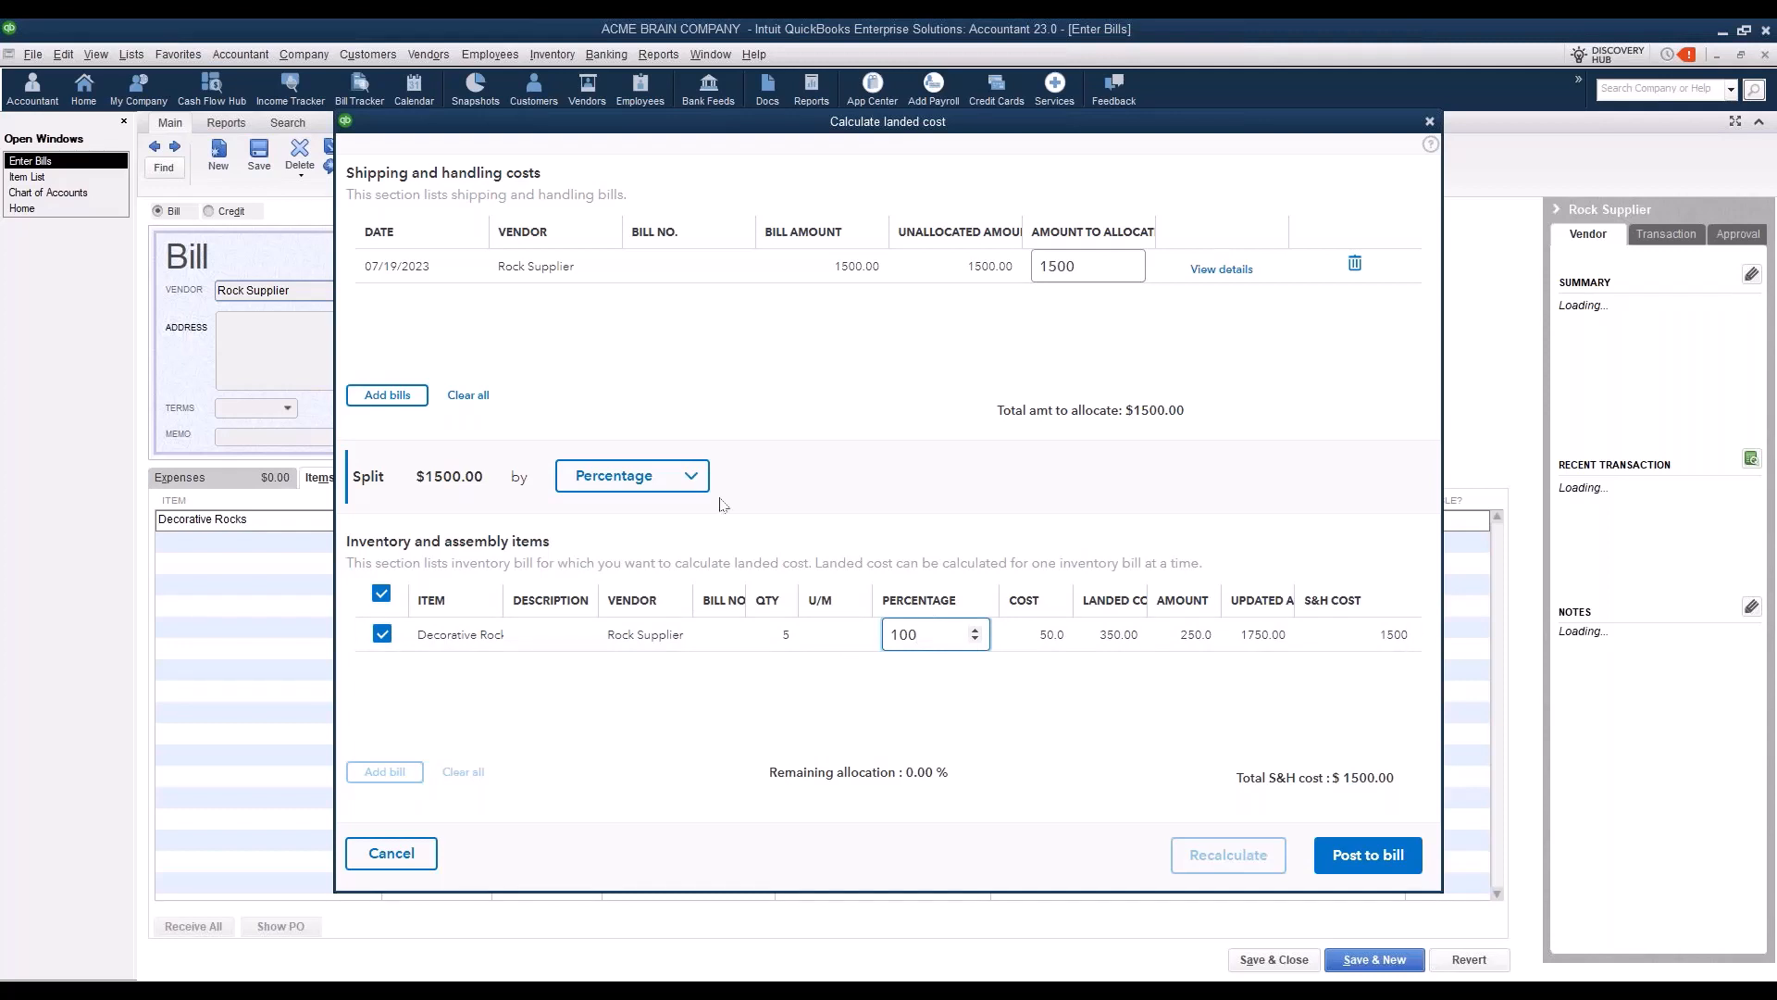
left_click(639, 476)
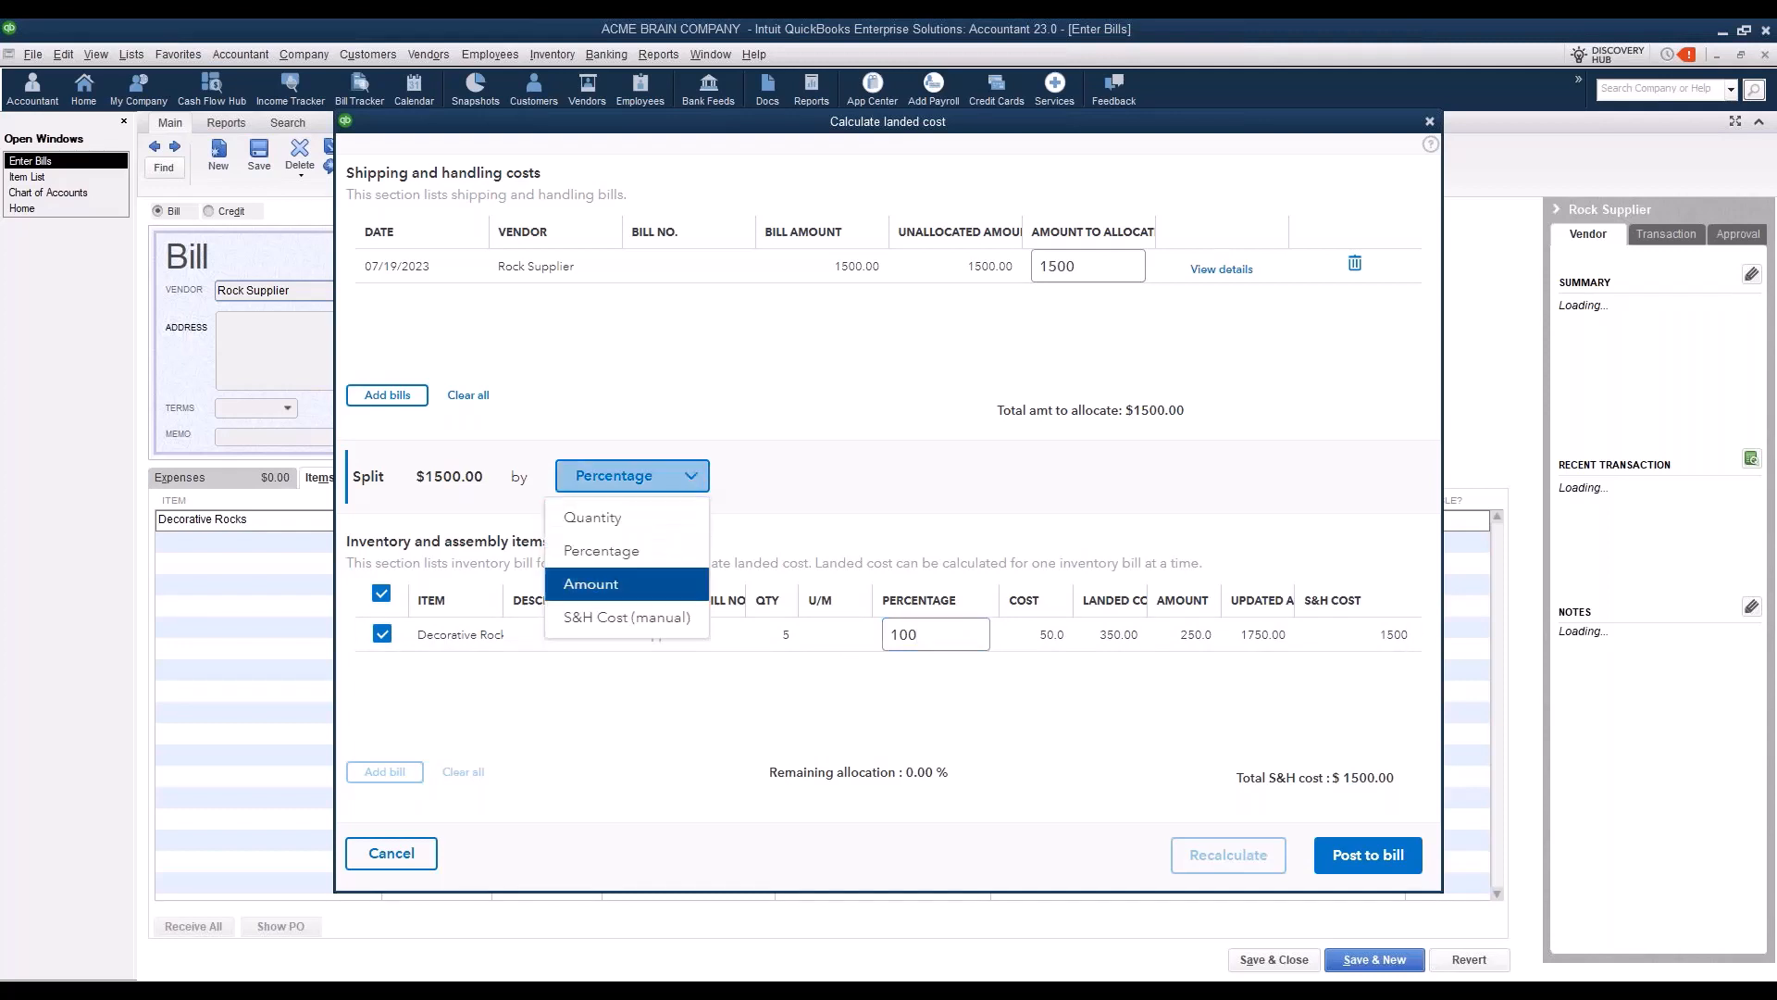
left_click(593, 584)
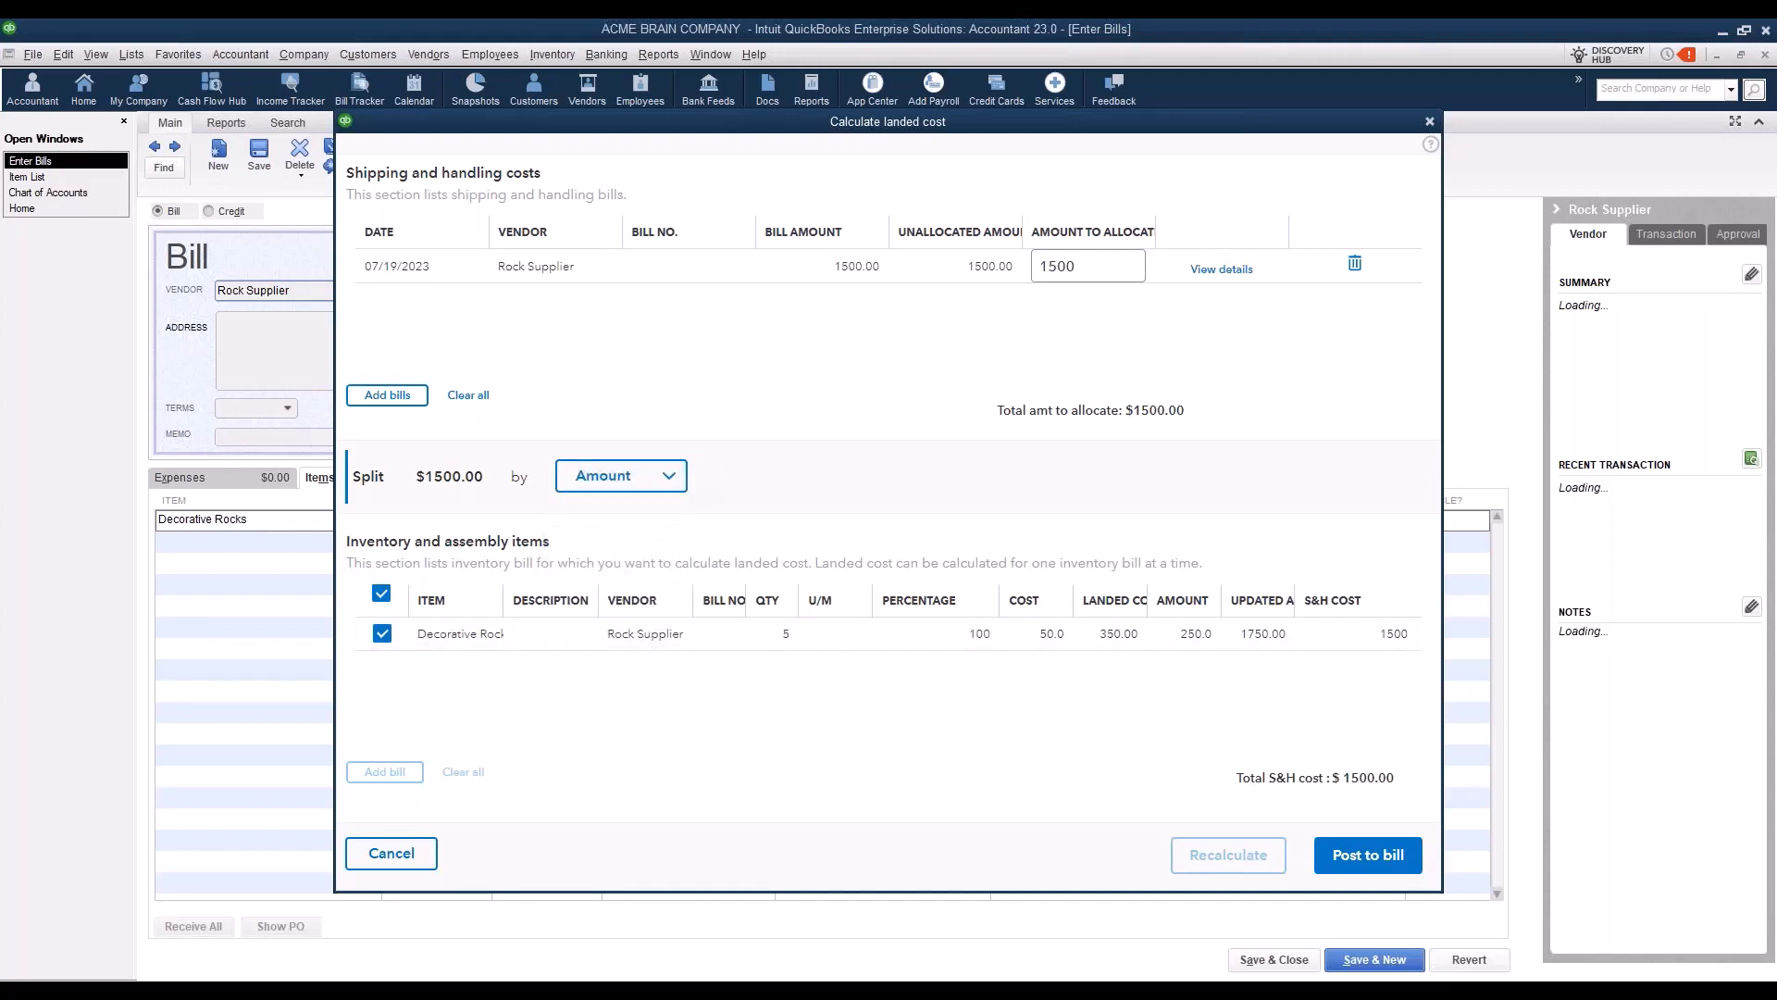
left_click(668, 478)
left_click(604, 618)
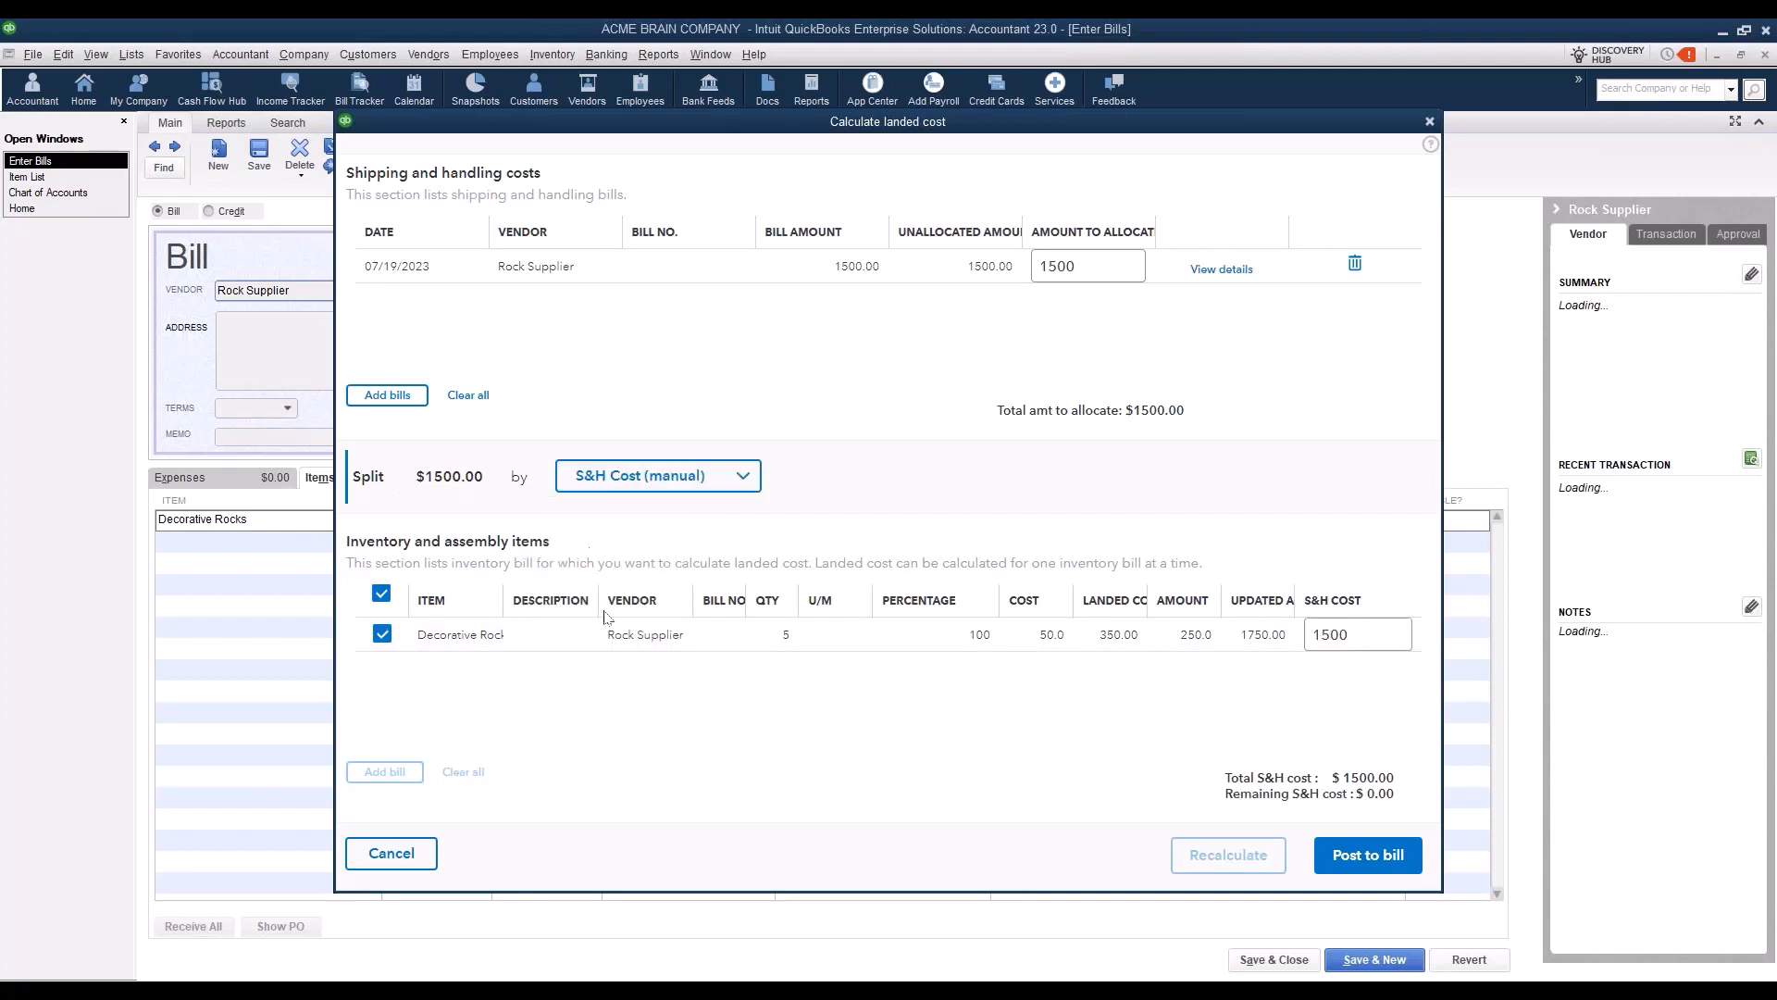
left_click(1367, 631)
key("Tab")
Step: Split the $1500.00 shipping cost by Amount and post the landed cost to the bill
left_click(746, 481)
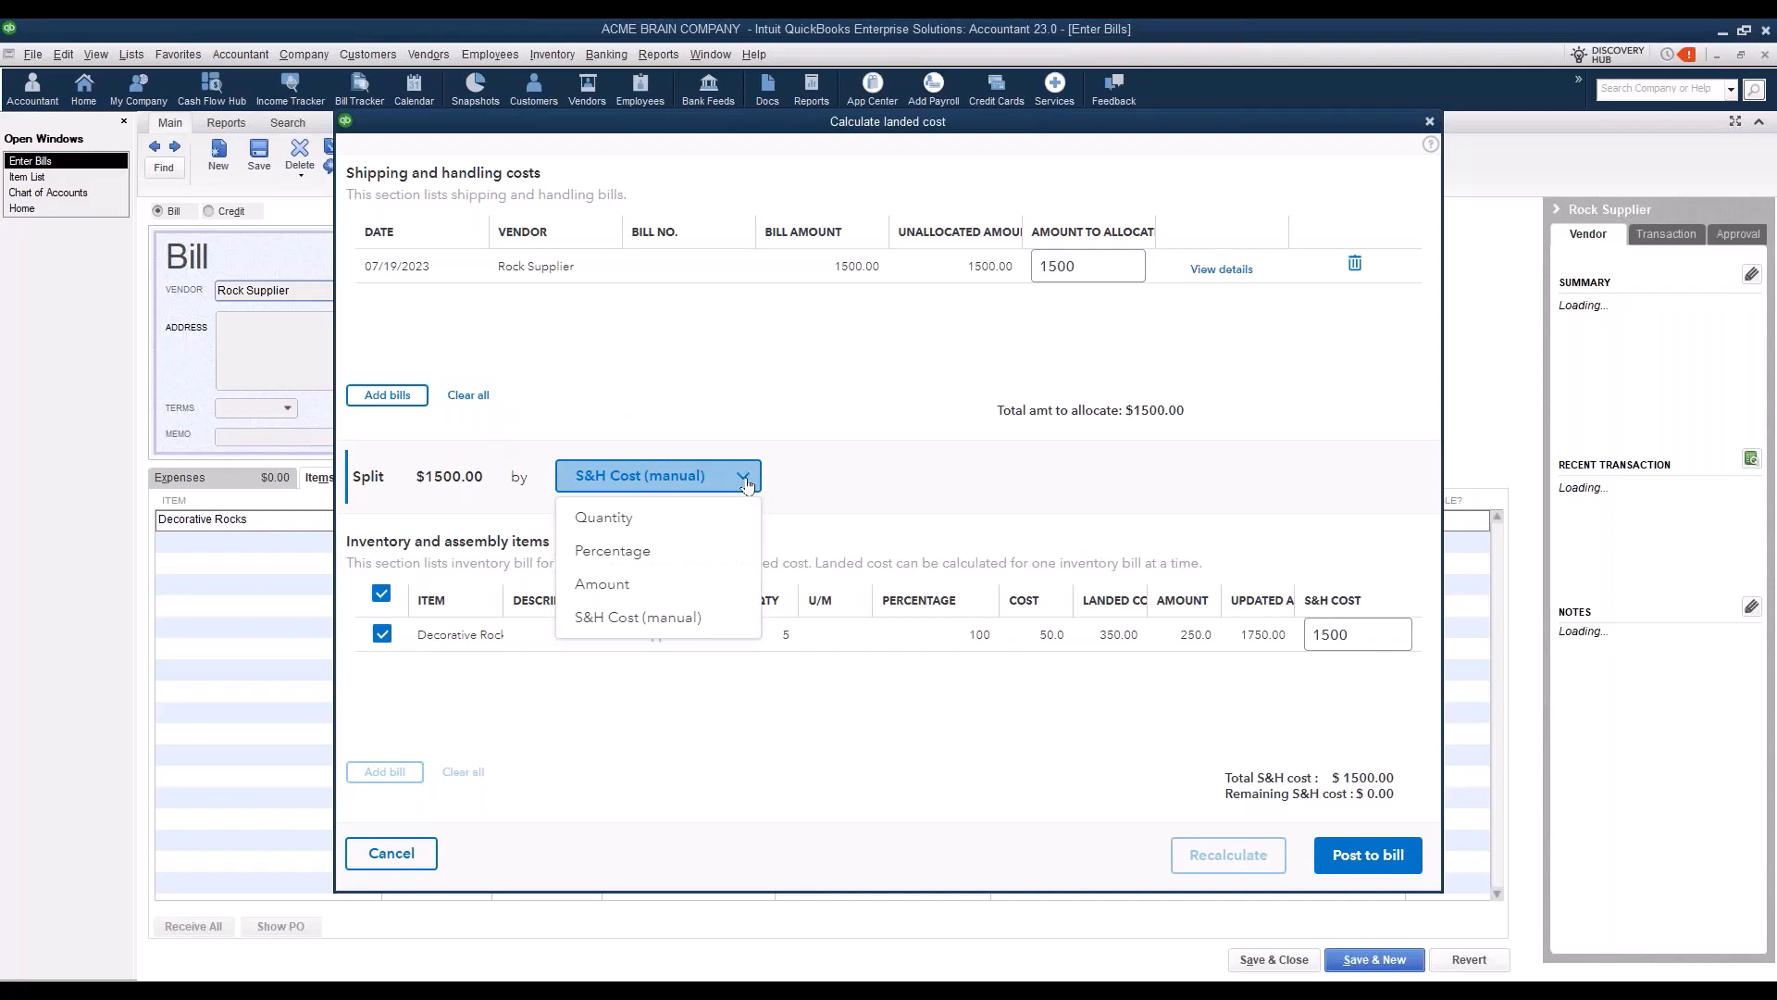
left_click(602, 584)
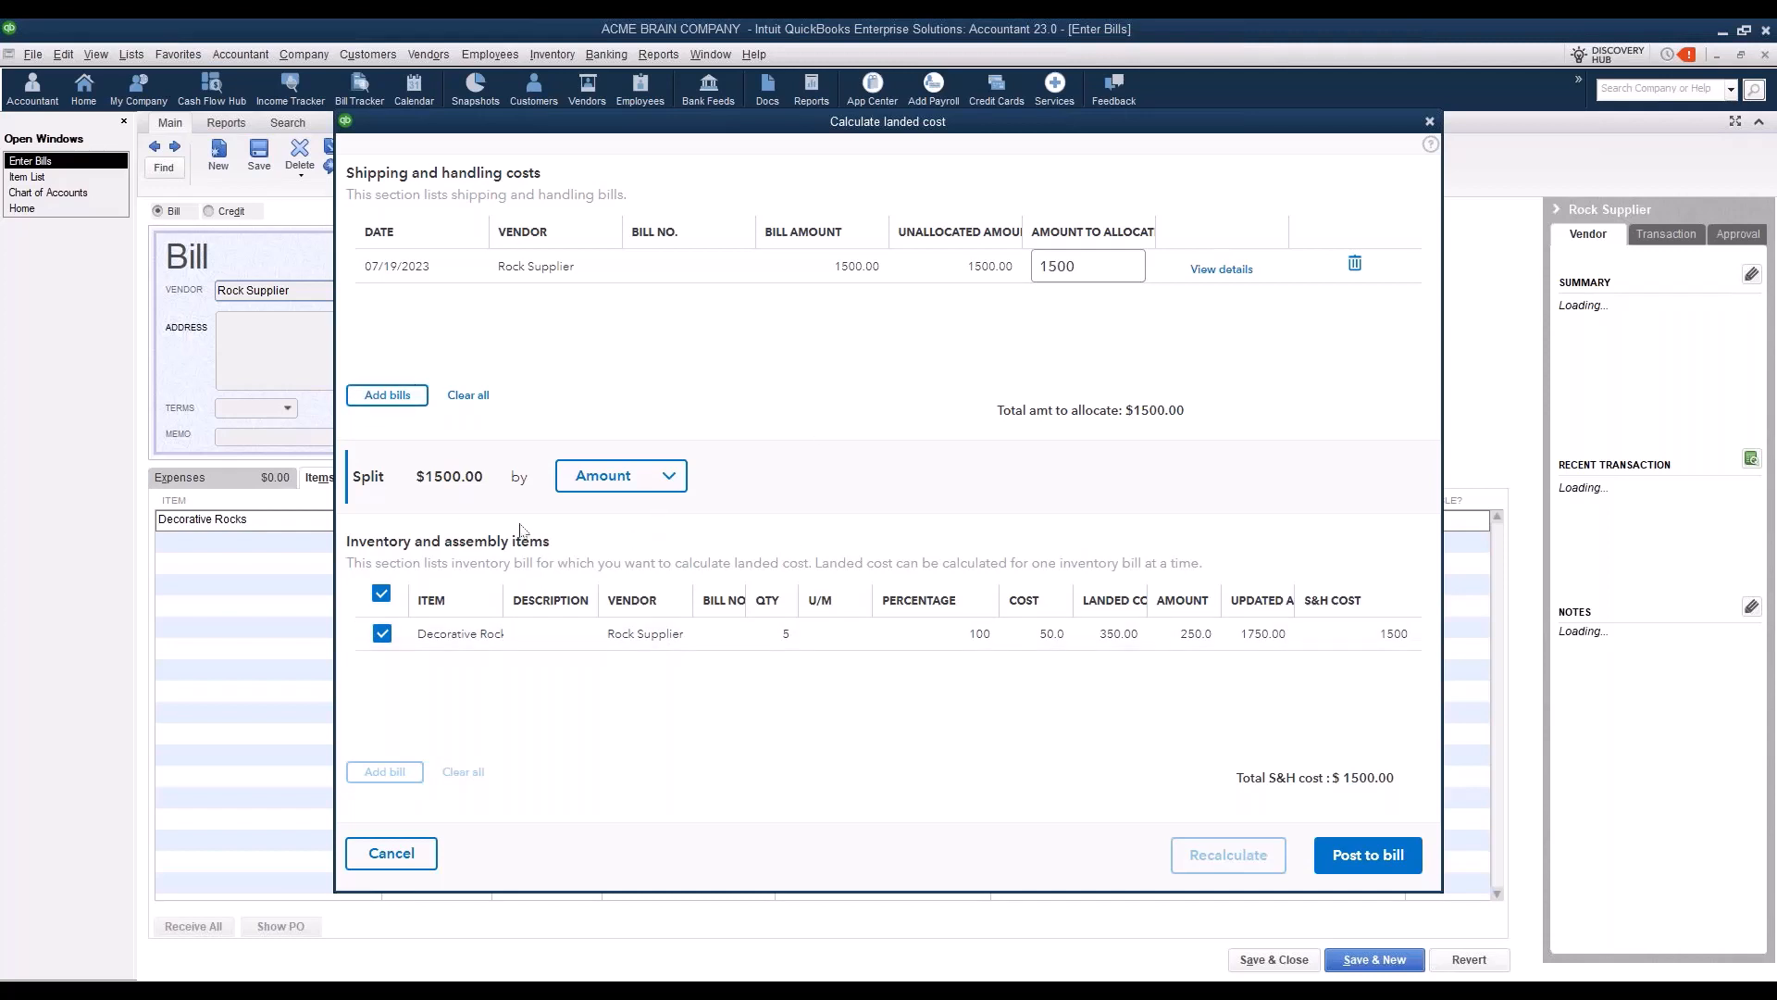
left_click(1371, 855)
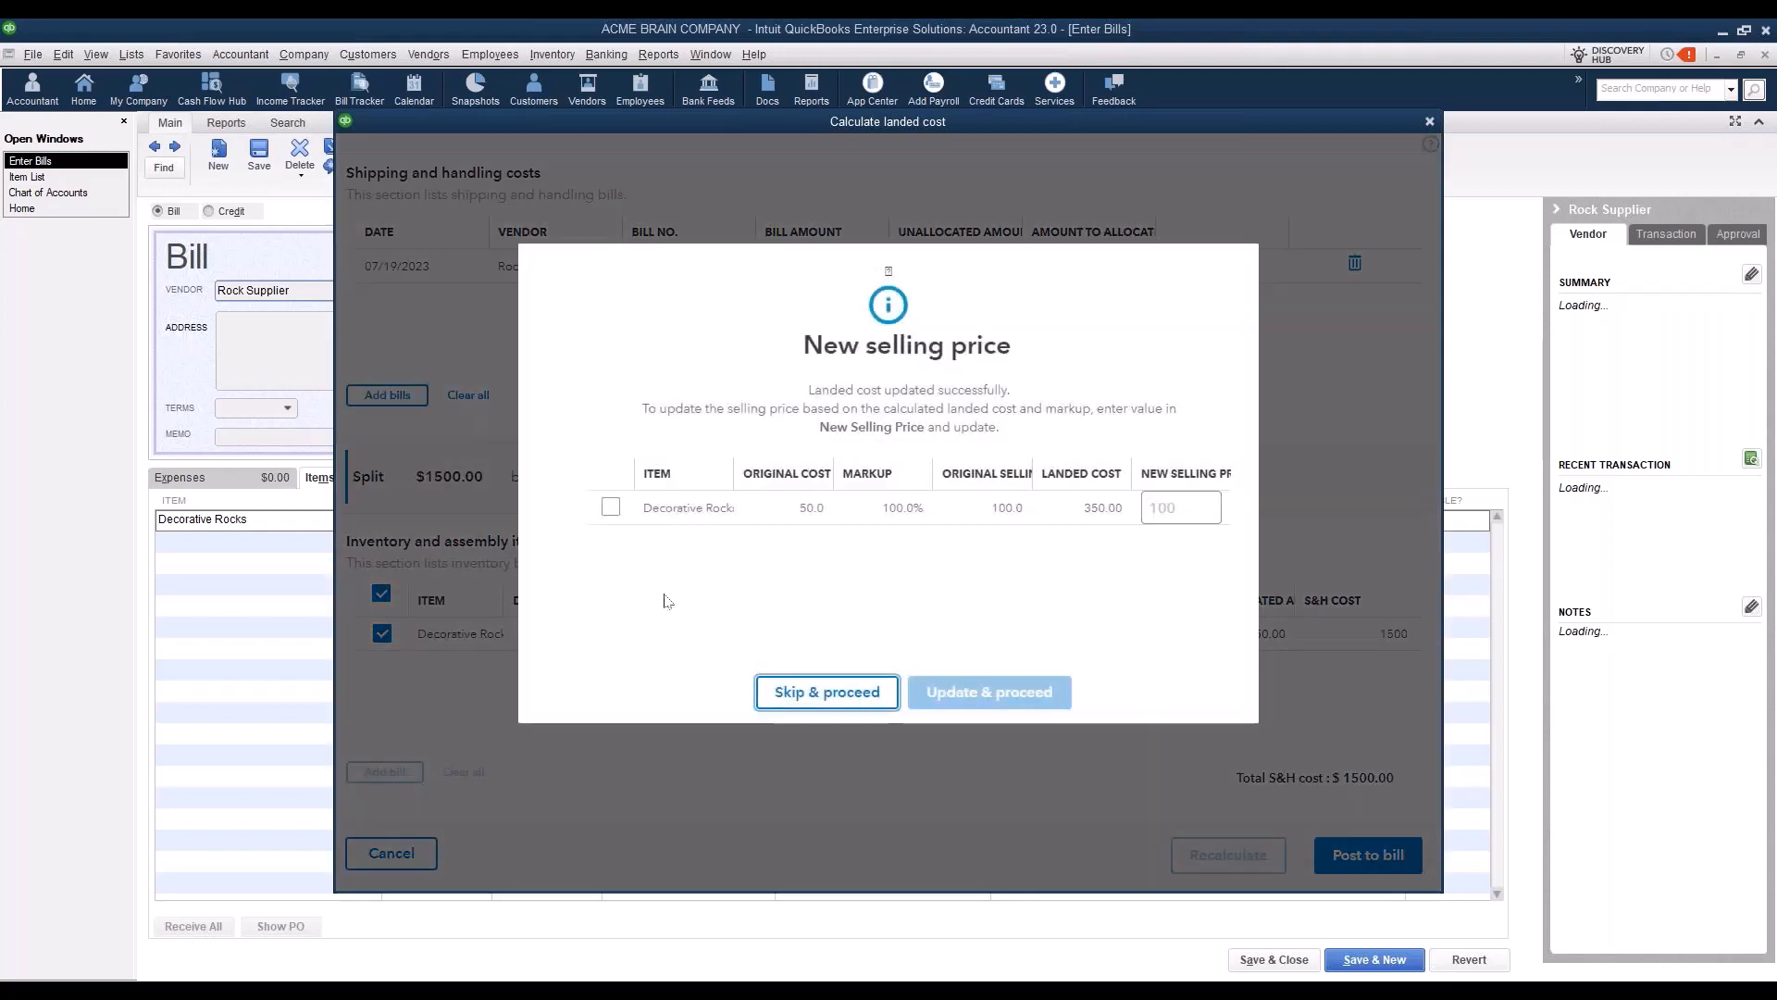
Step: Update the Decorative Rocks selling price with the value 100 and finish posting to the bill
left_click(611, 508)
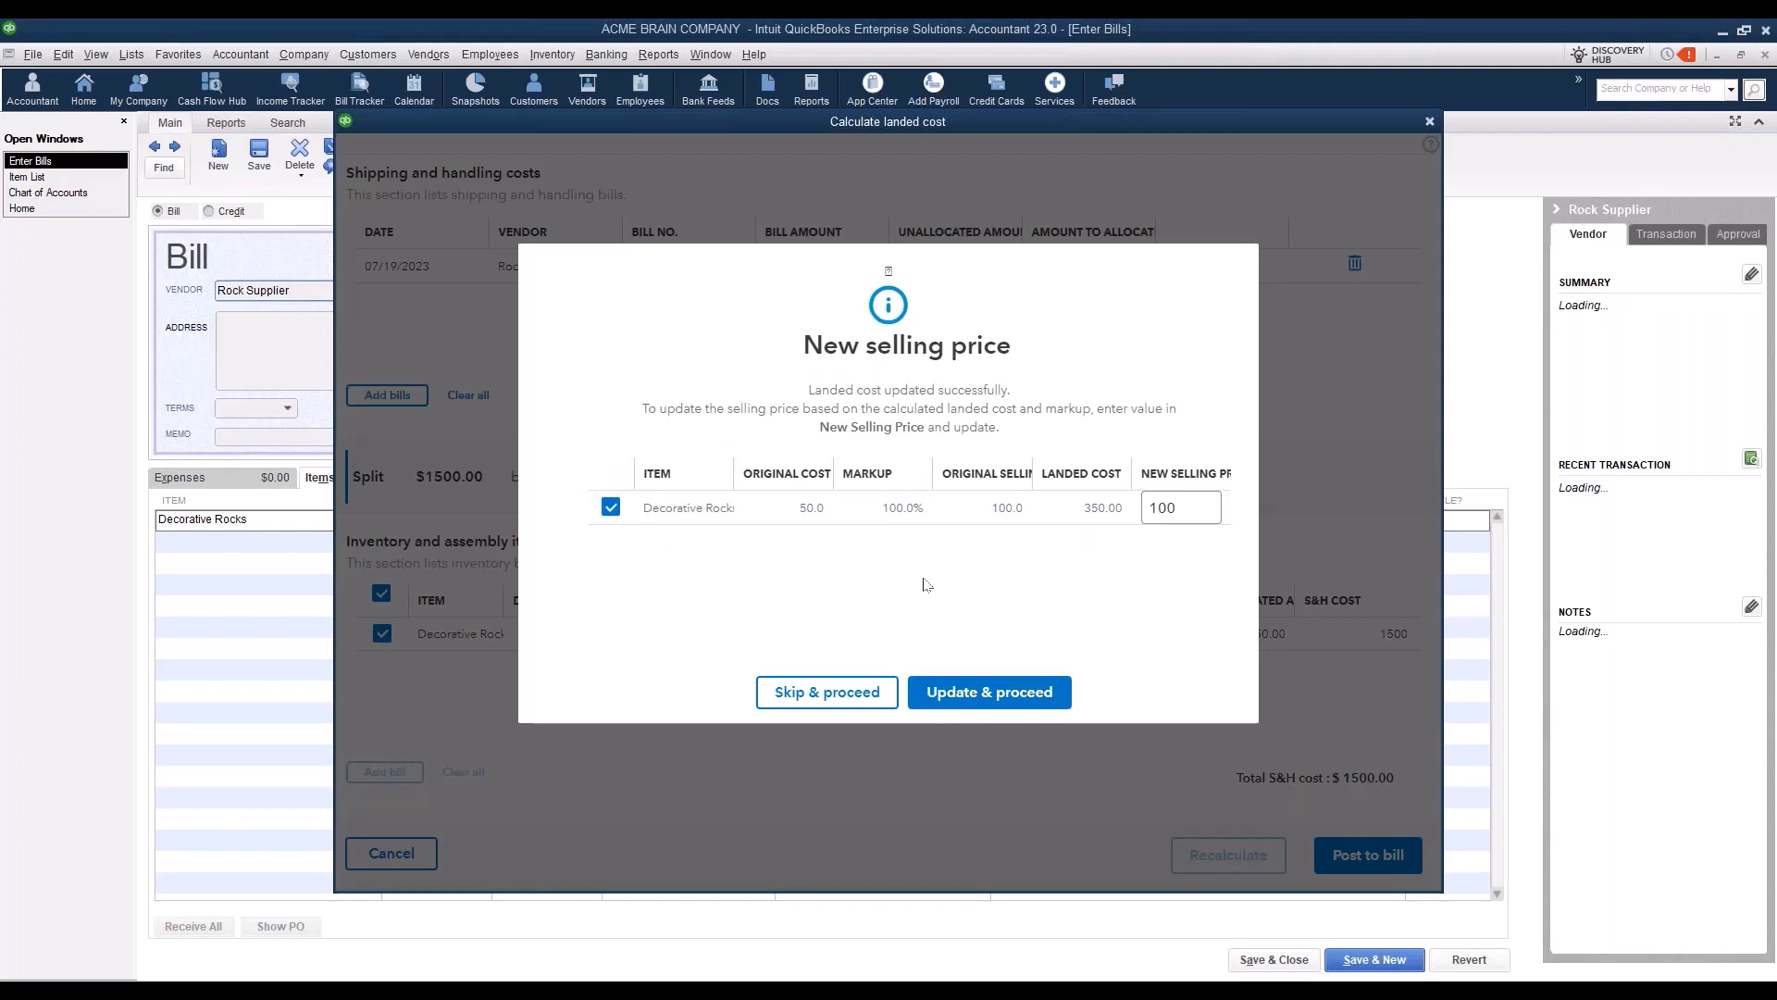
left_click(972, 694)
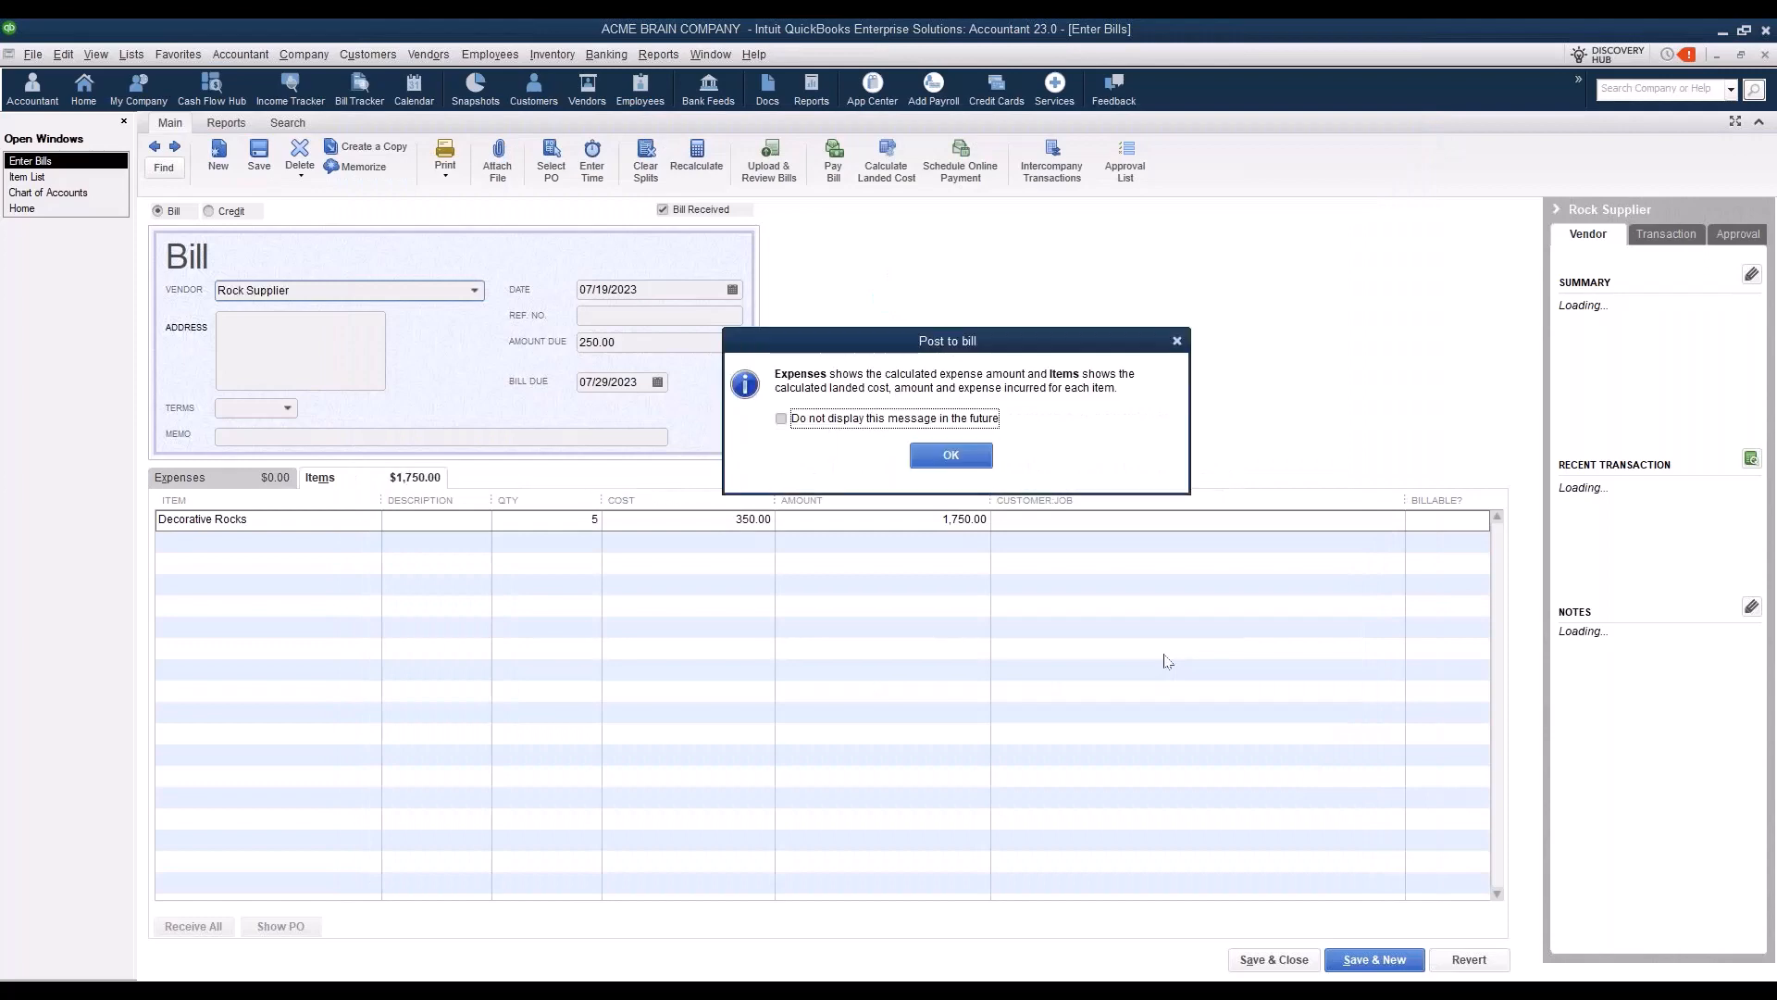
left_click(954, 455)
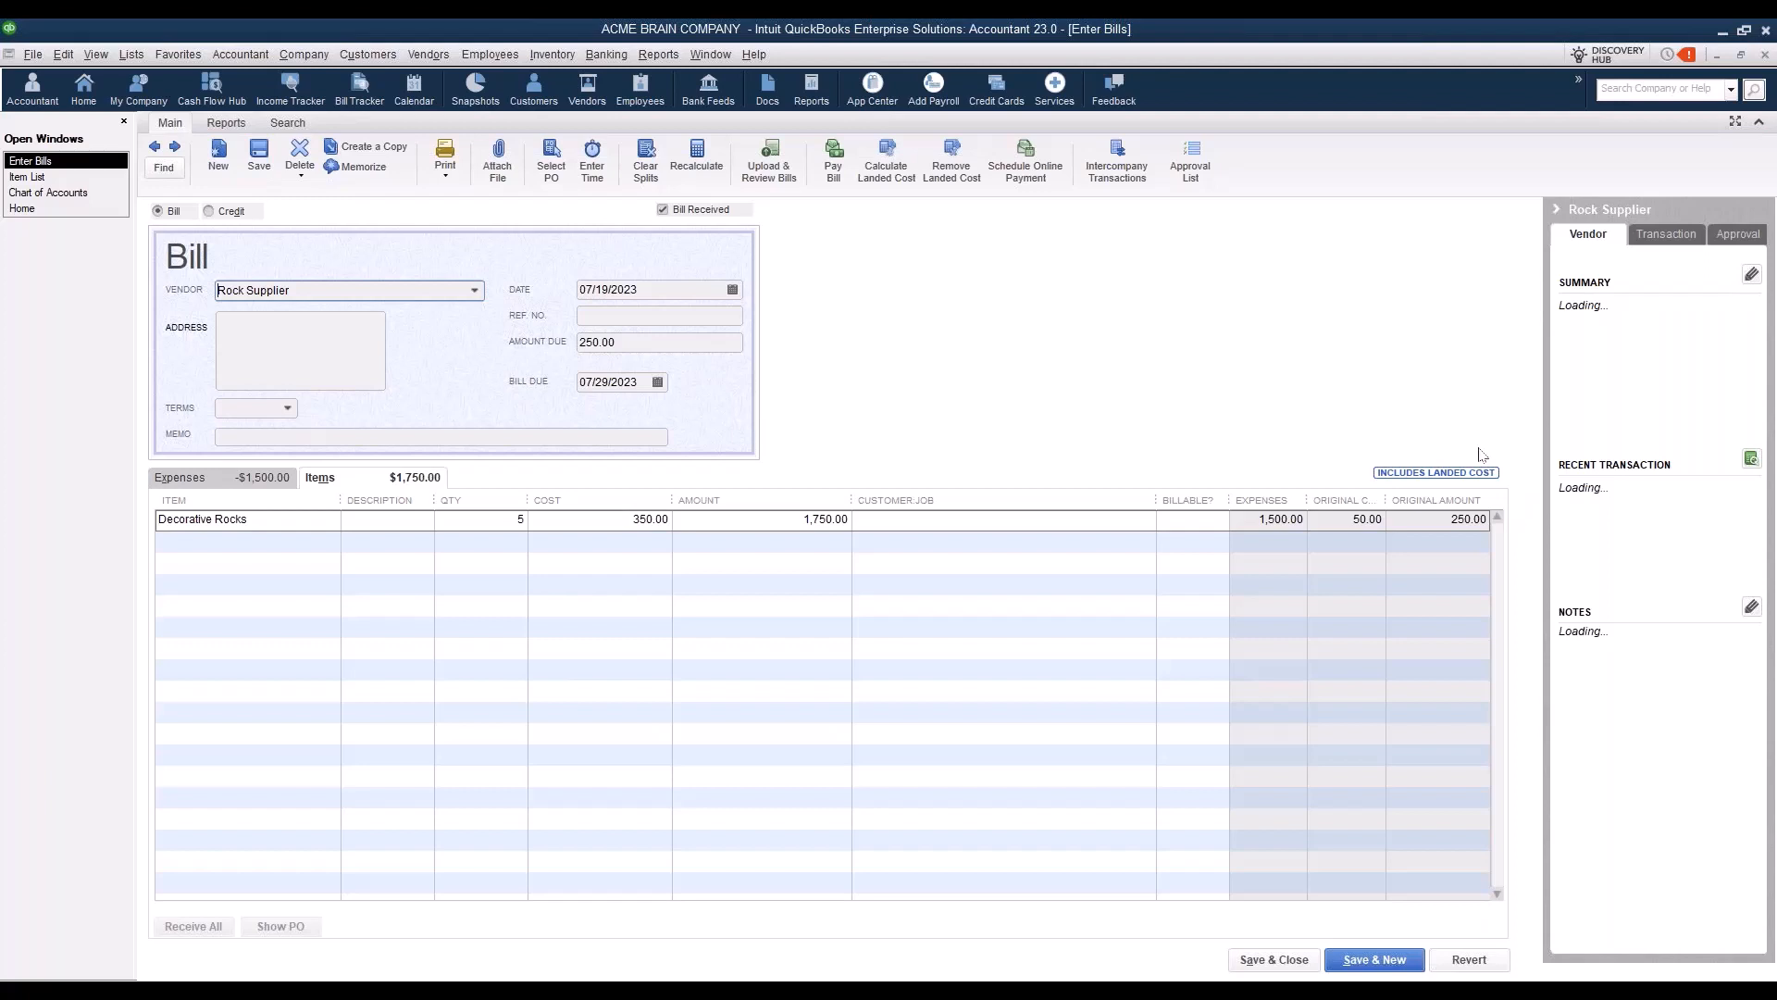
Step: Open the Decorative Rocks item from the item list to check its cost and landed cost
left_click(66, 181)
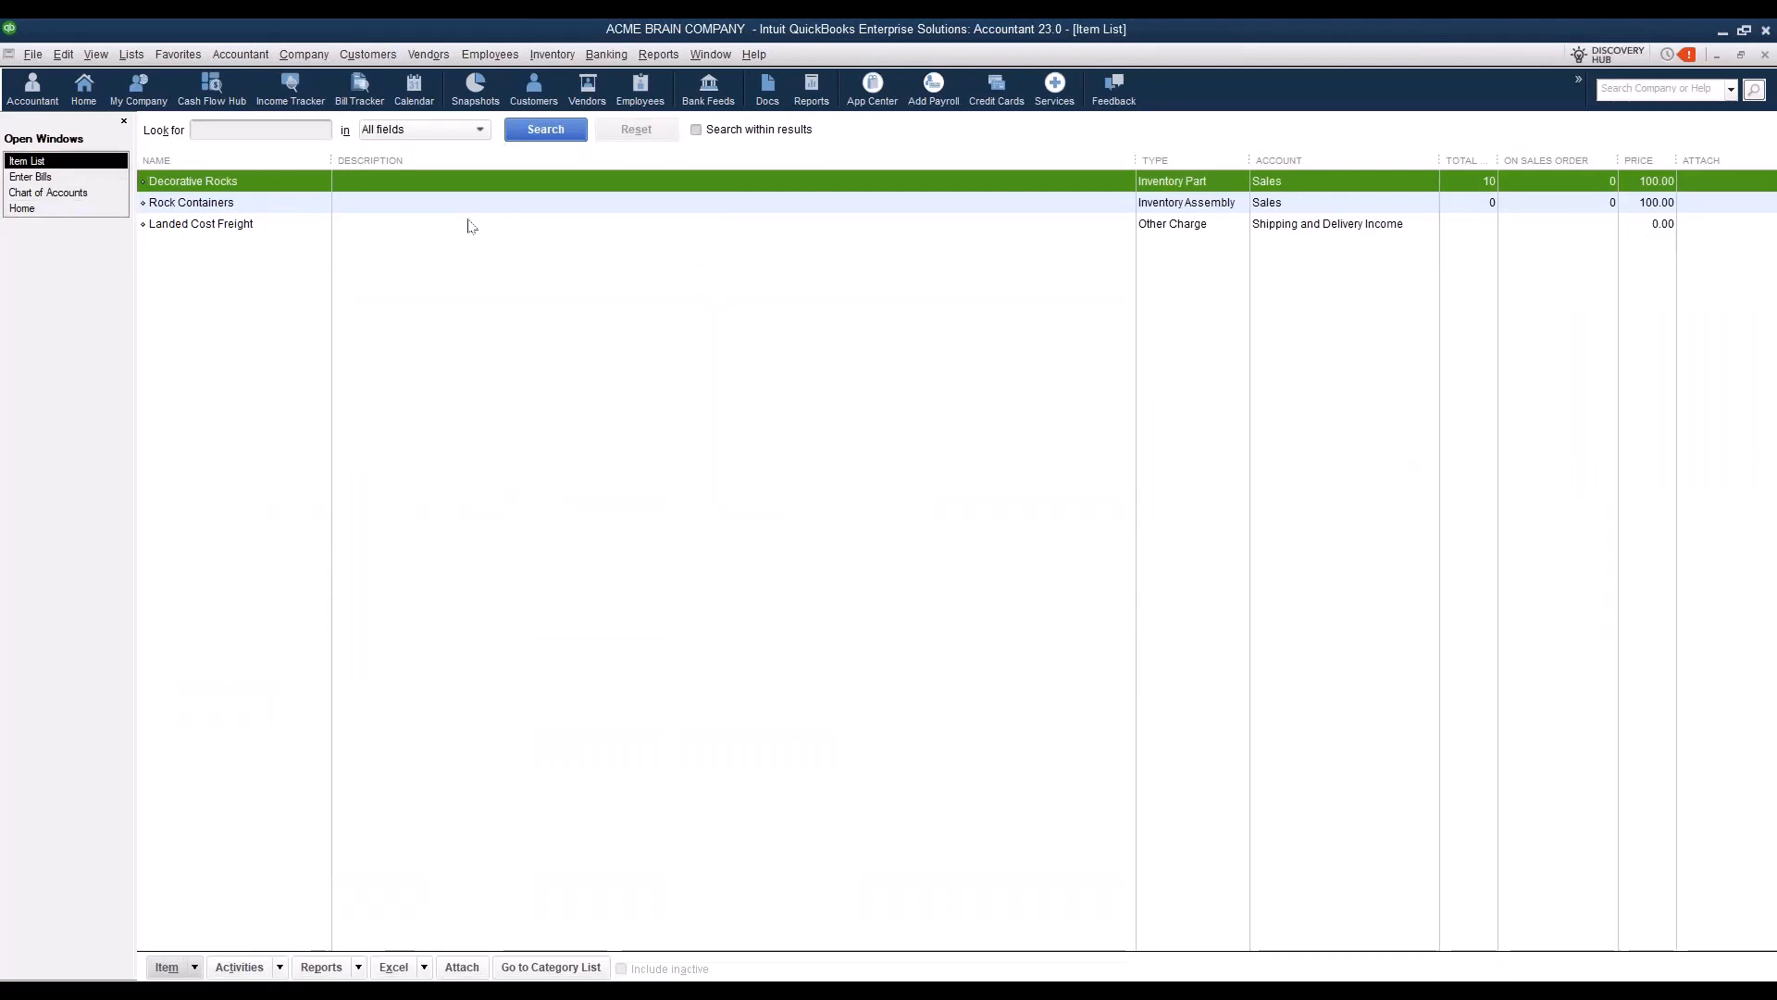
double_click(432, 182)
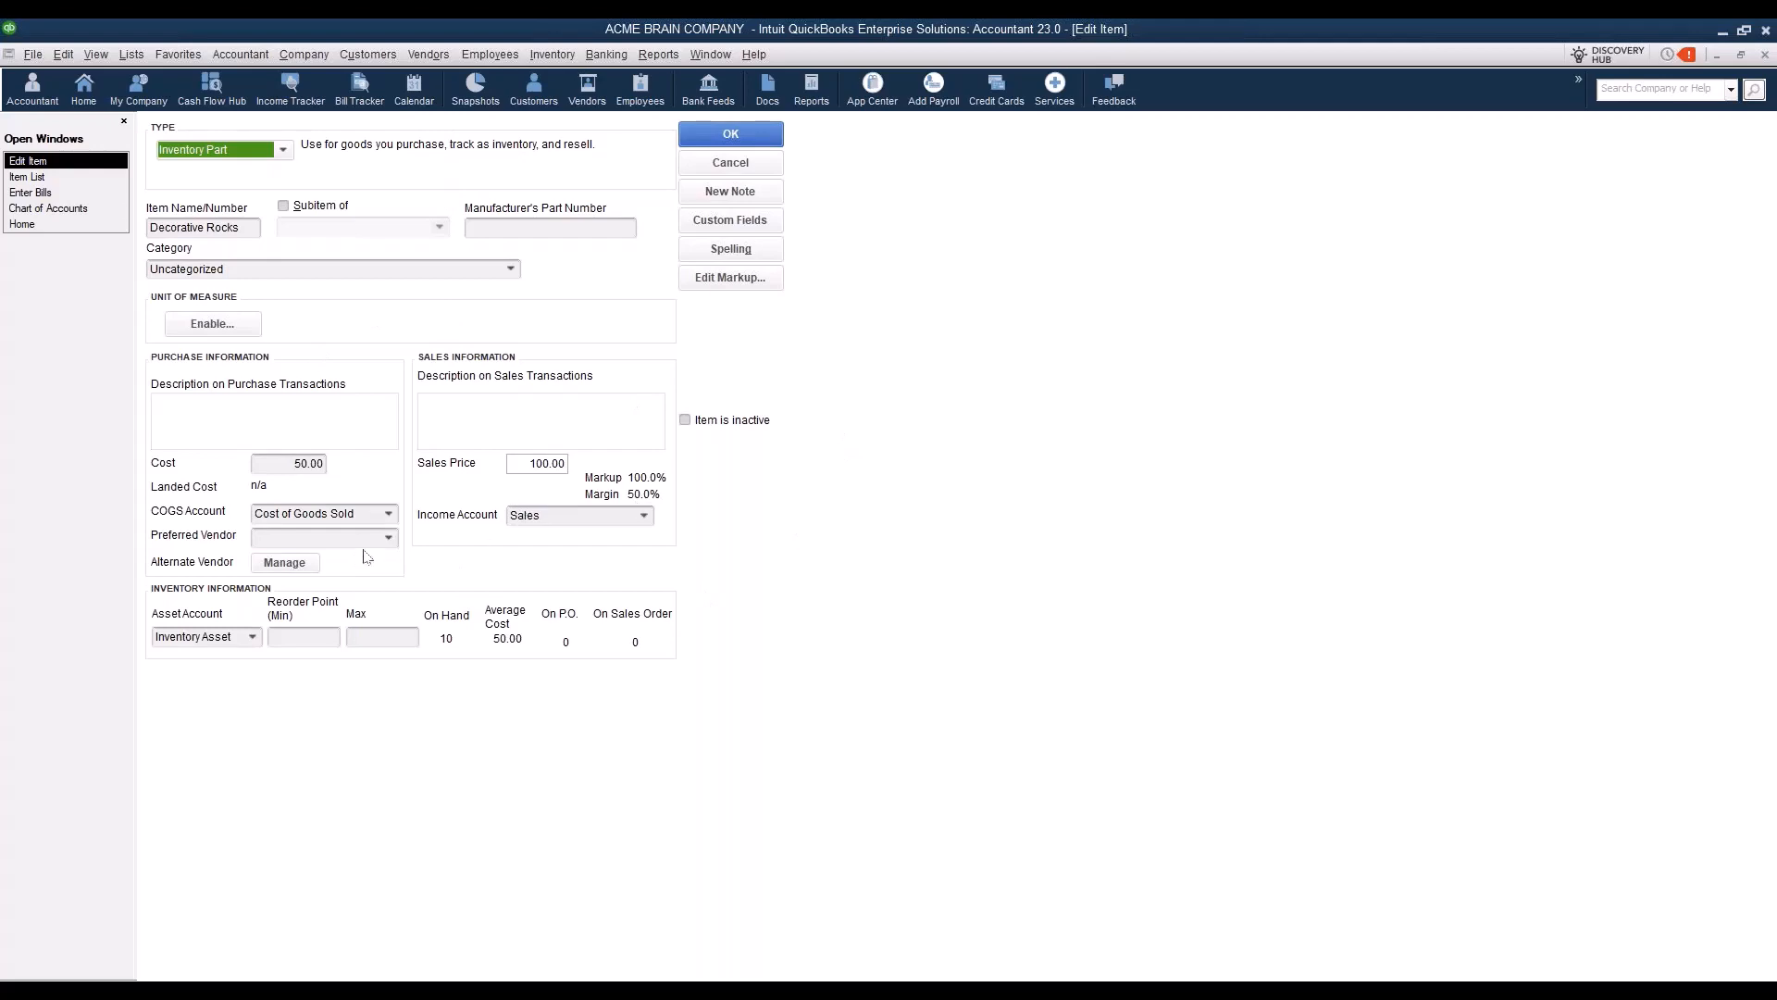
Step: Return to the Decorative Rocks bill and try to calculate its landed cost again
left_click(32, 193)
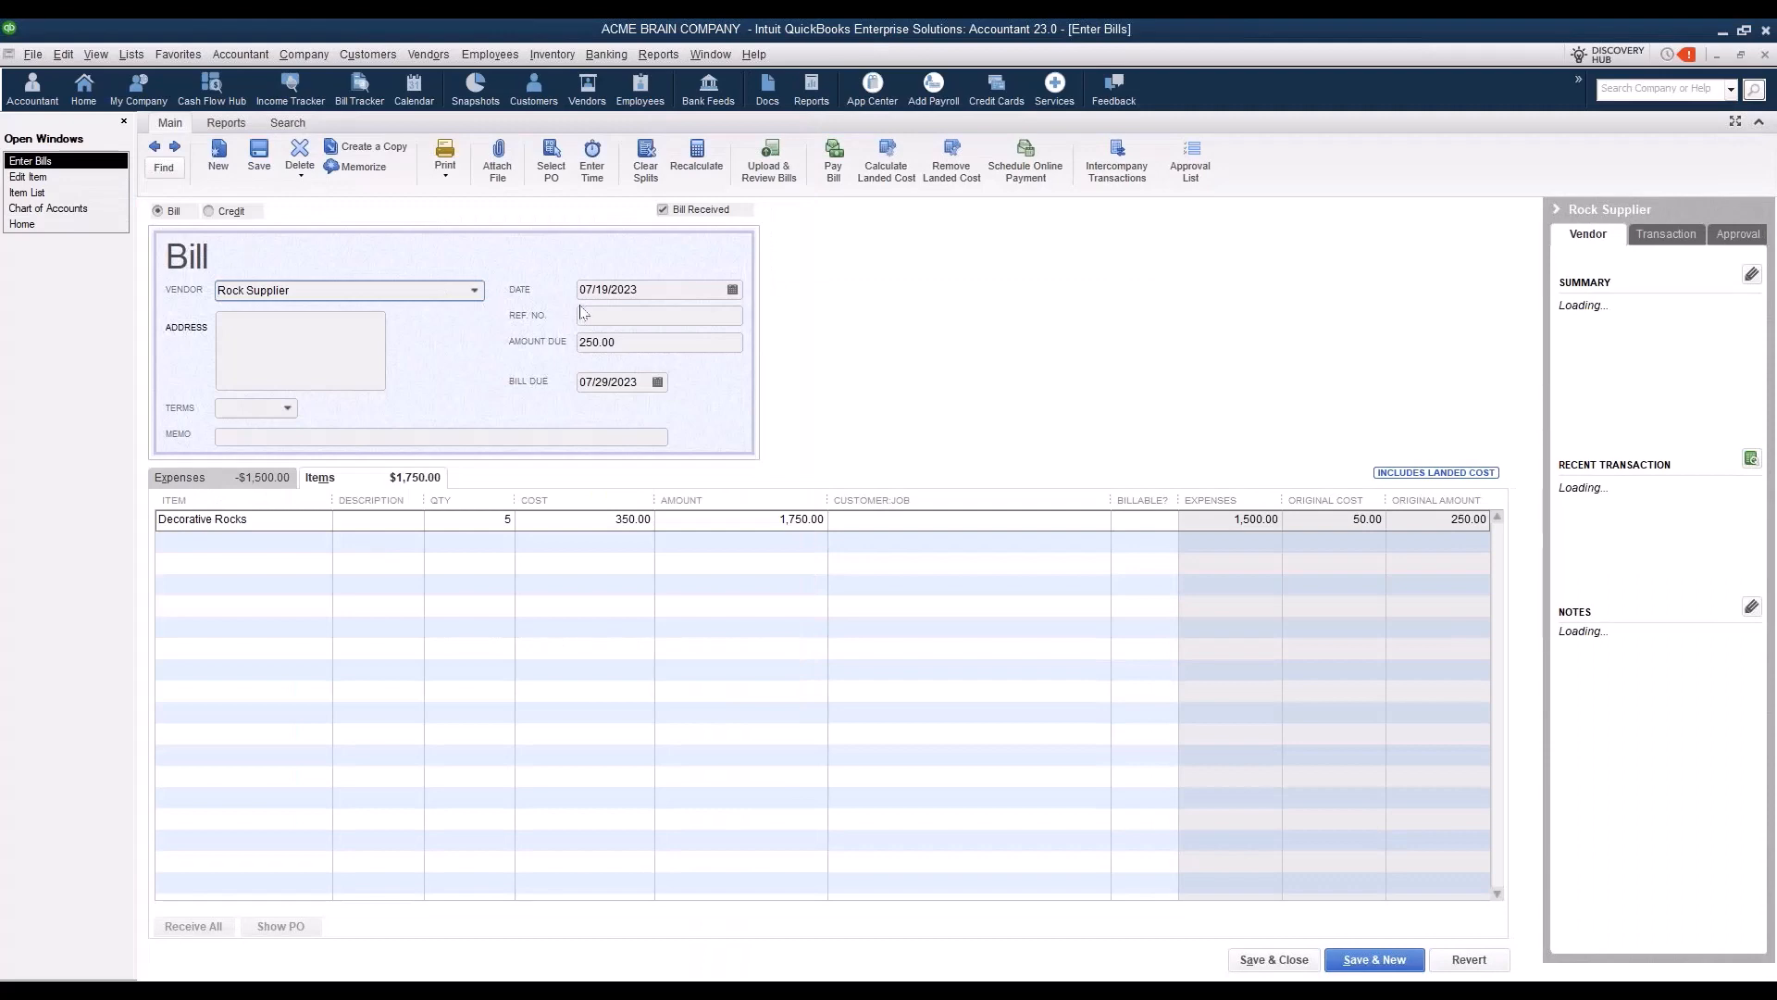
left_click(886, 162)
left_click(898, 331)
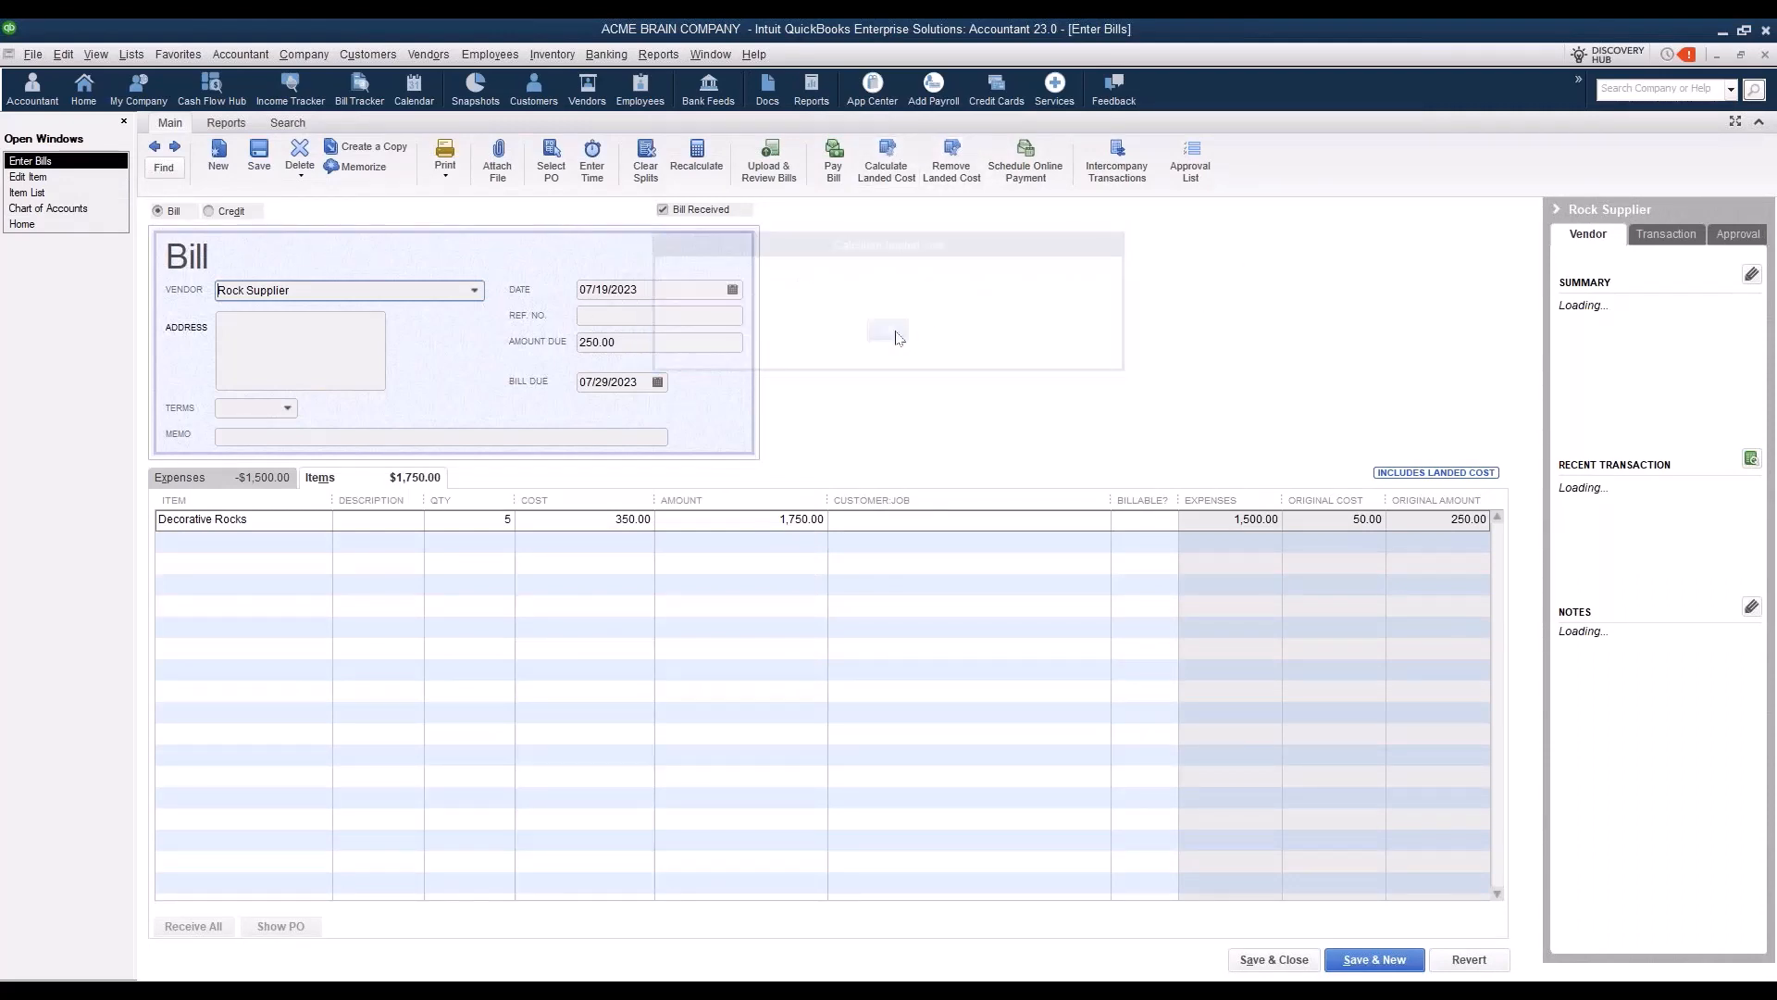
Step: Remove the landed cost from the Decorative Rocks bill and record the changed transaction
left_click(954, 167)
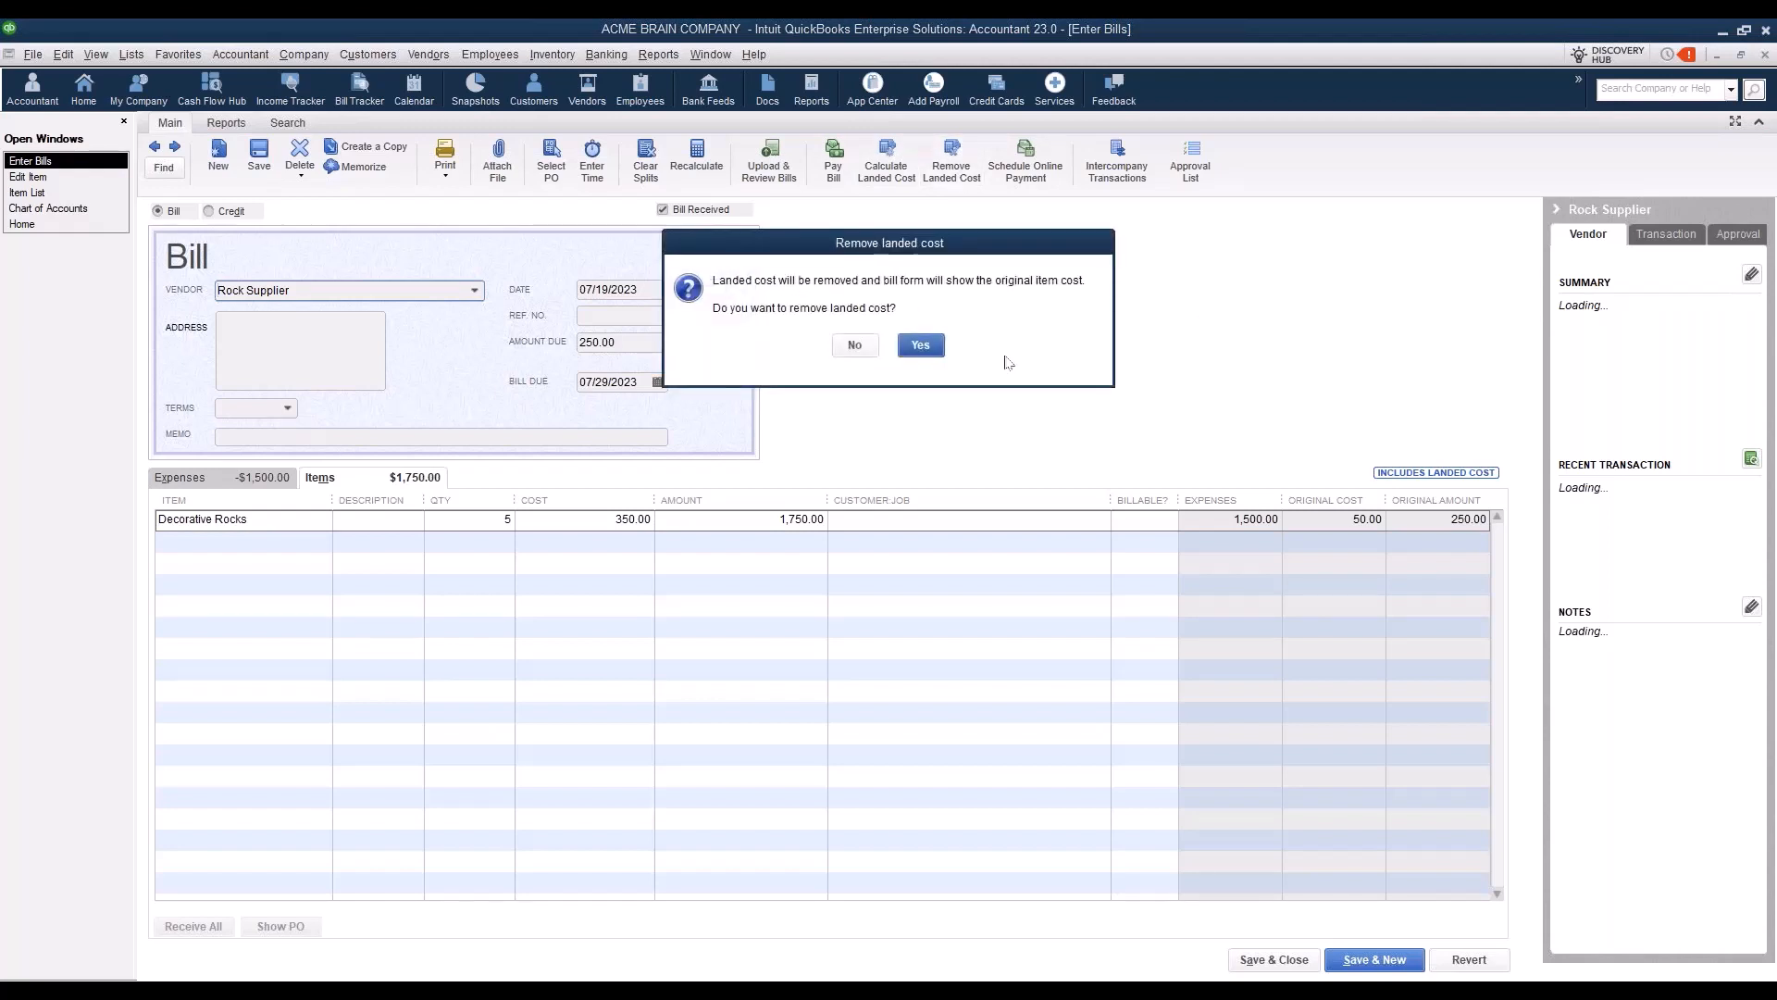
left_click(920, 345)
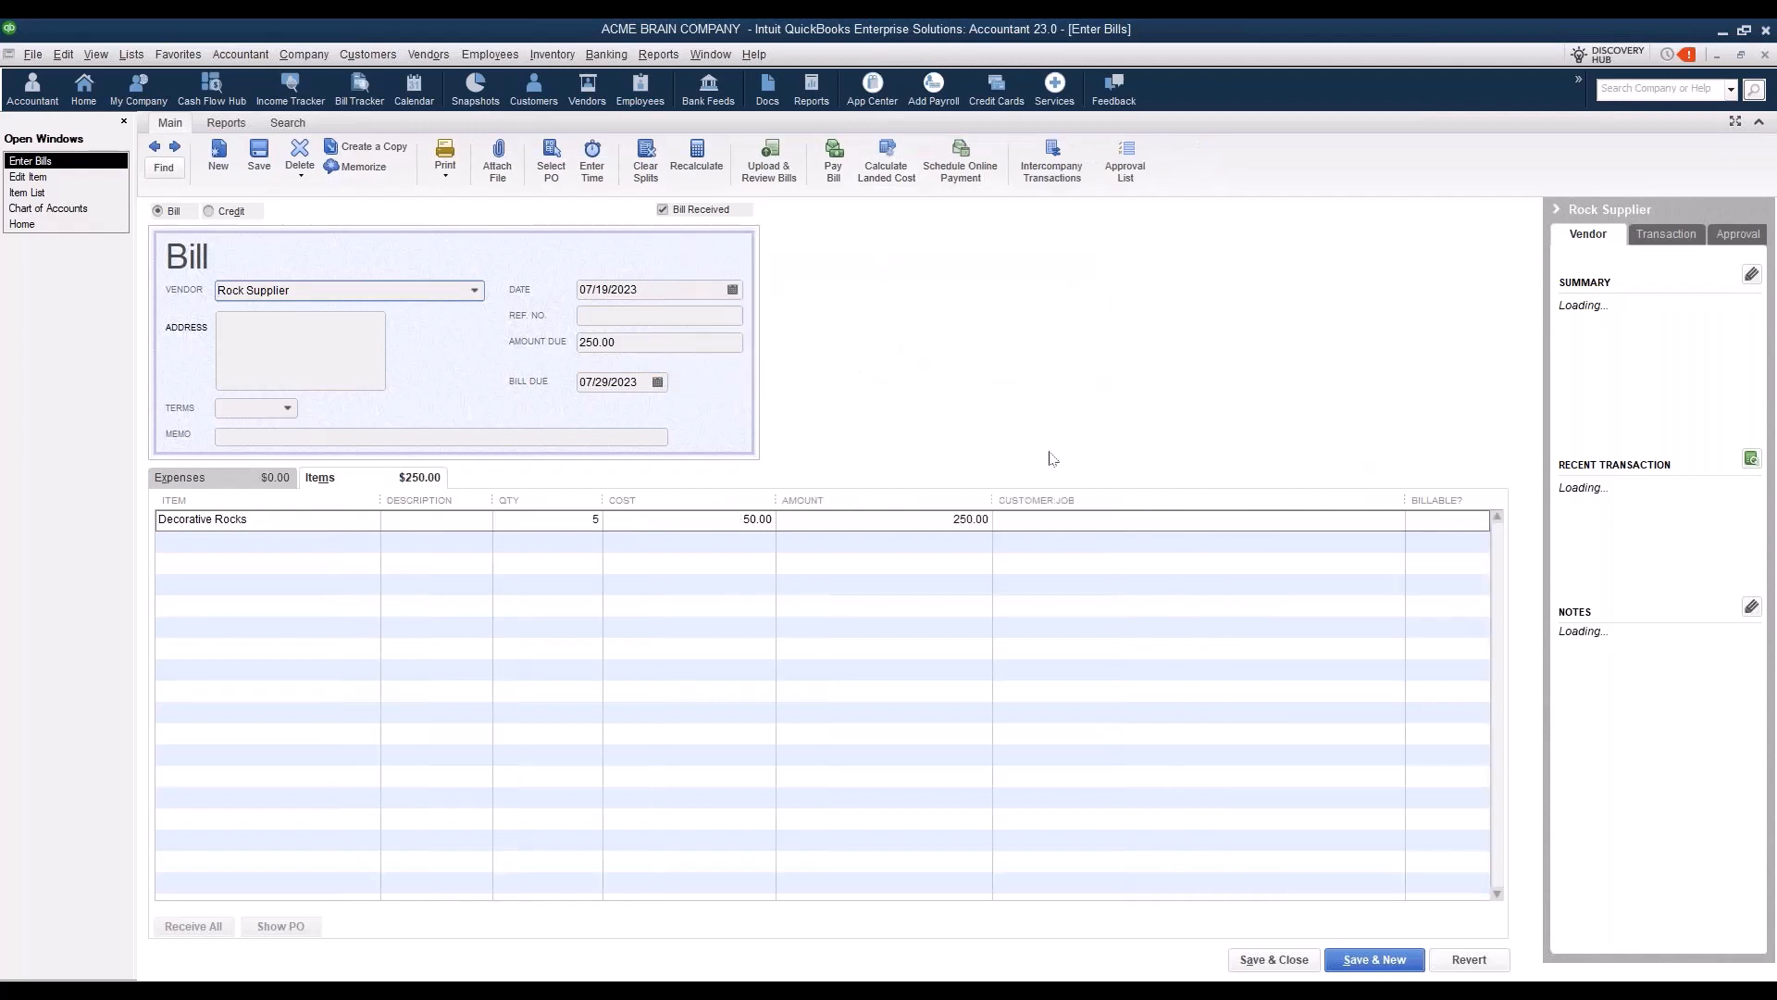
left_click(261, 165)
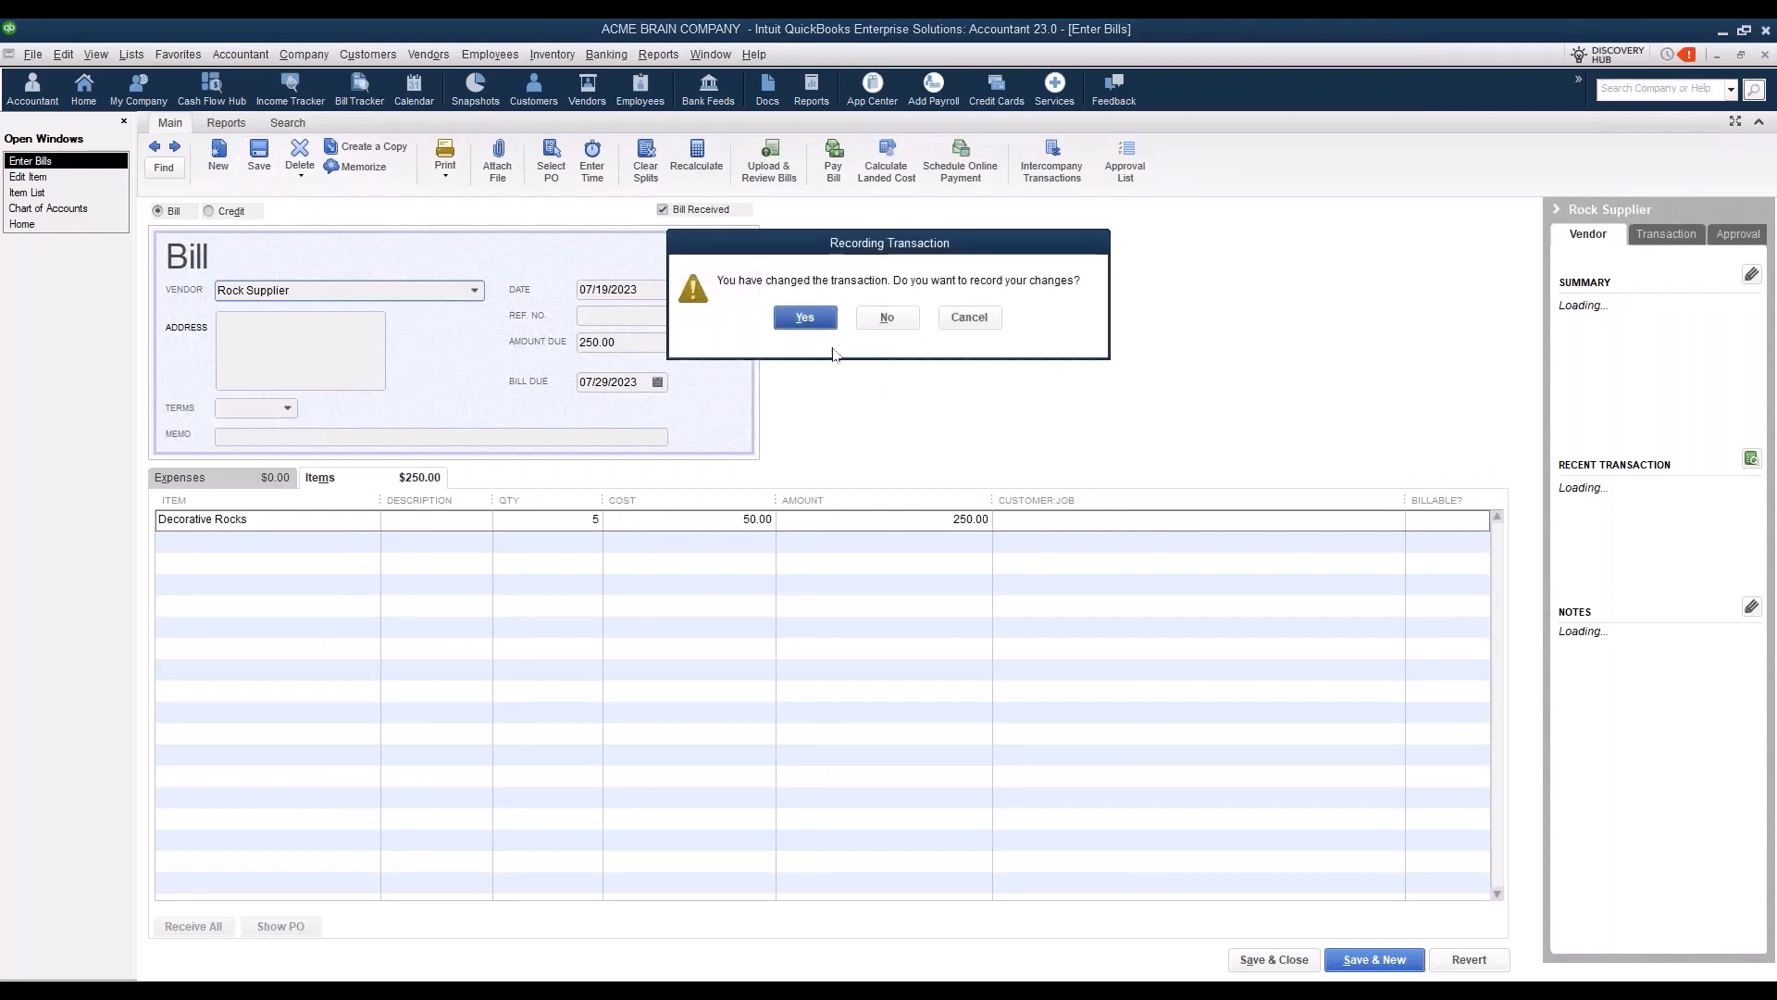
left_click(804, 318)
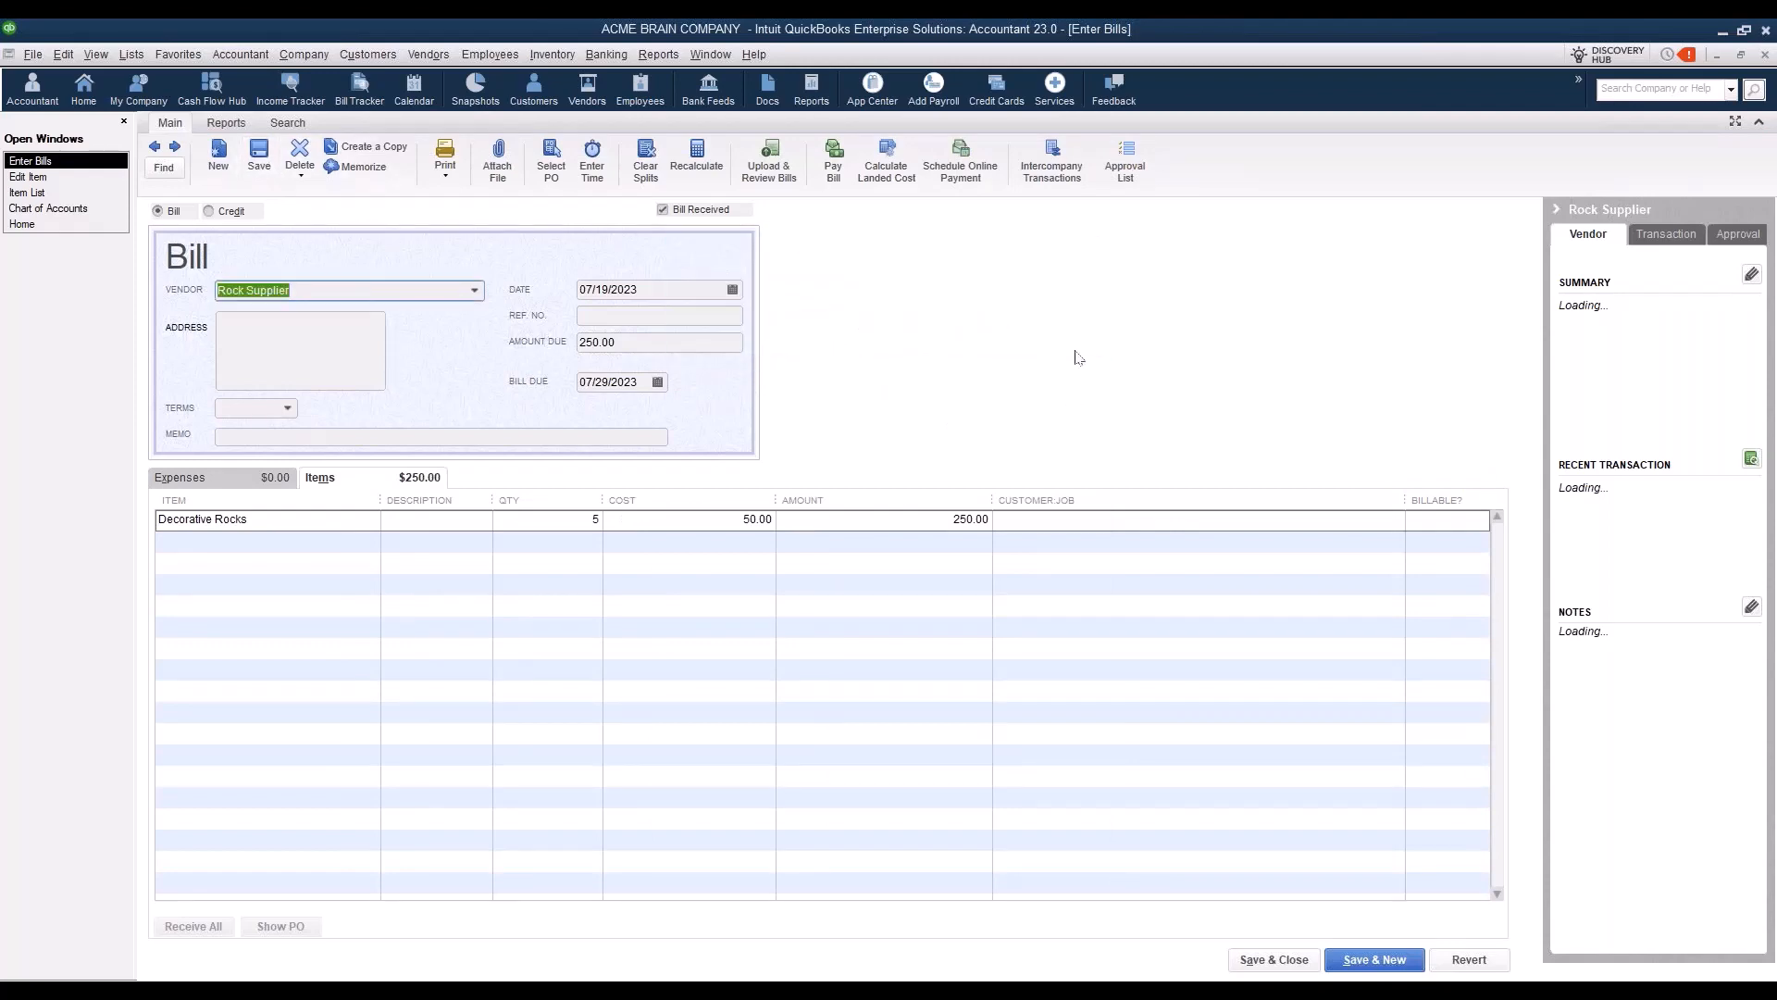
Step: Start a new landed cost calculation for the Decorative Rocks bill and add the unallocated 1500.00 Rock Supplier shipping bill
left_click(888, 164)
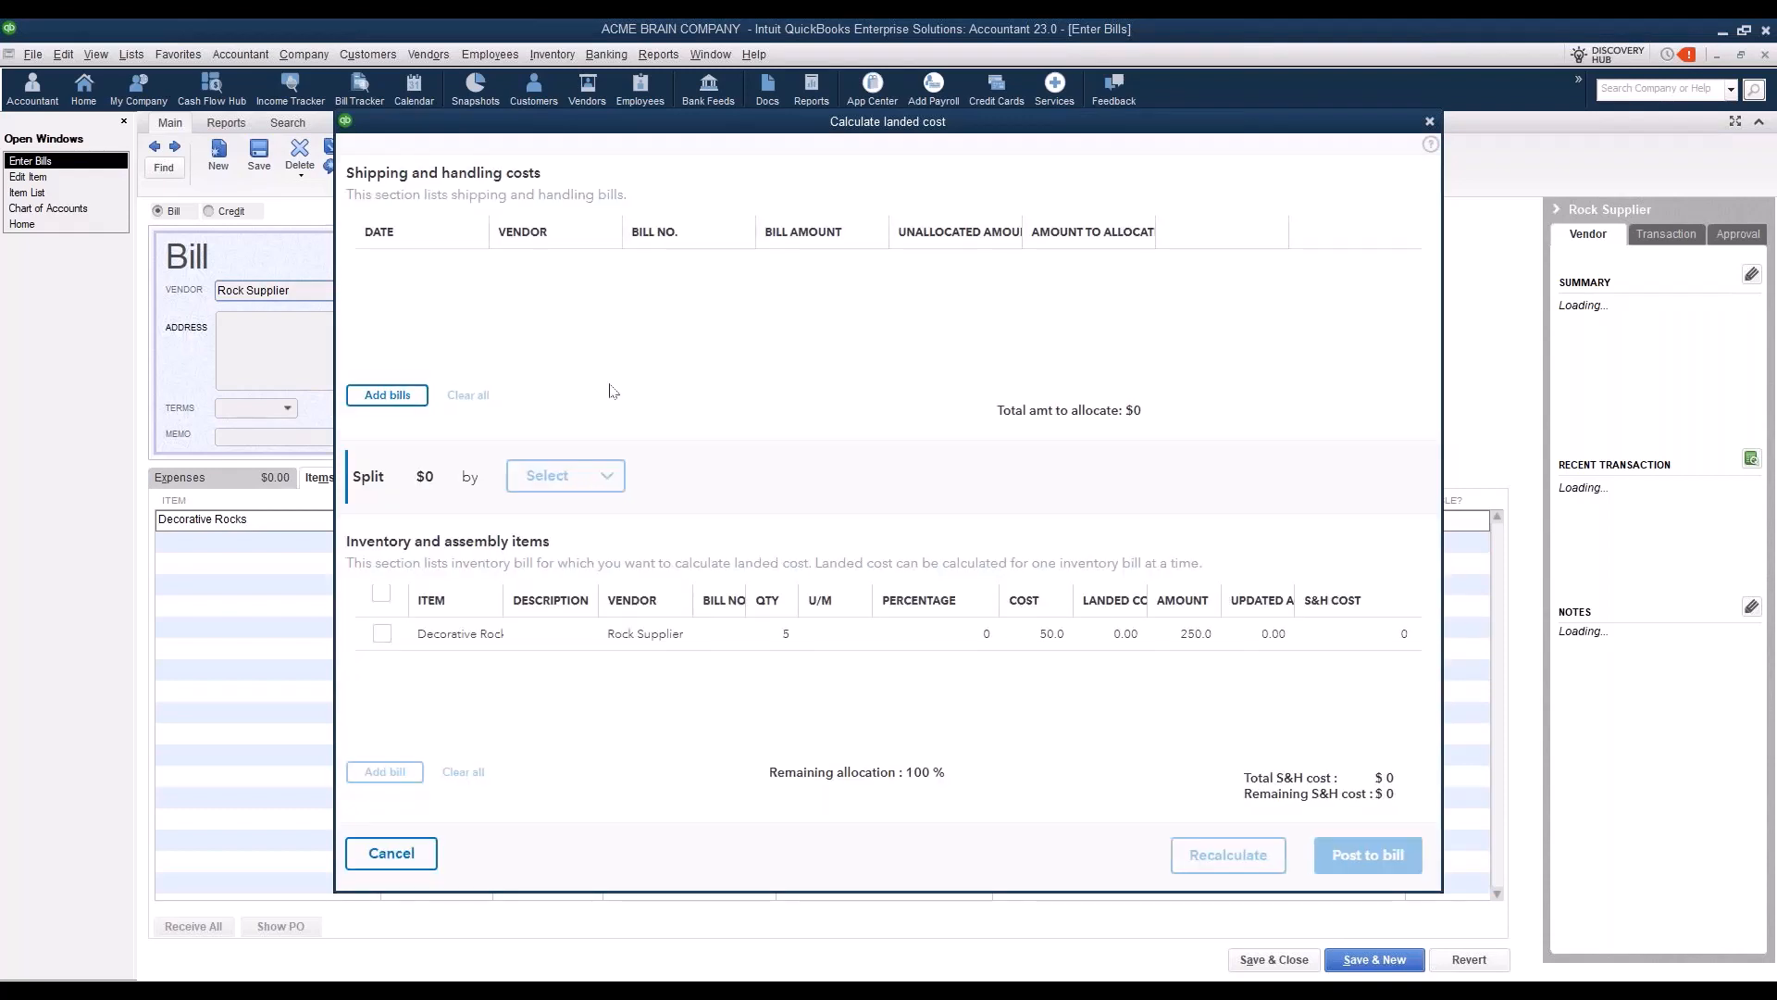
left_click(389, 396)
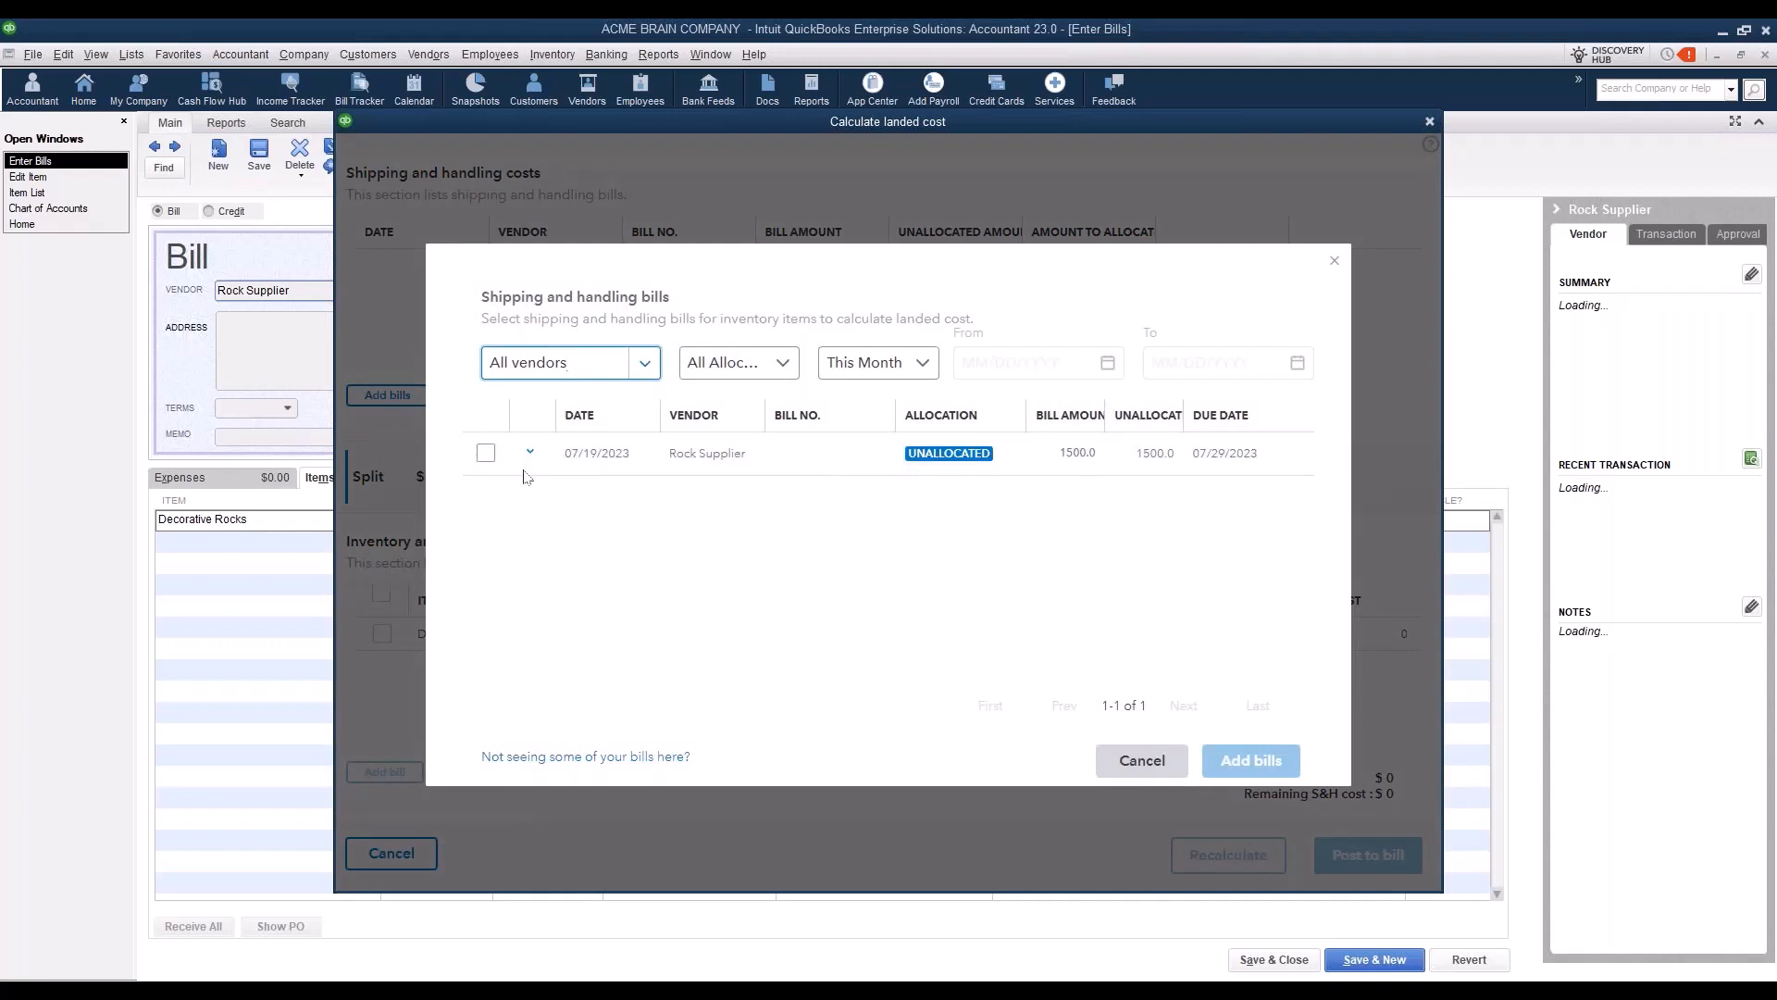
left_click(486, 453)
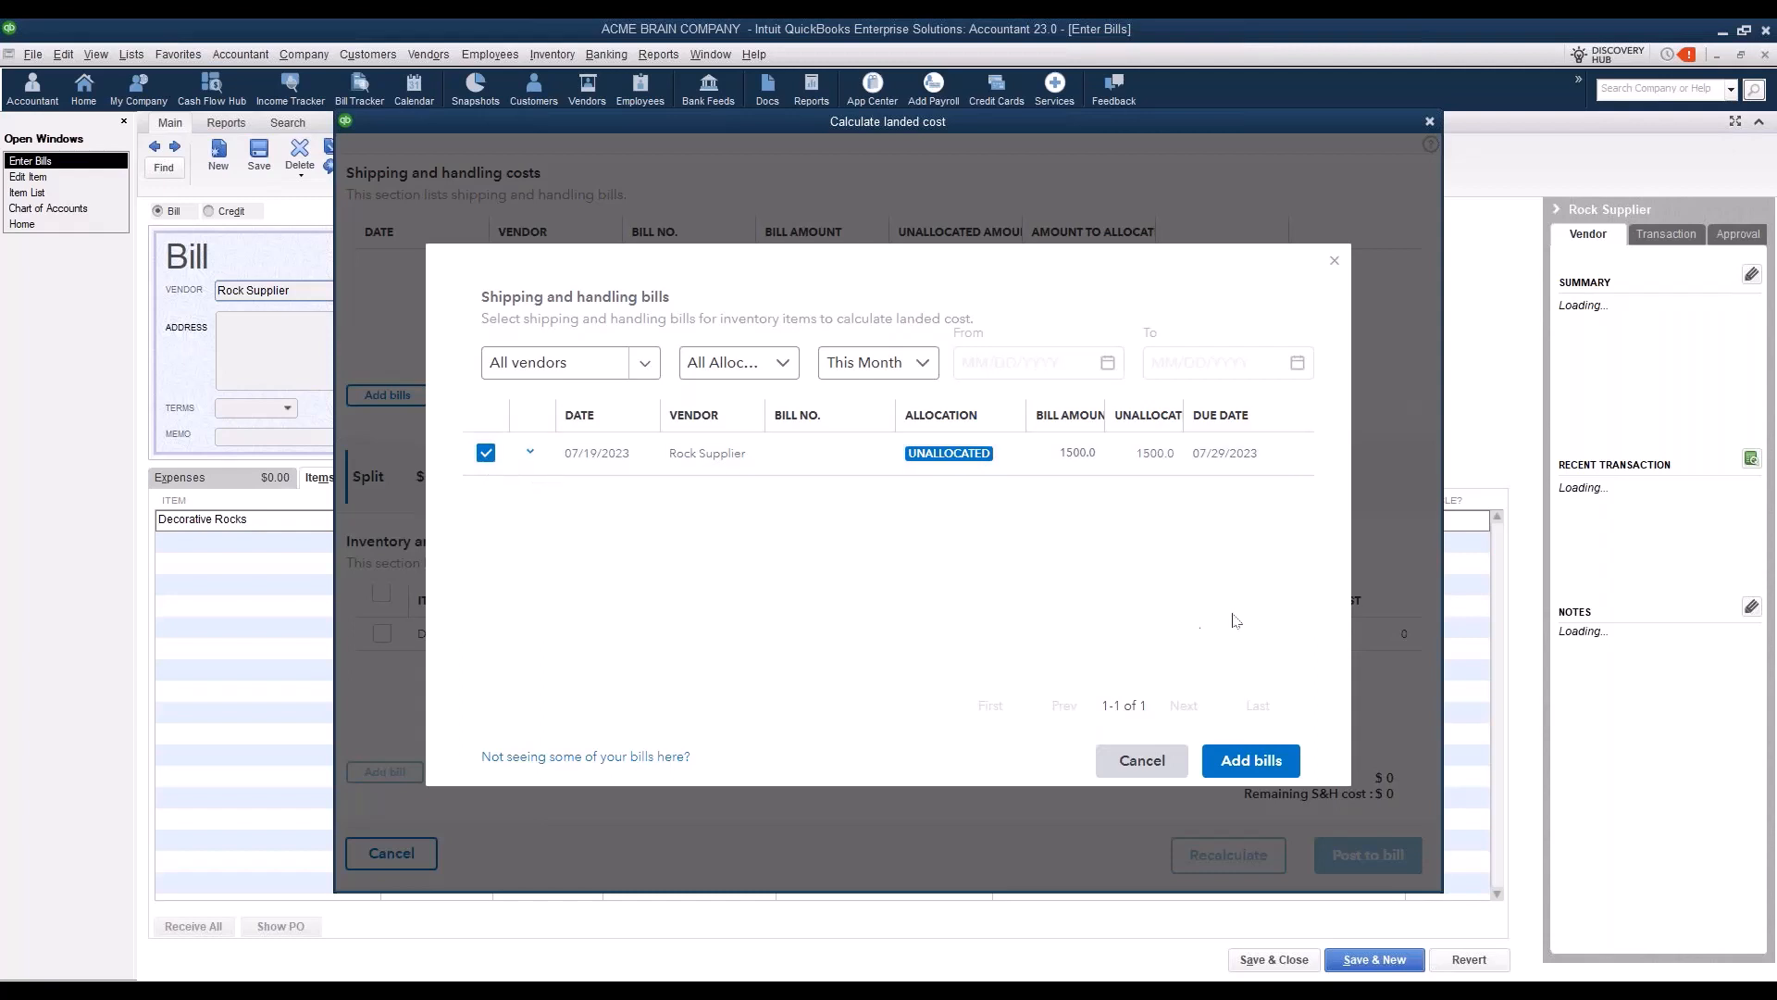
left_click(1241, 761)
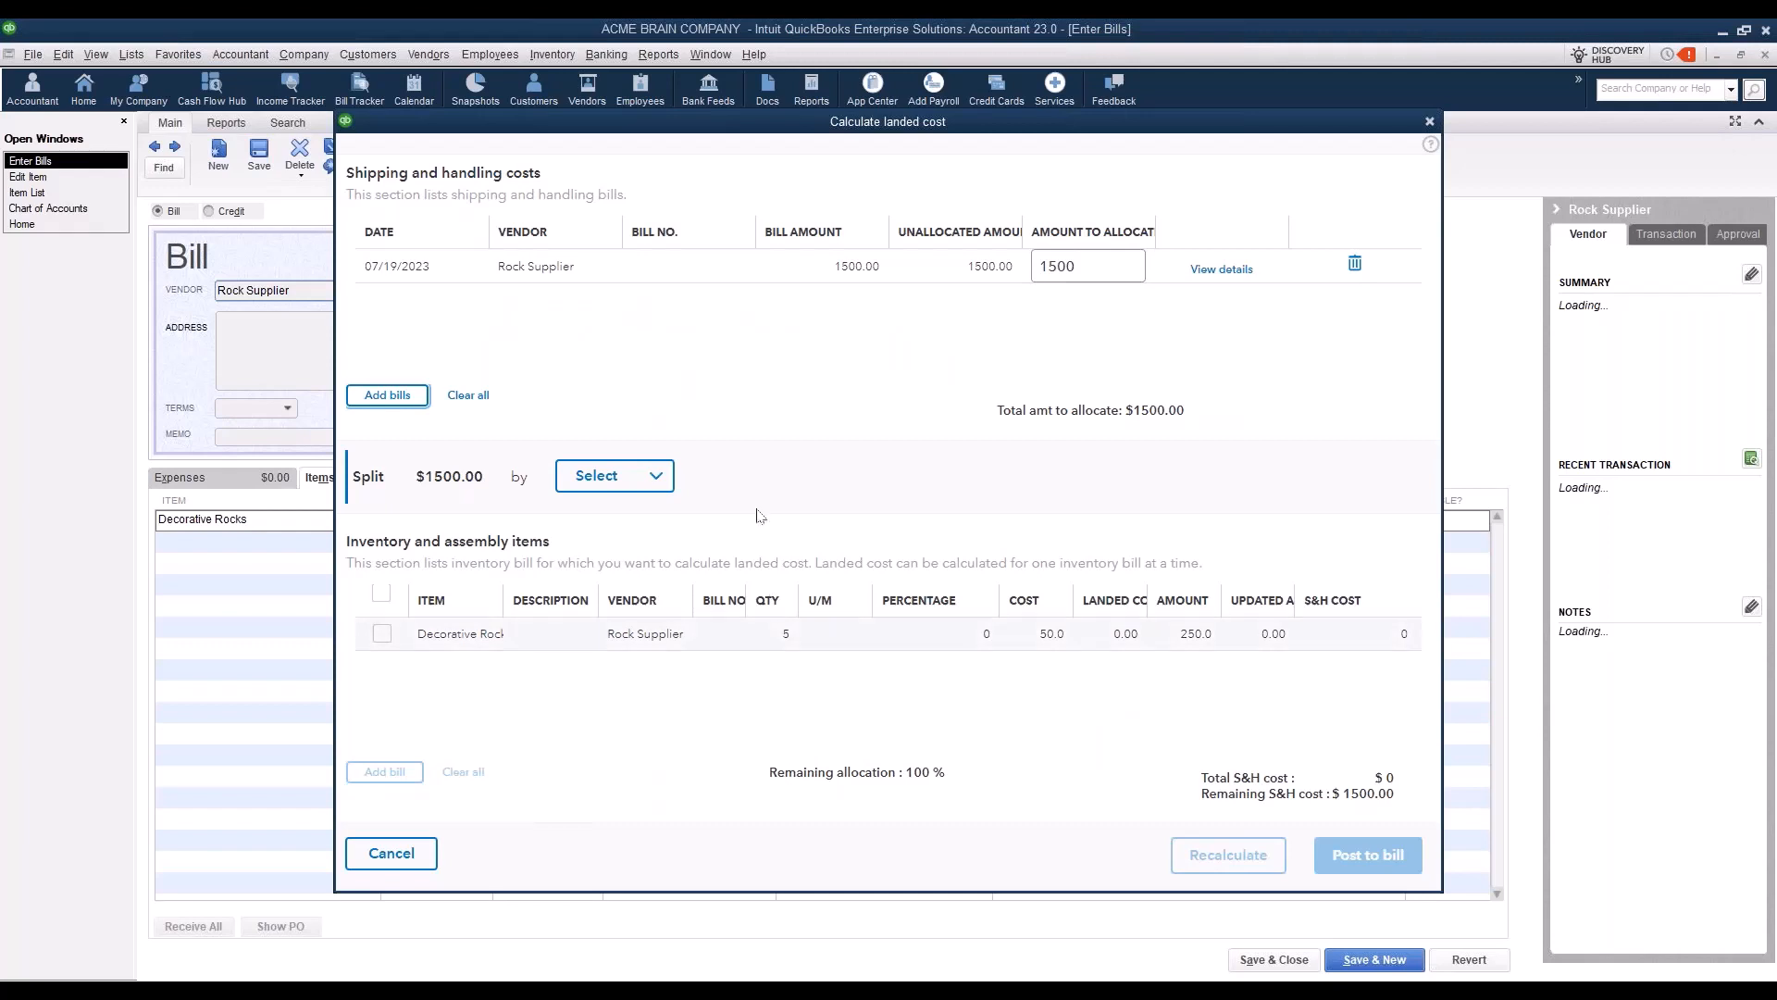
Step: Split the $1500.00 shipping cost by Amount across the inventory items and post it to the bill
left_click(663, 478)
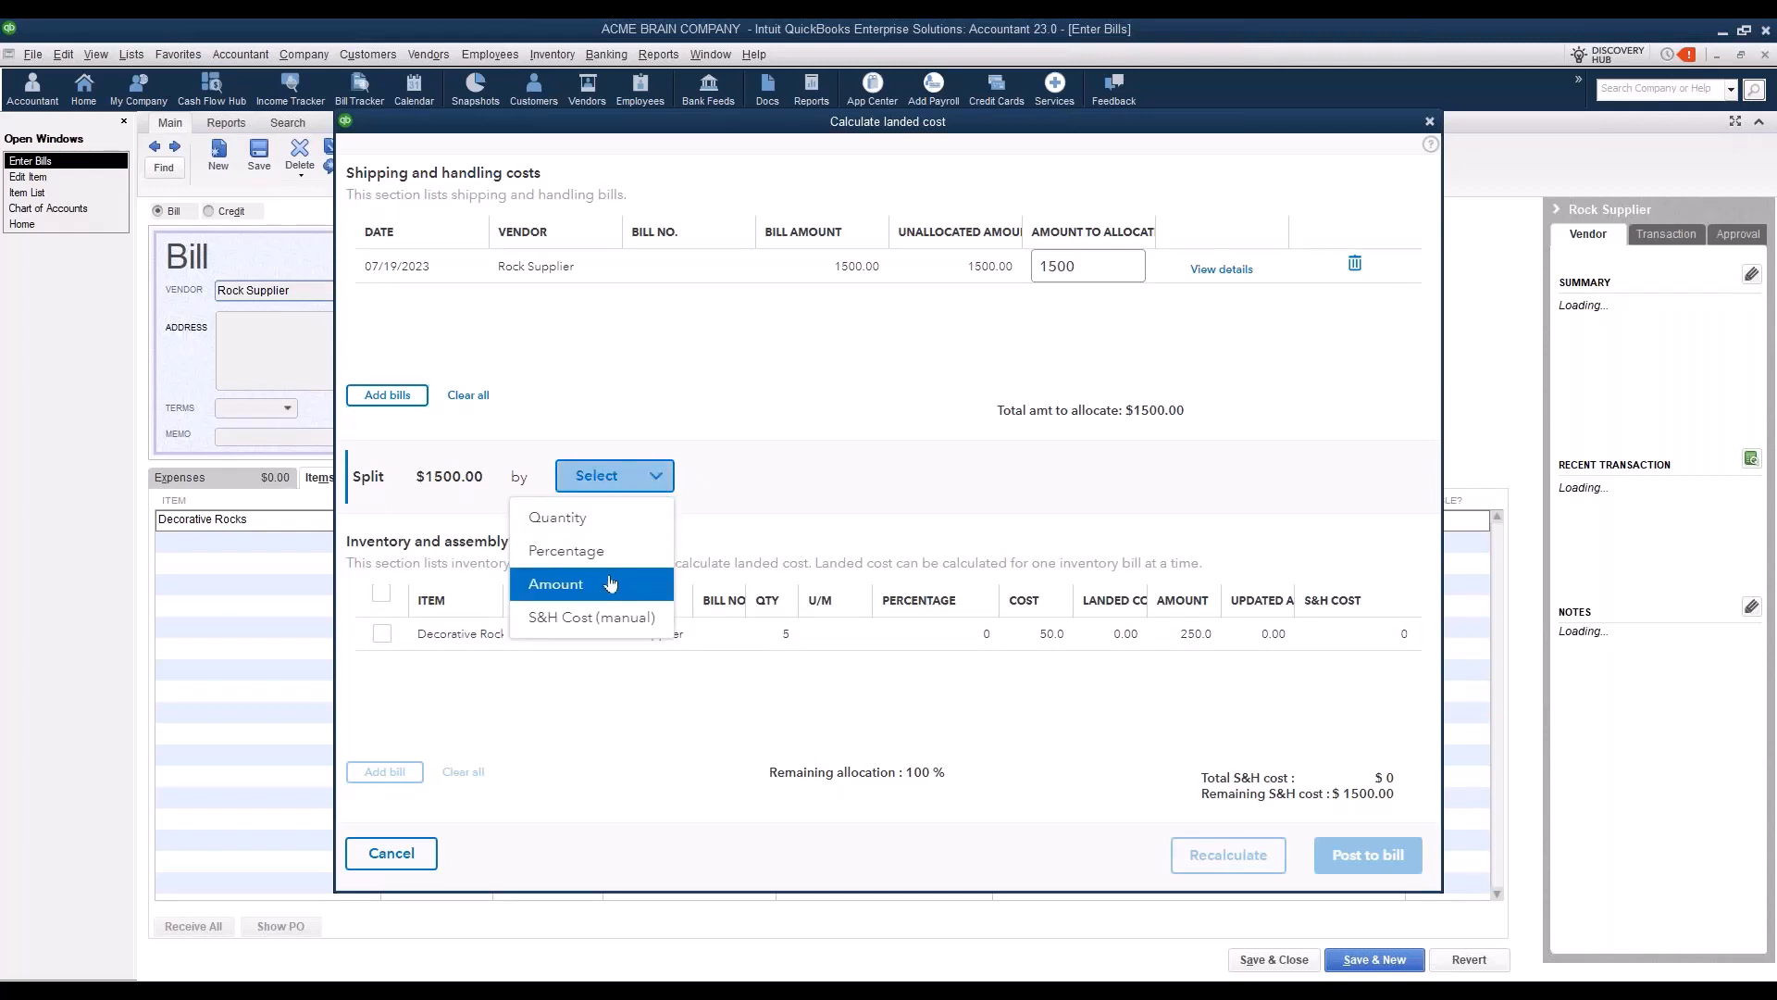
left_click(556, 583)
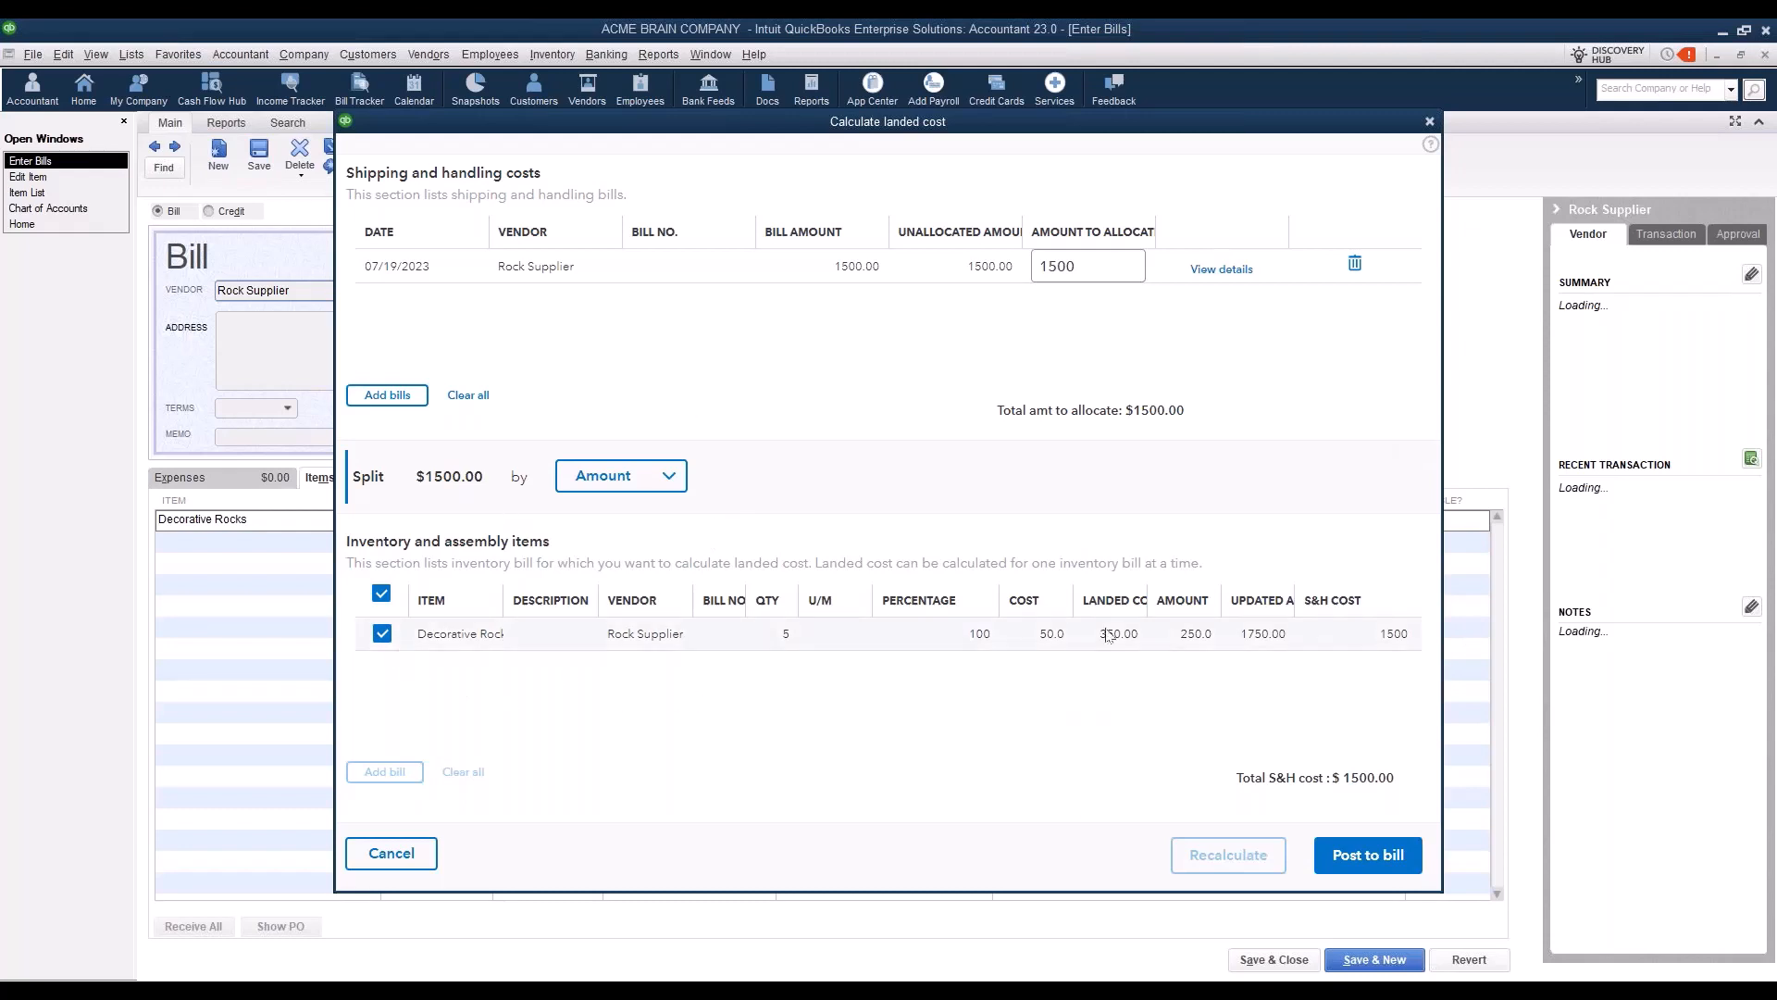
left_click(1370, 866)
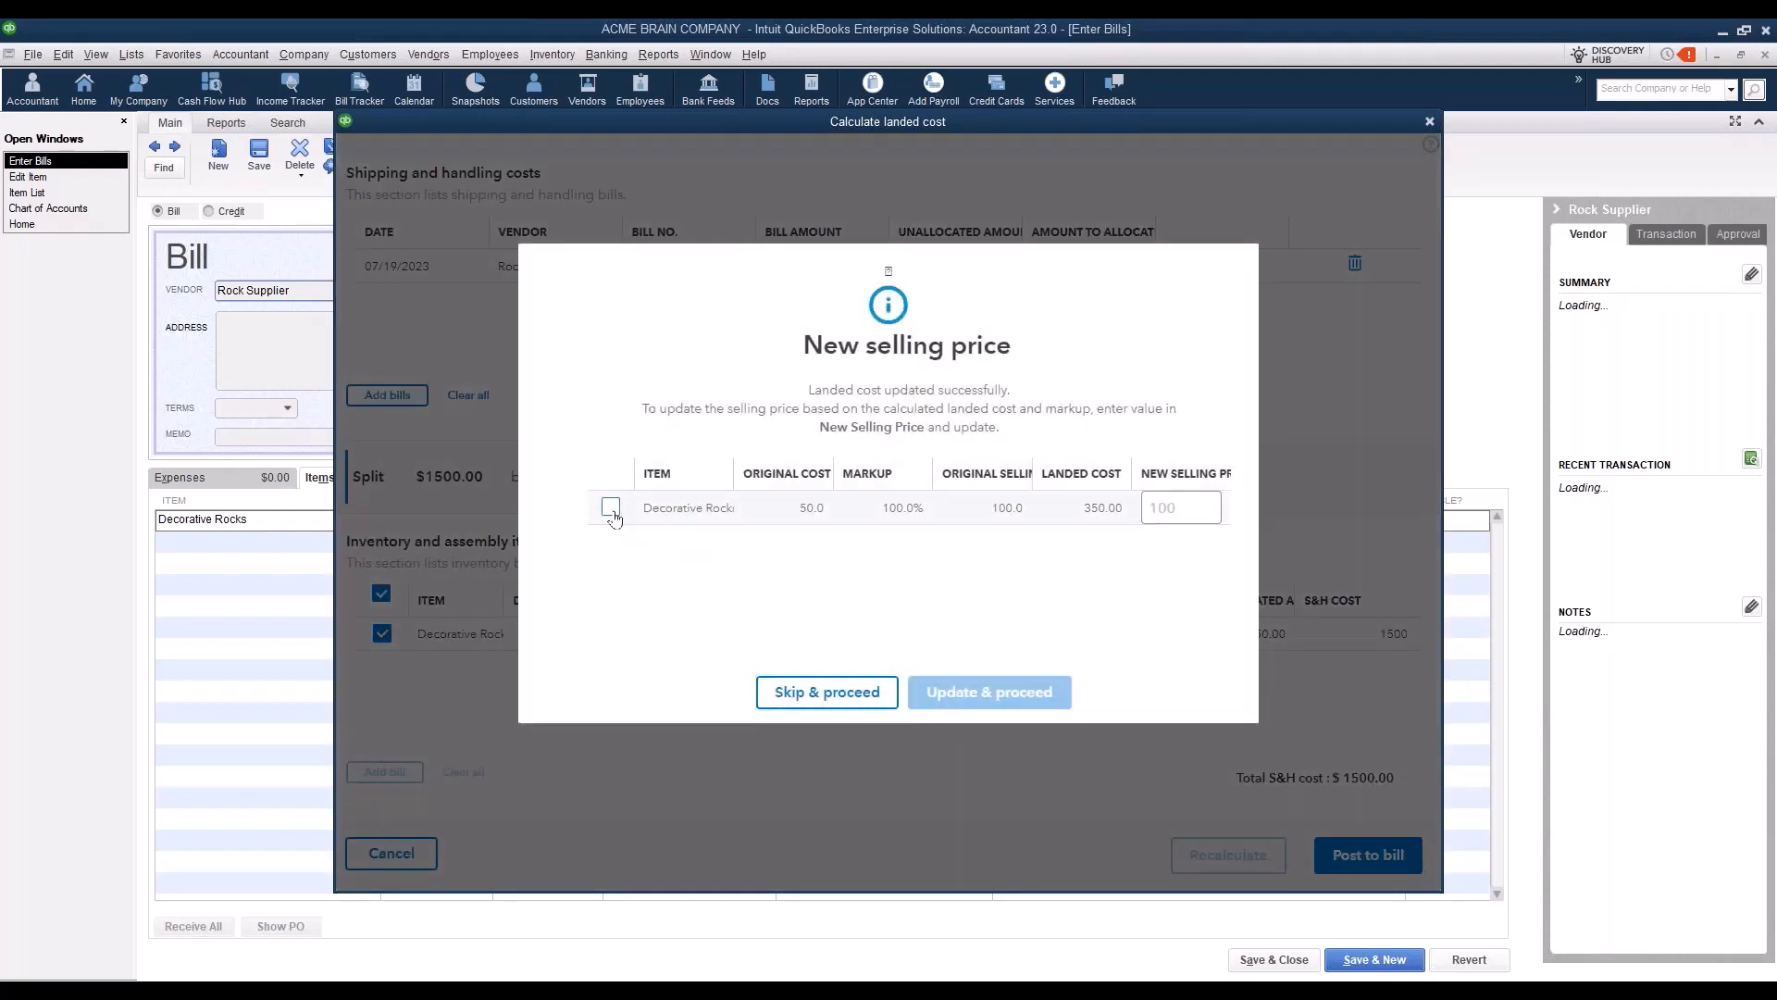
Step: Update the new selling price of Decorative Rocks to 350 and complete the posting to the bill
left_click(611, 507)
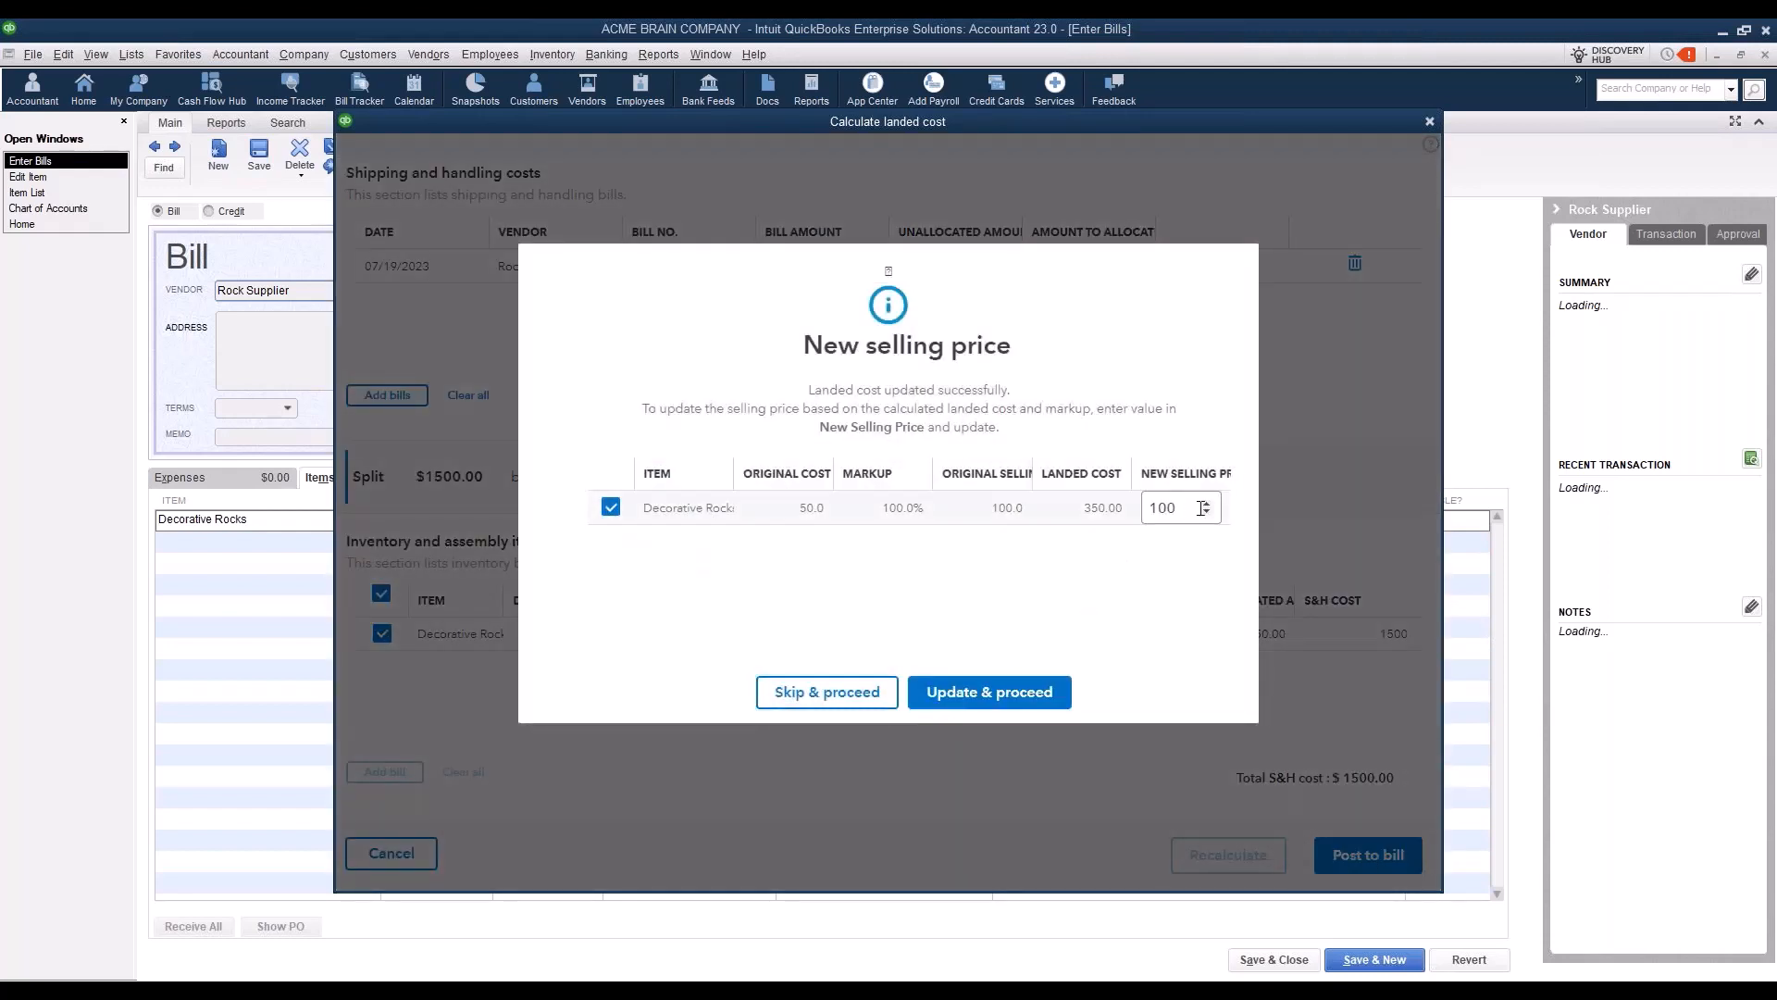
left_click_drag(1194, 508, 1140, 507)
type("3500")
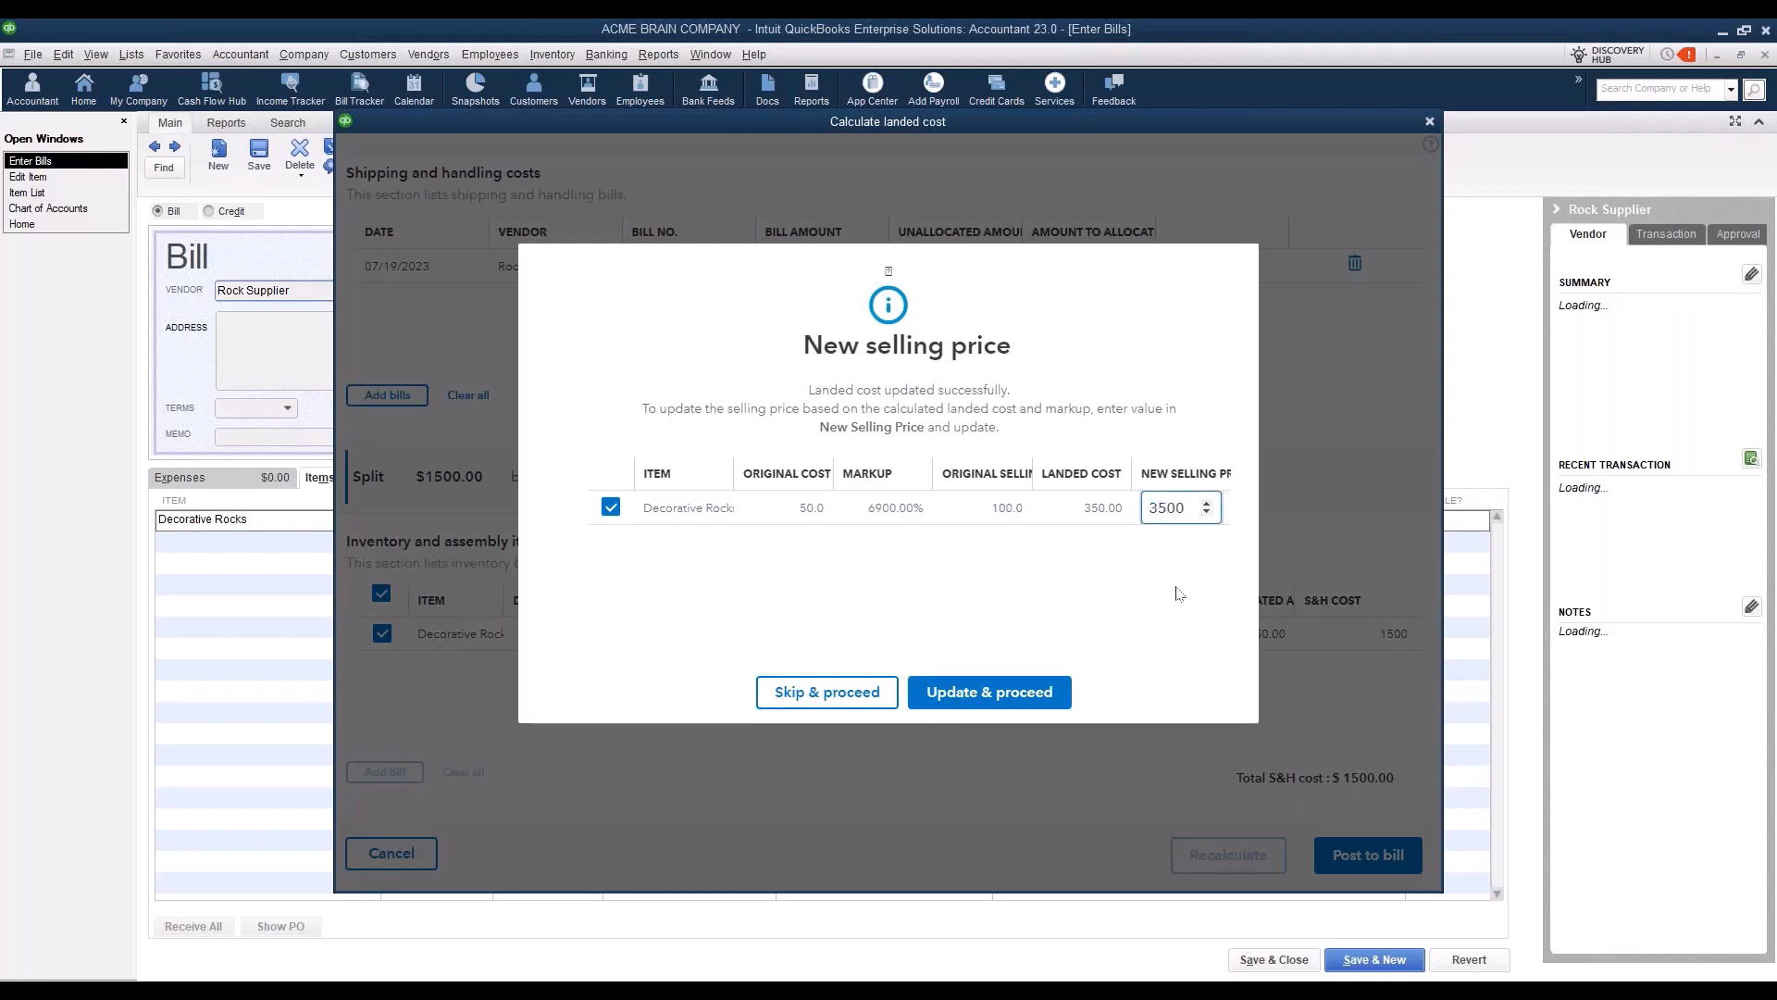
key("BackSpace")
left_click(1036, 692)
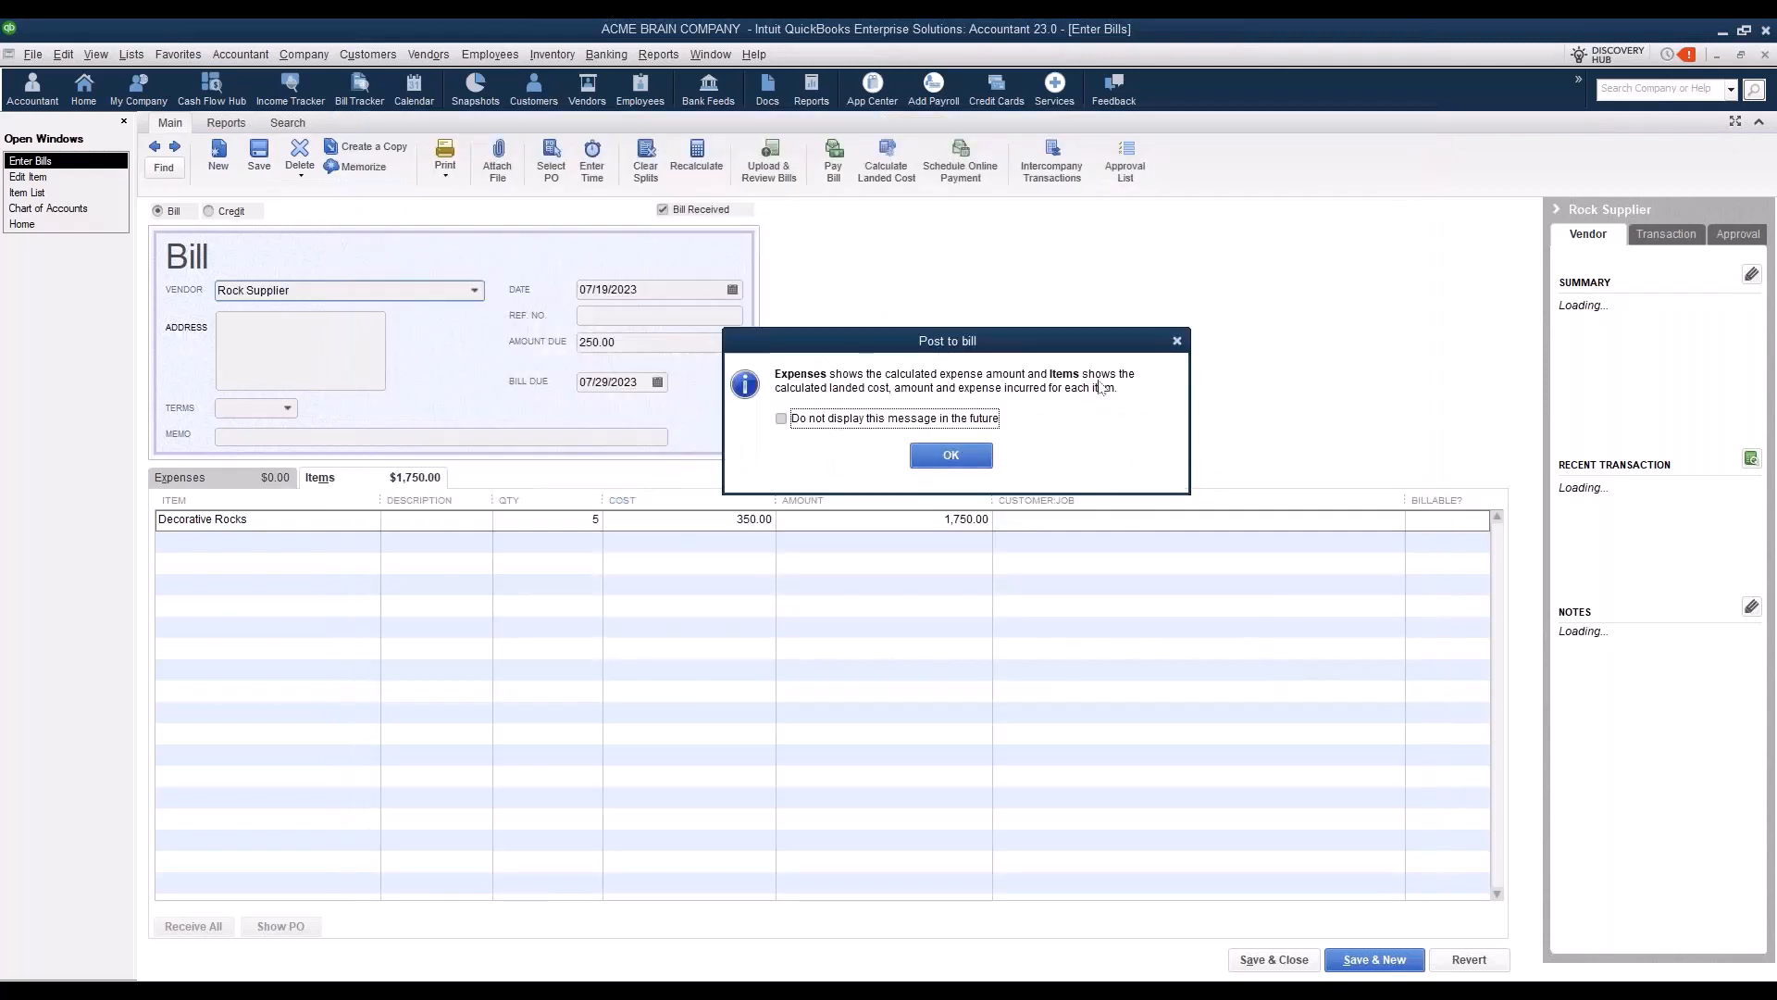
left_click(960, 462)
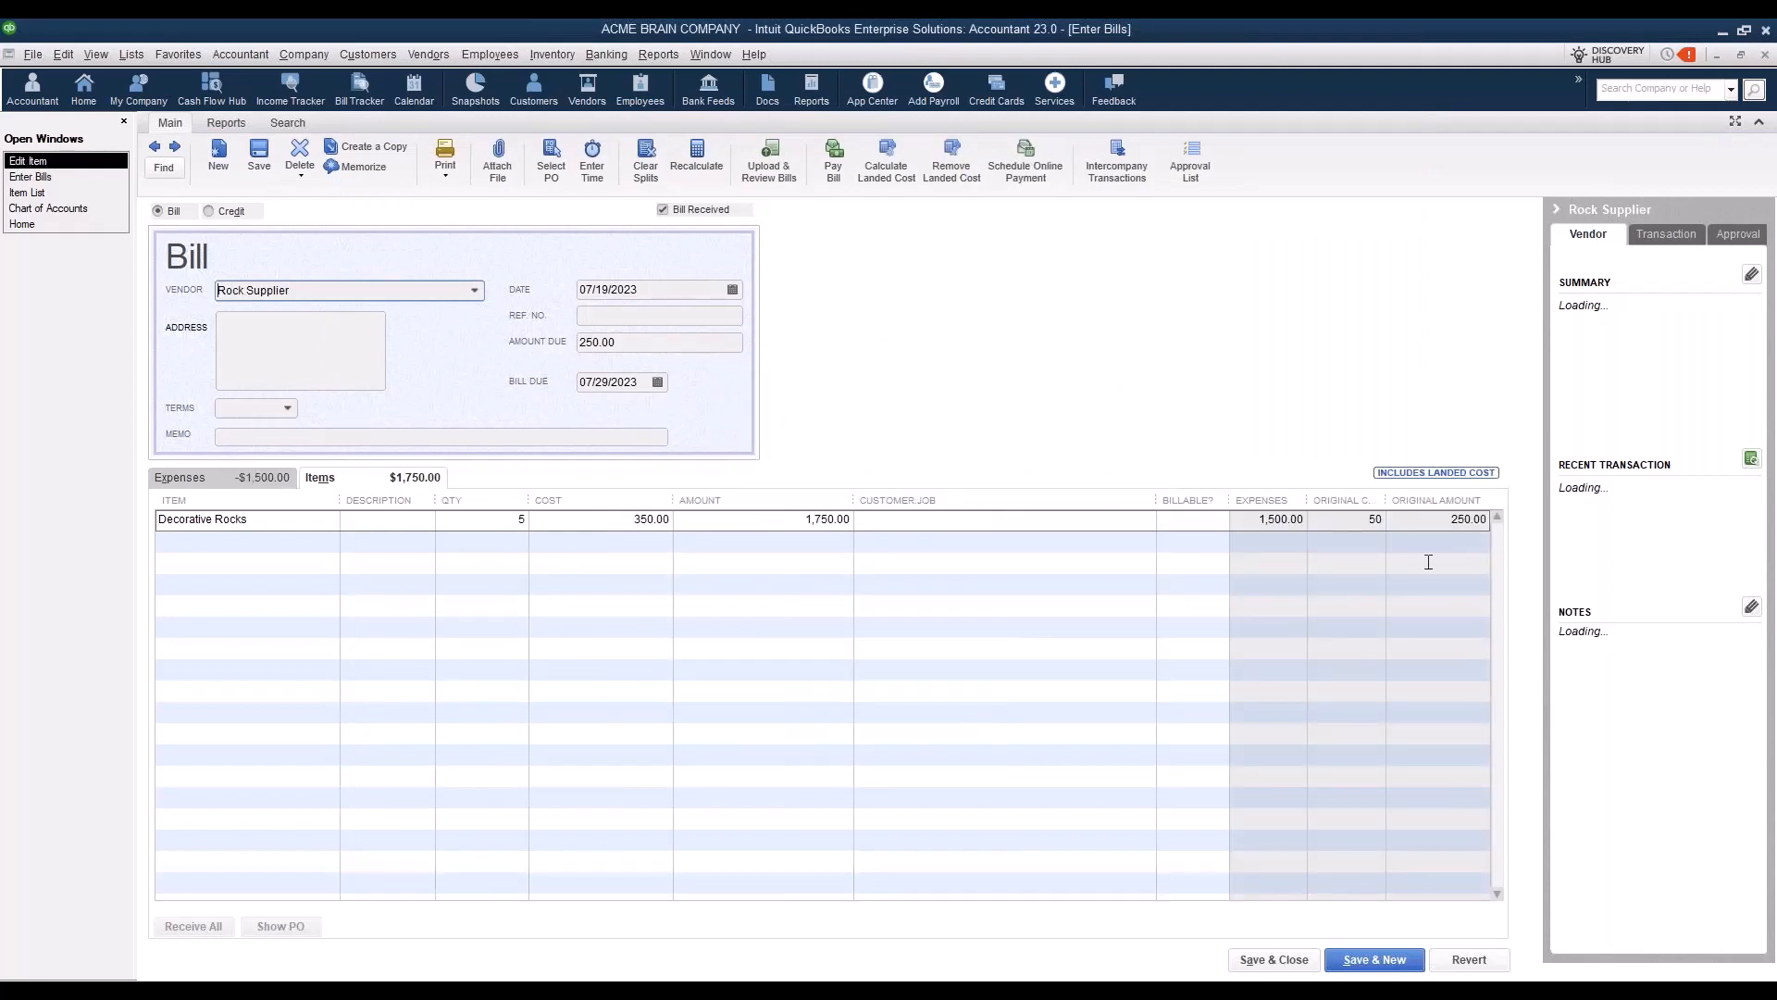
Step: Open the Inventory Valuation Summary report to examine the cost, sales price and value of Decorative Rocks
left_click(659, 54)
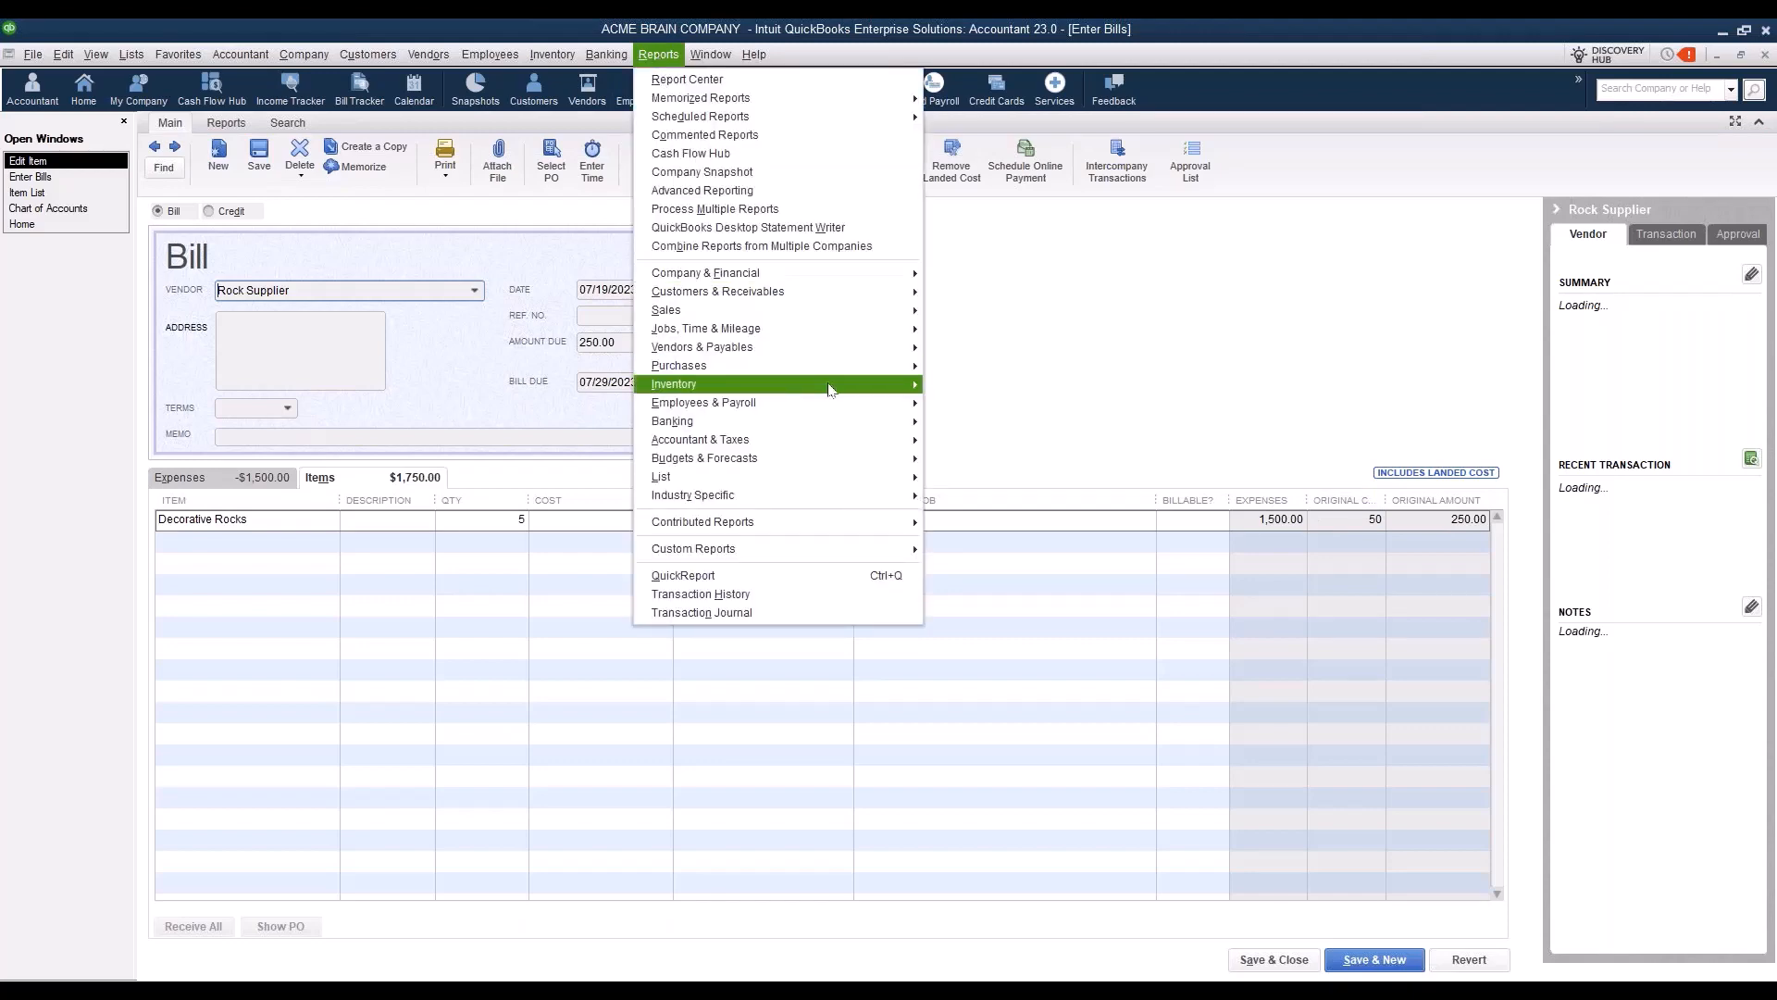
mouse_move(833, 384)
left_click(950, 387)
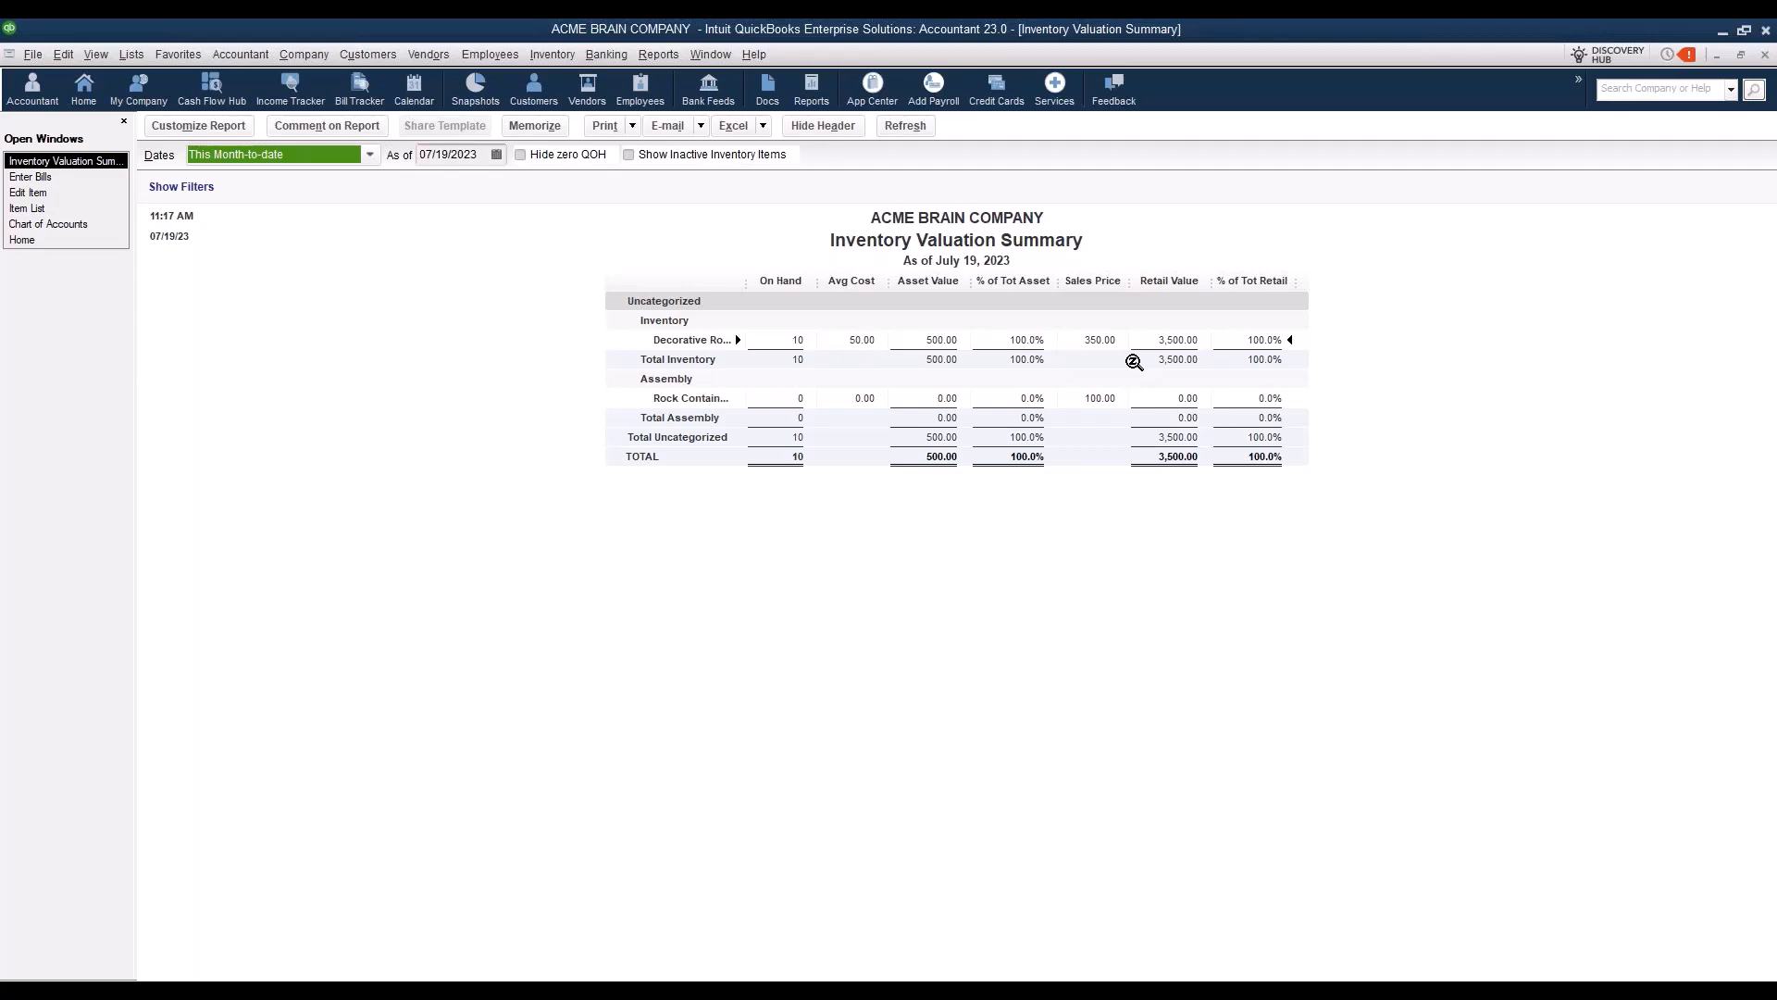
Step: Begin reconciling the Landed Cost Clearing account with a 0.00 ending balance, review its bill transactions, and leave the reconciliation
left_click(37, 240)
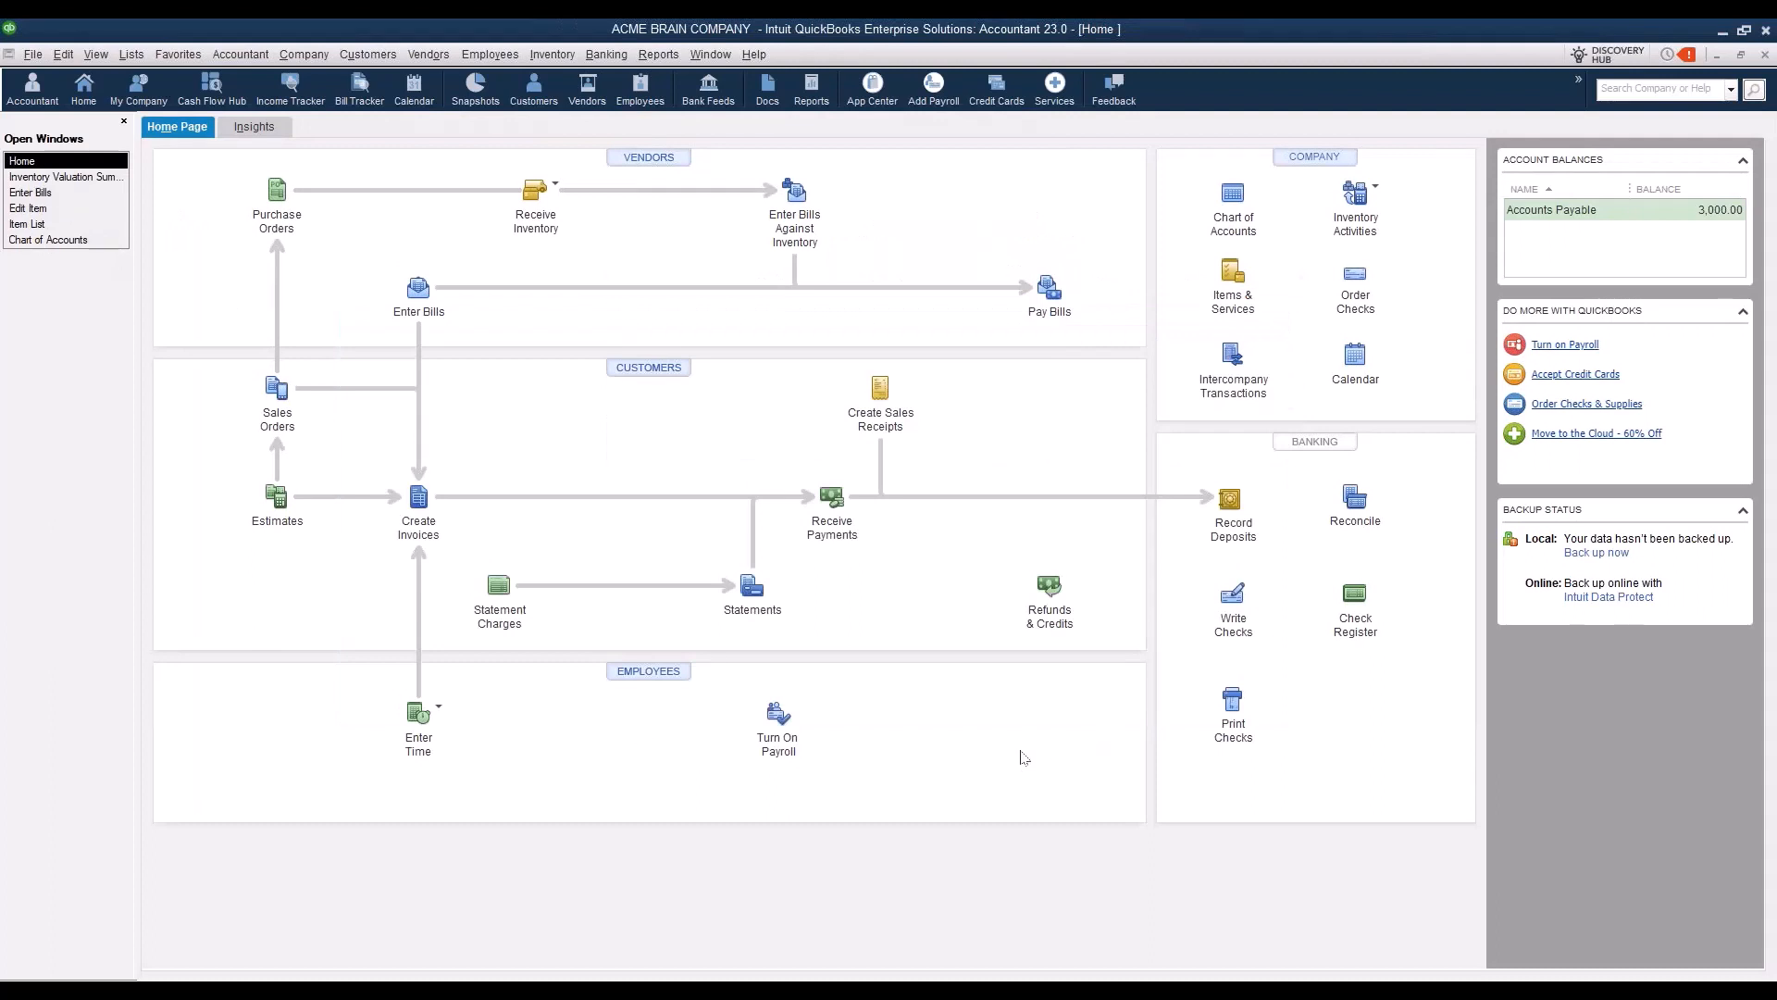
left_click(1353, 499)
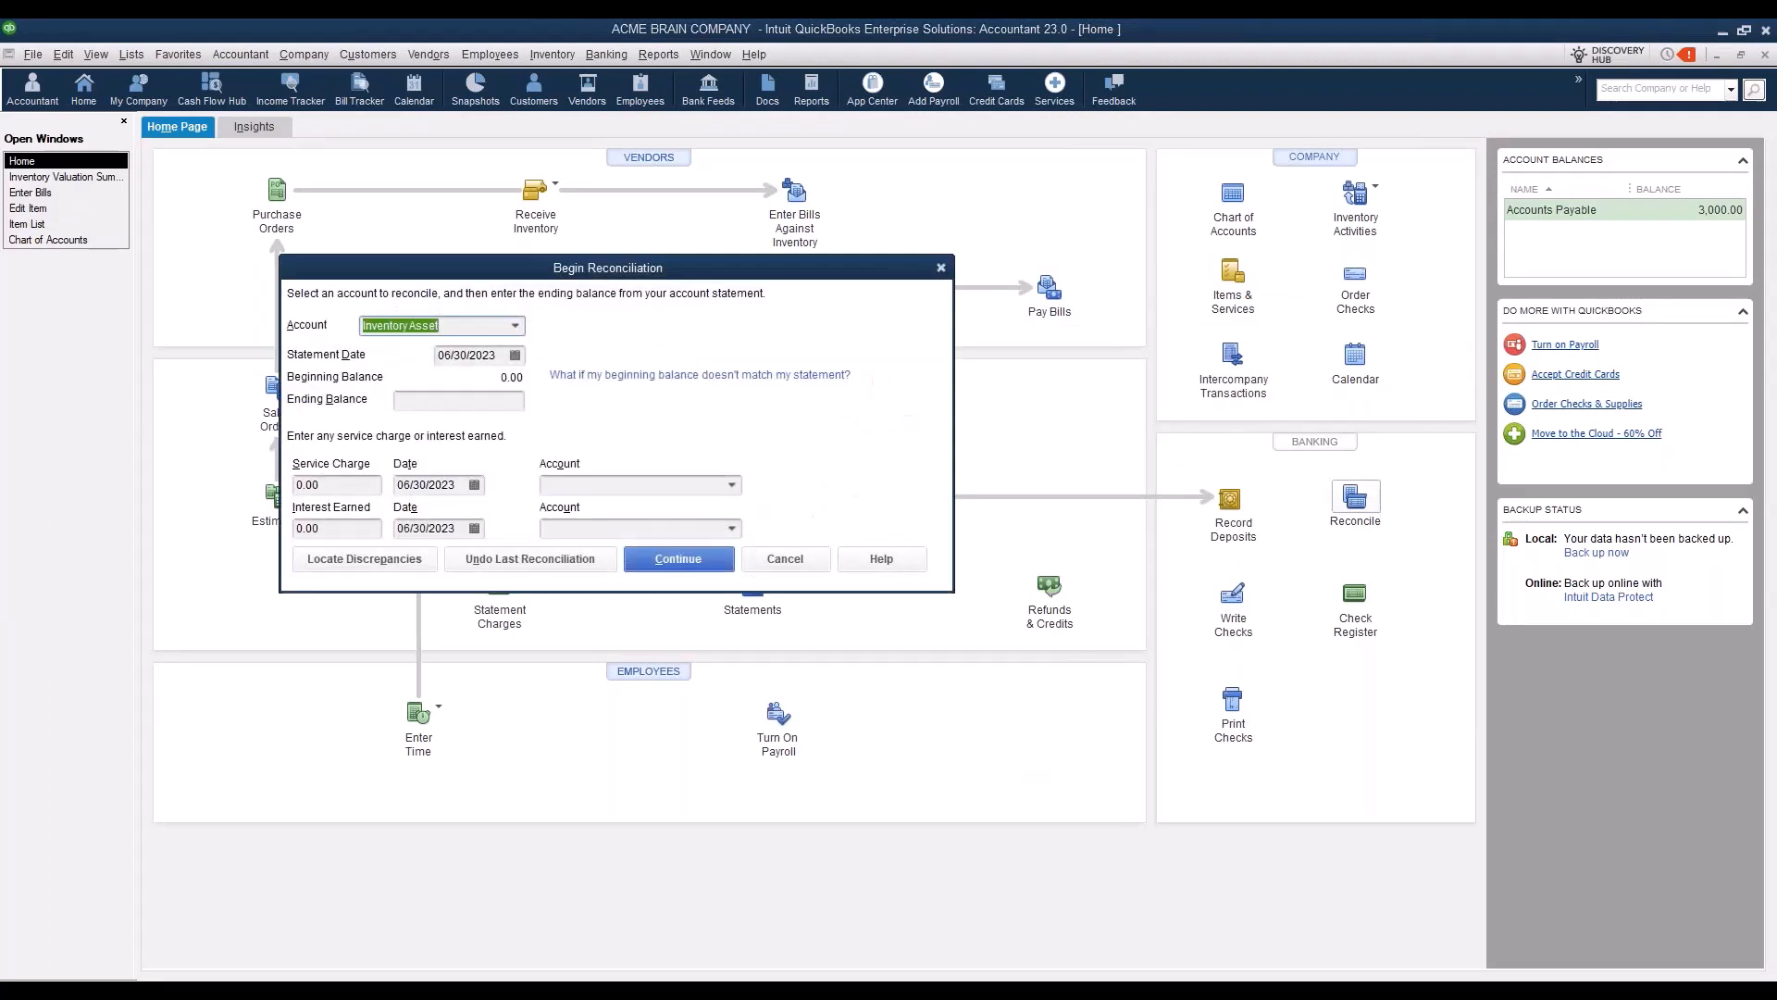
left_click(517, 327)
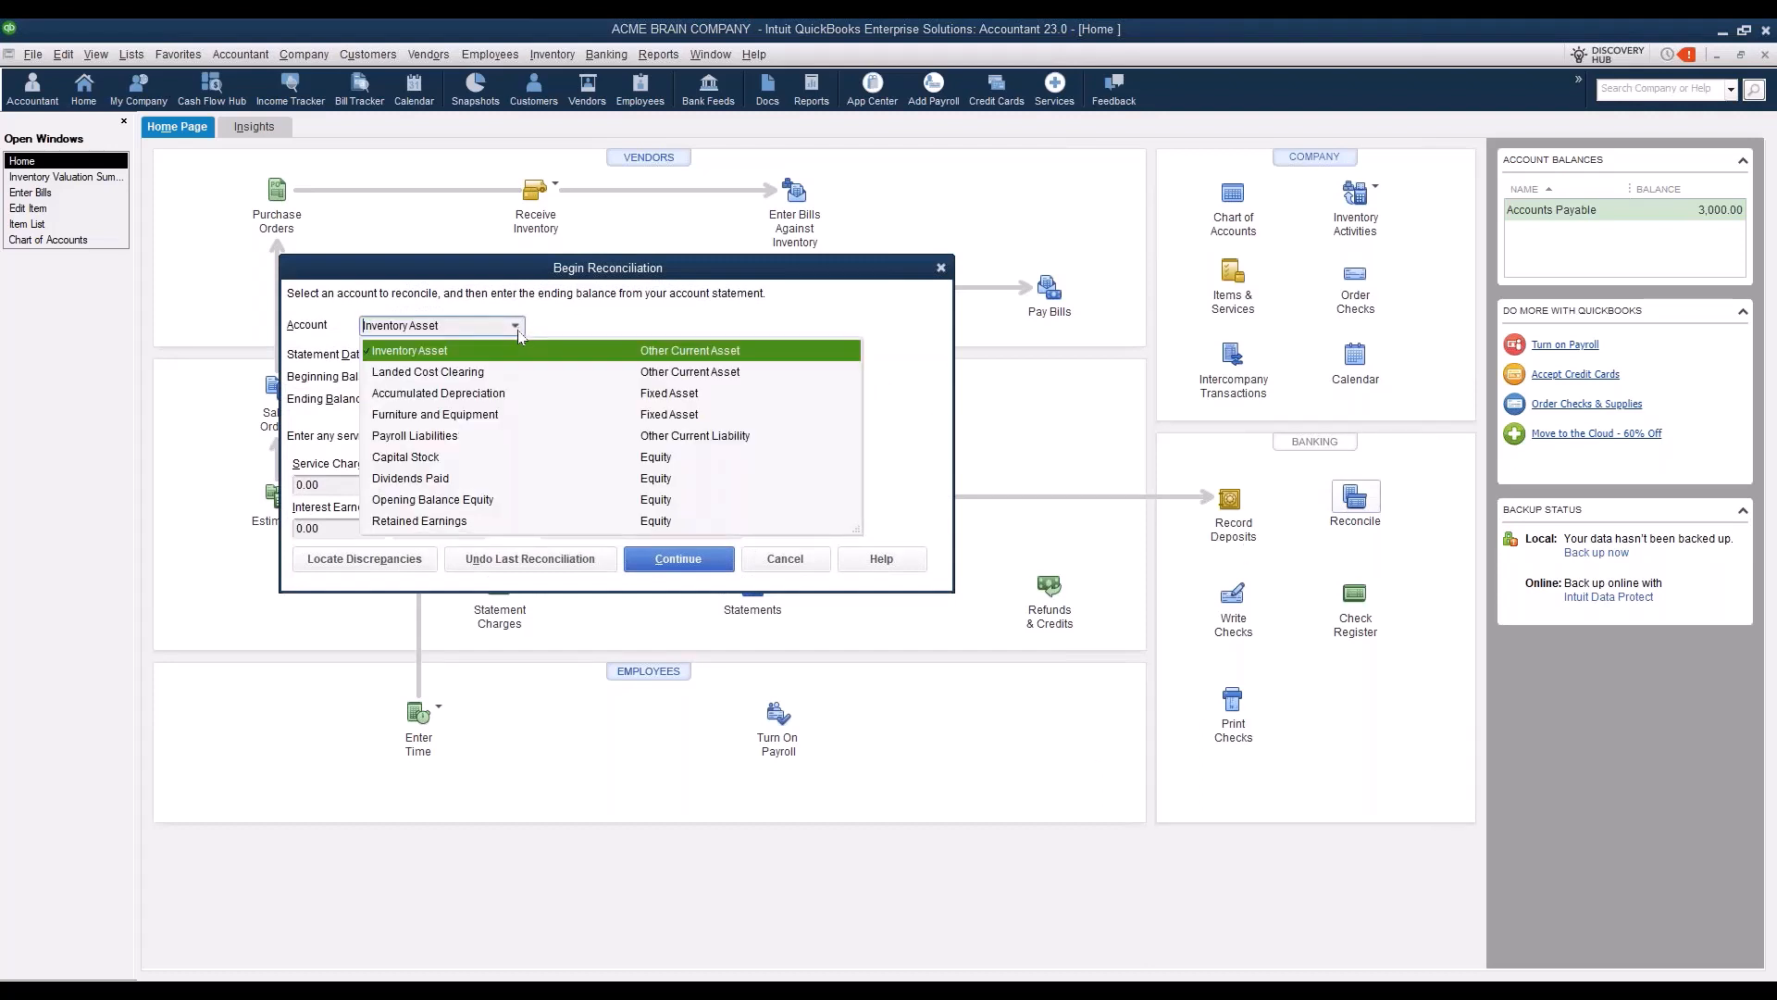
left_click(503, 373)
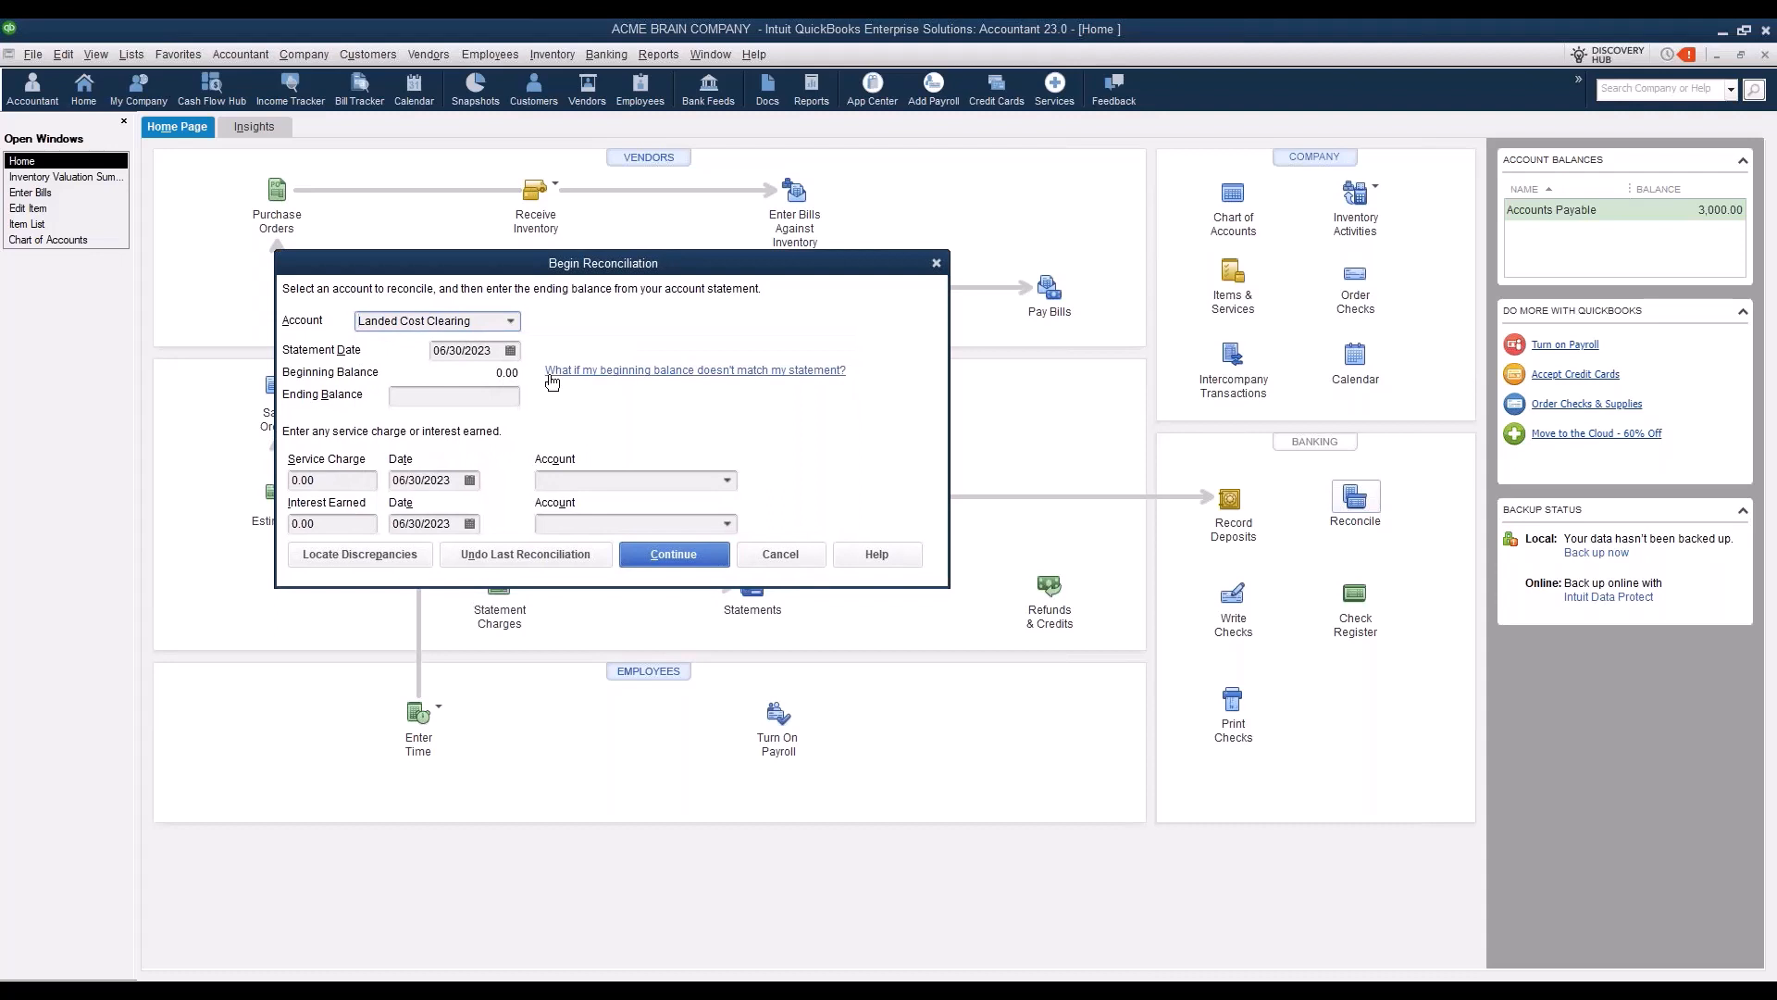
left_click(490, 394)
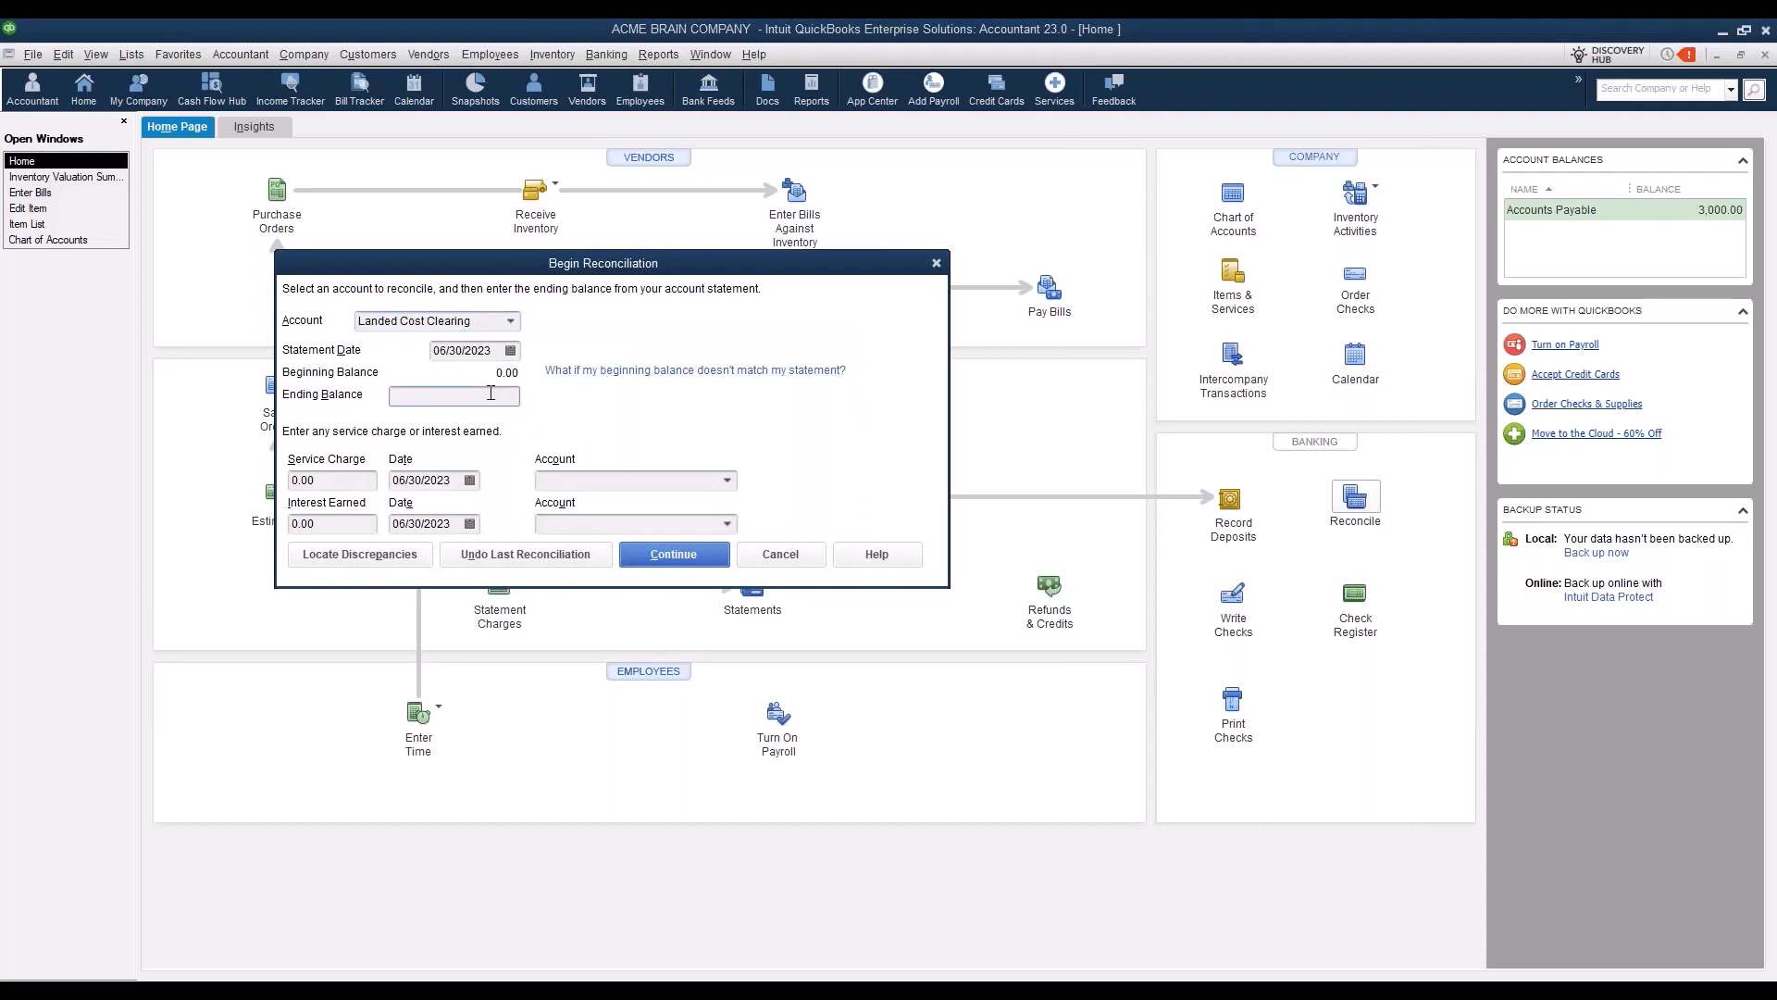
type("0.00")
left_click(676, 555)
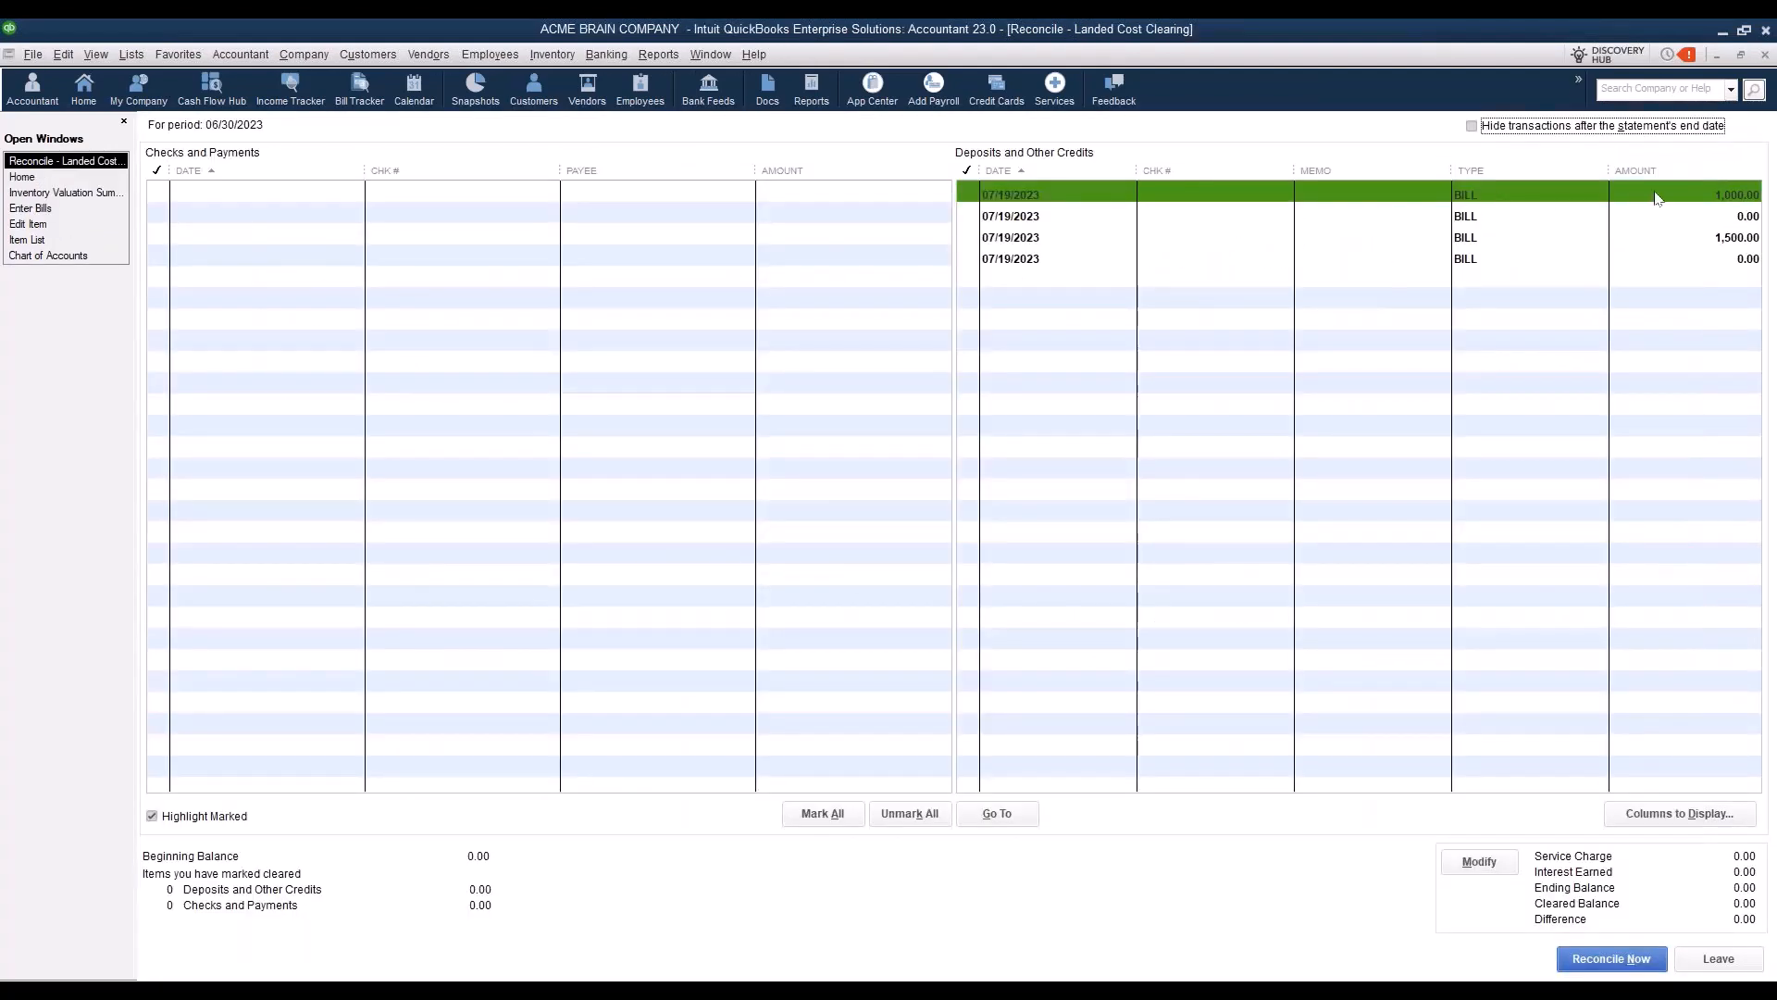
left_click(1411, 217)
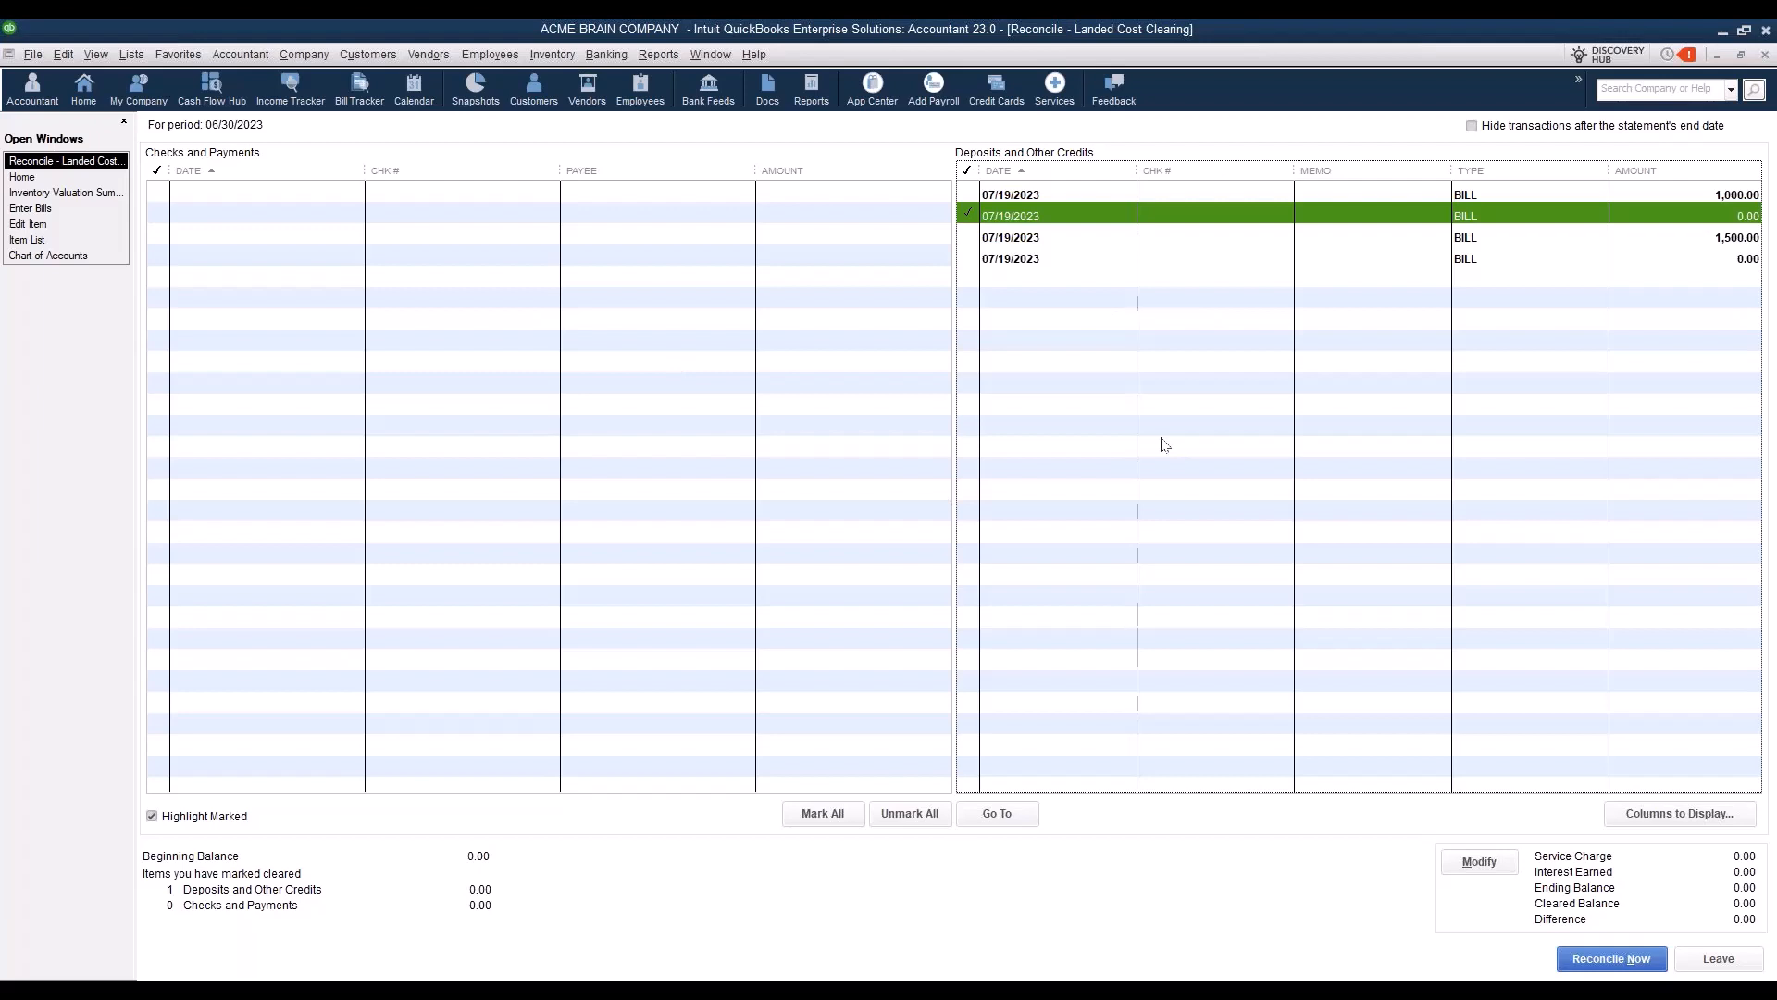
left_click(1707, 956)
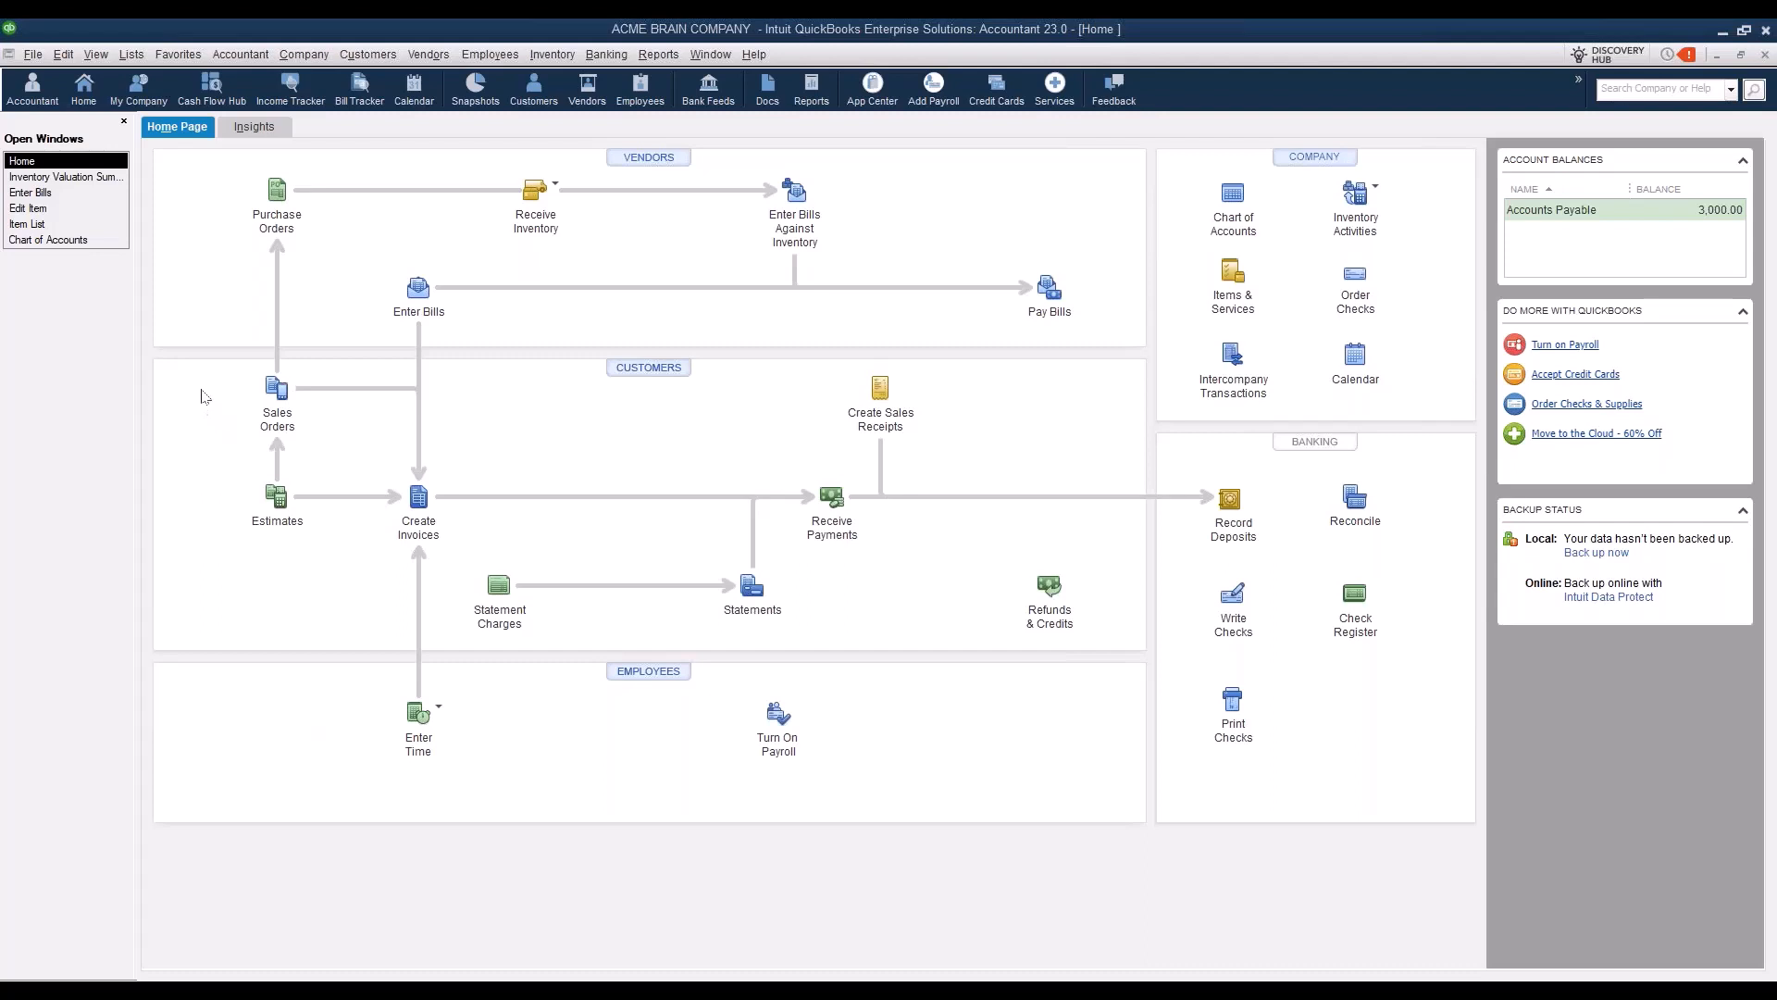
Step: Review the landed cost setup in the company's advanced inventory settings under the Items & Inventory preferences, and close without changes
left_click(59, 58)
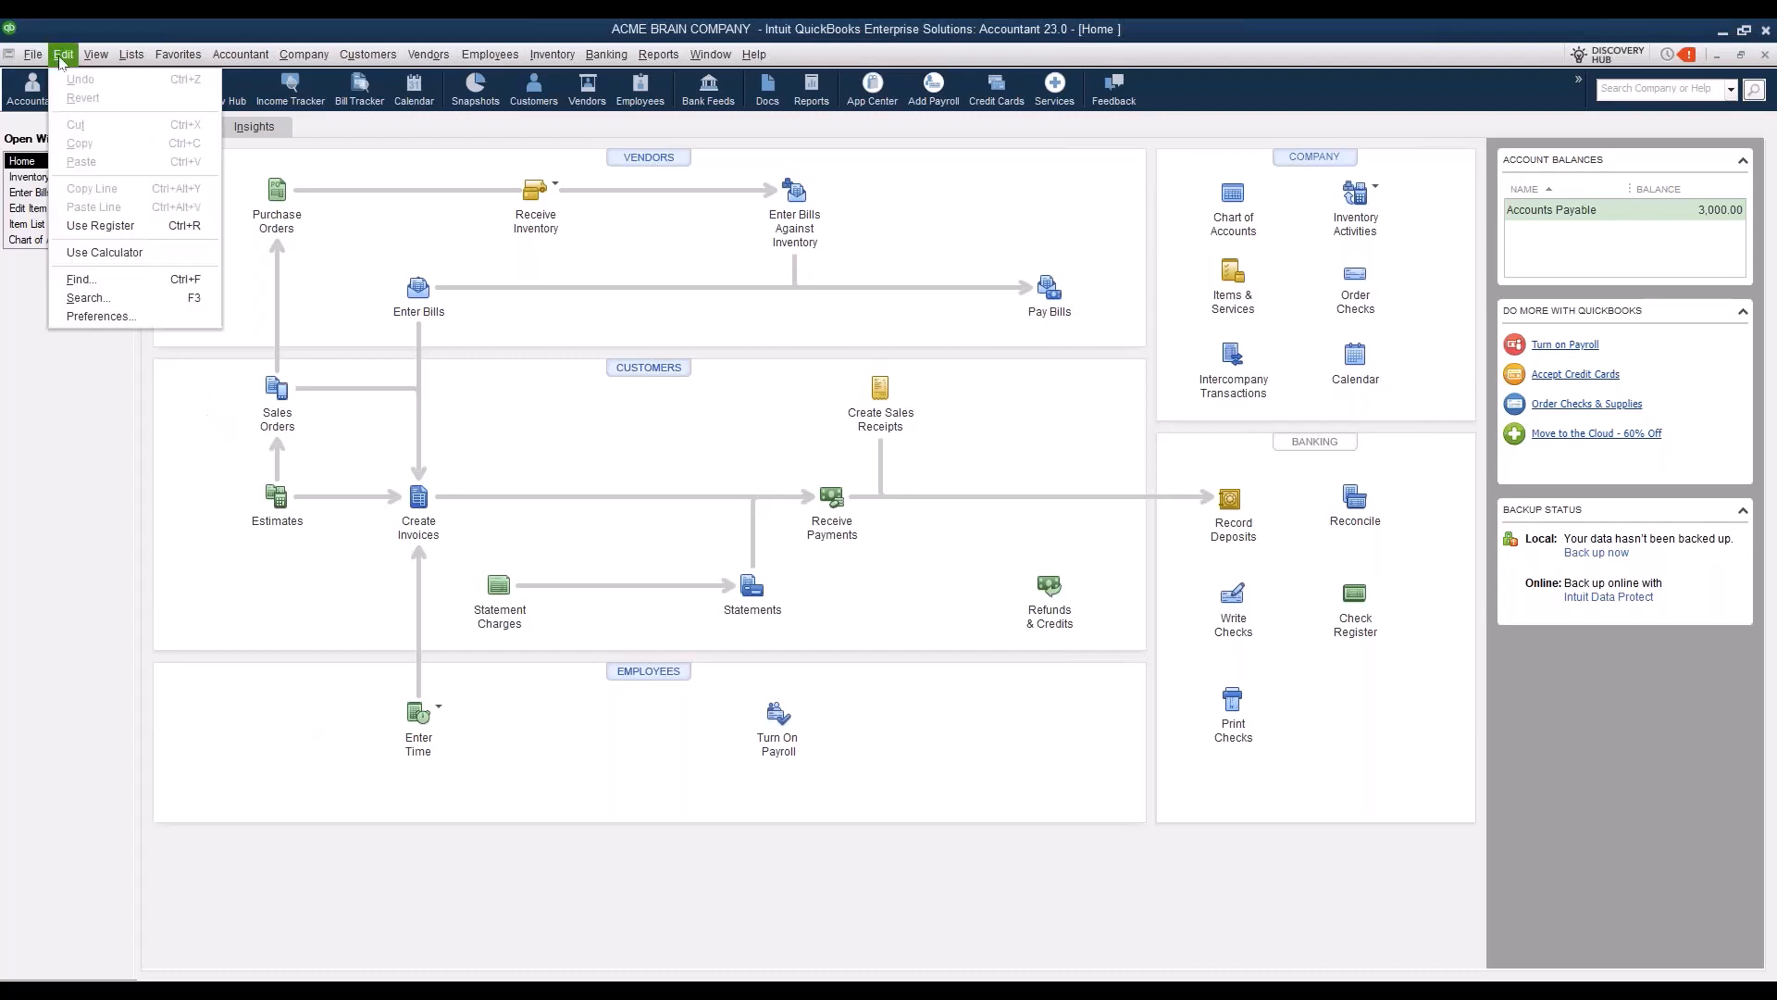
left_click(127, 317)
left_click_drag(785, 114, 786, 187)
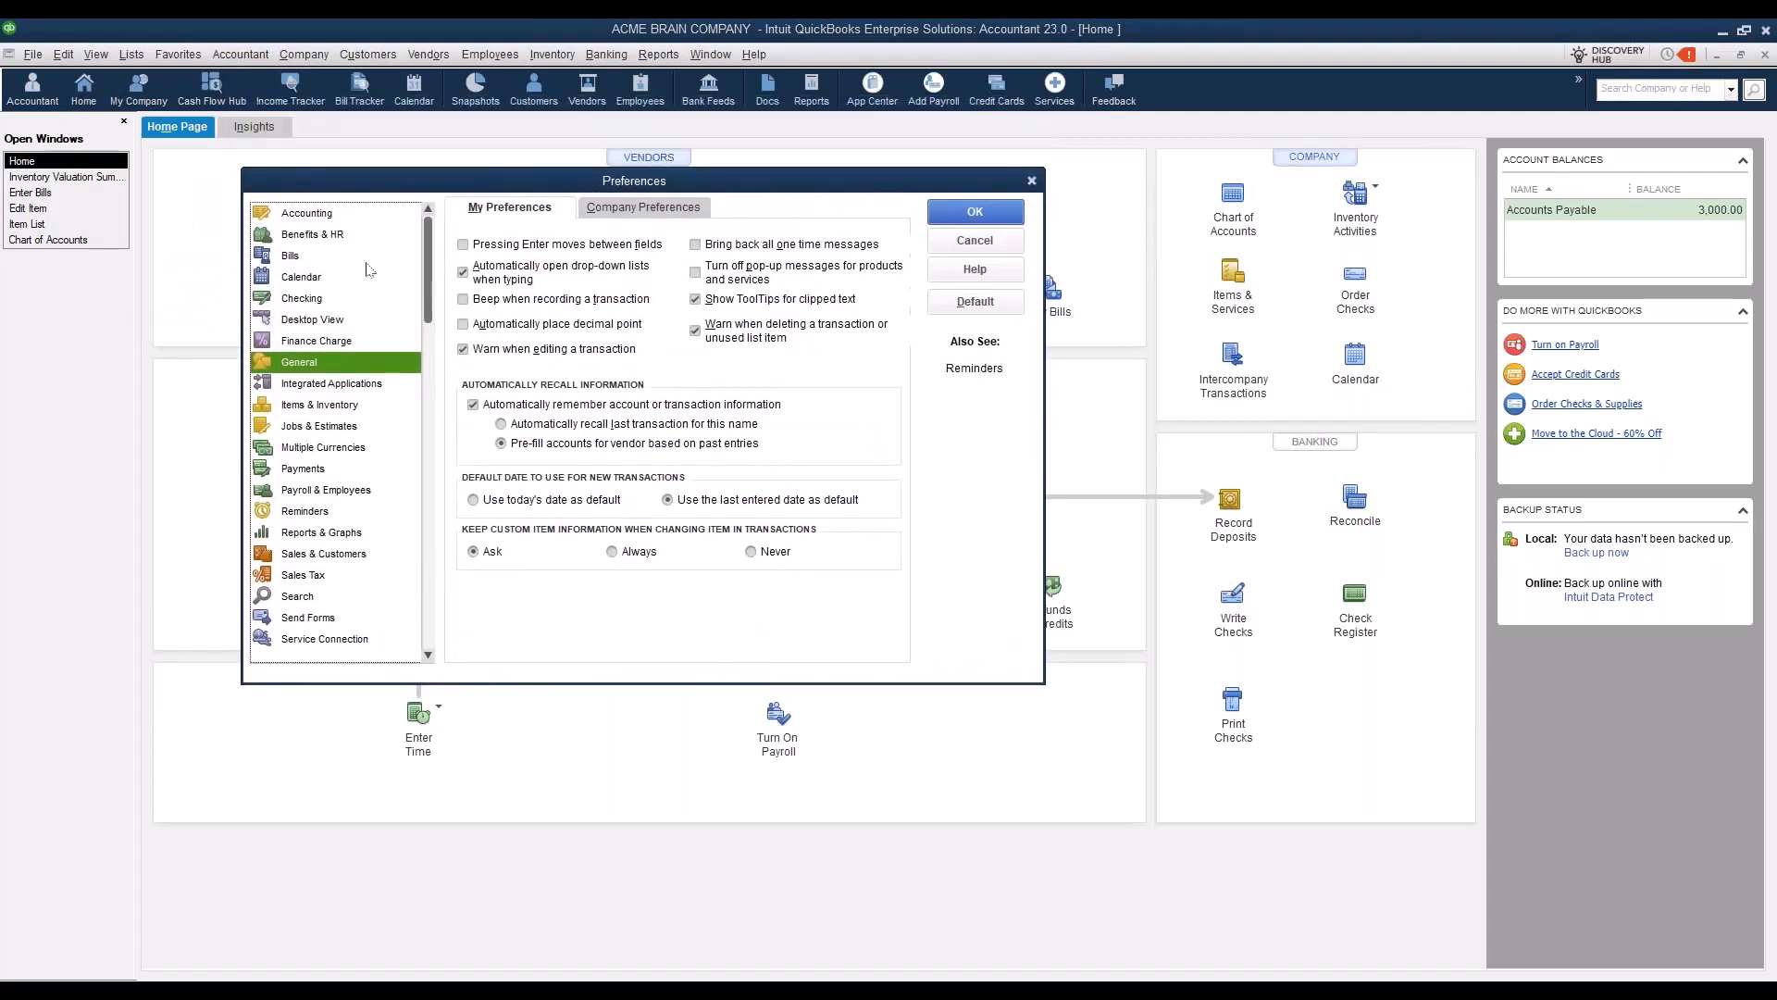
left_click(361, 405)
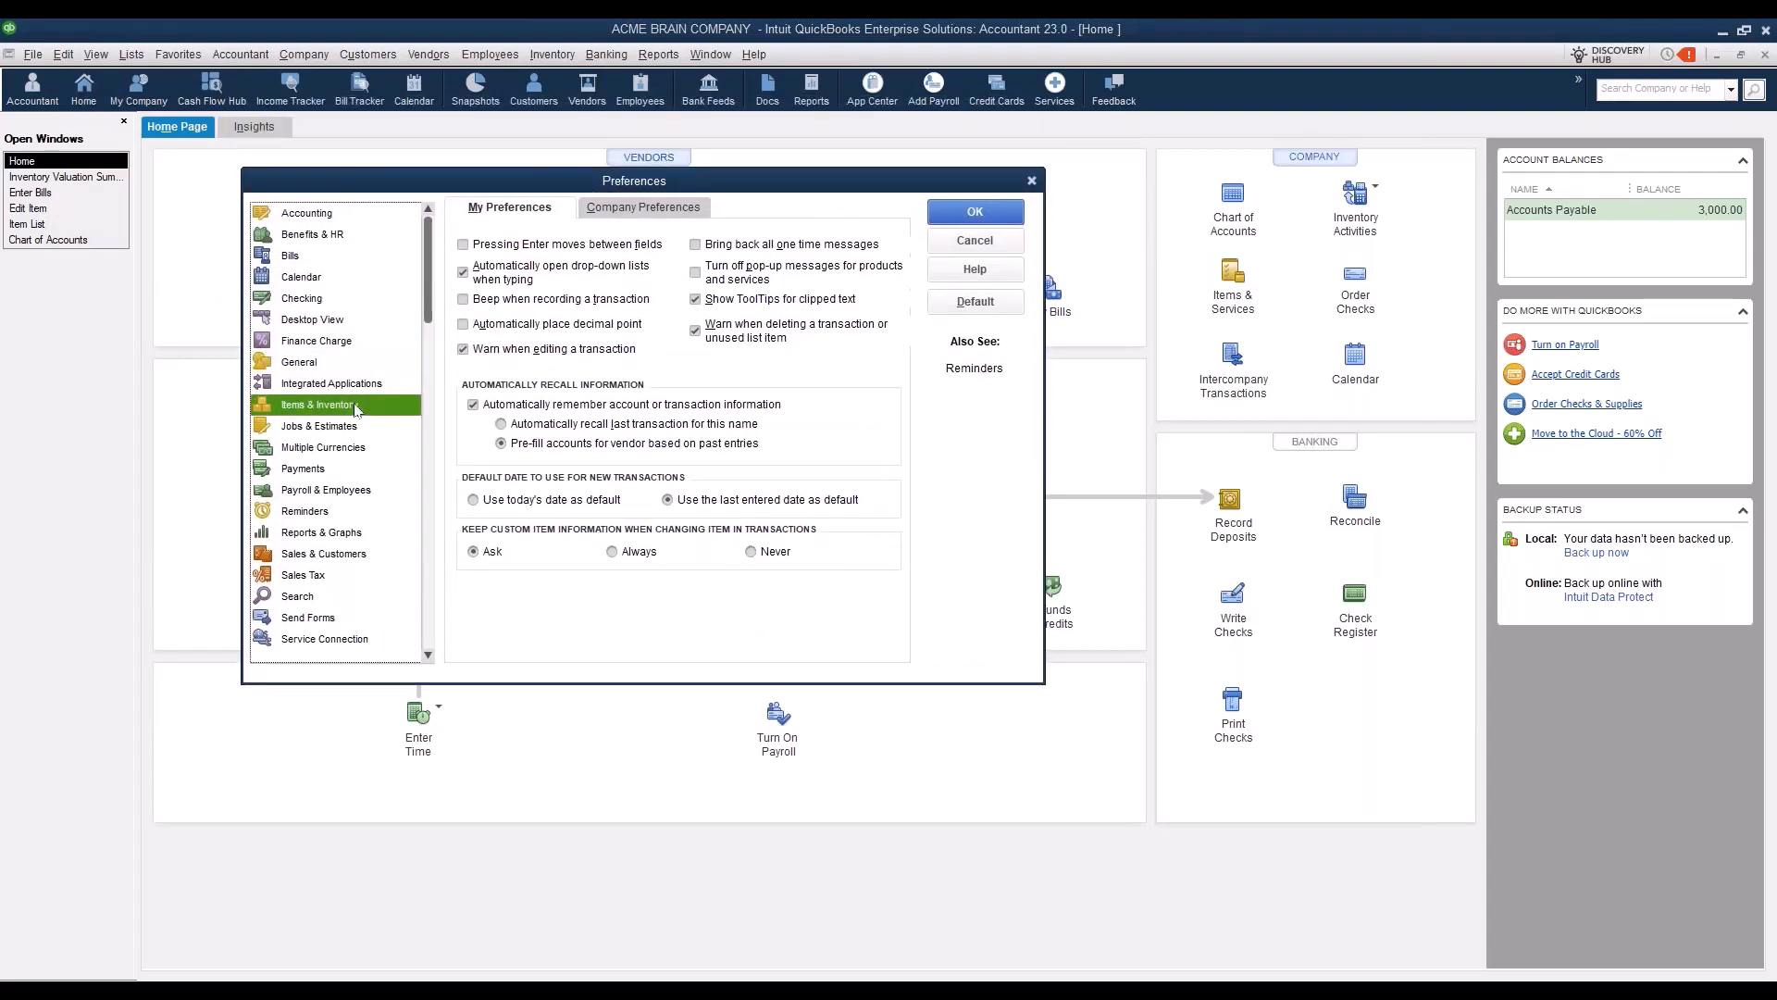
left_click(679, 219)
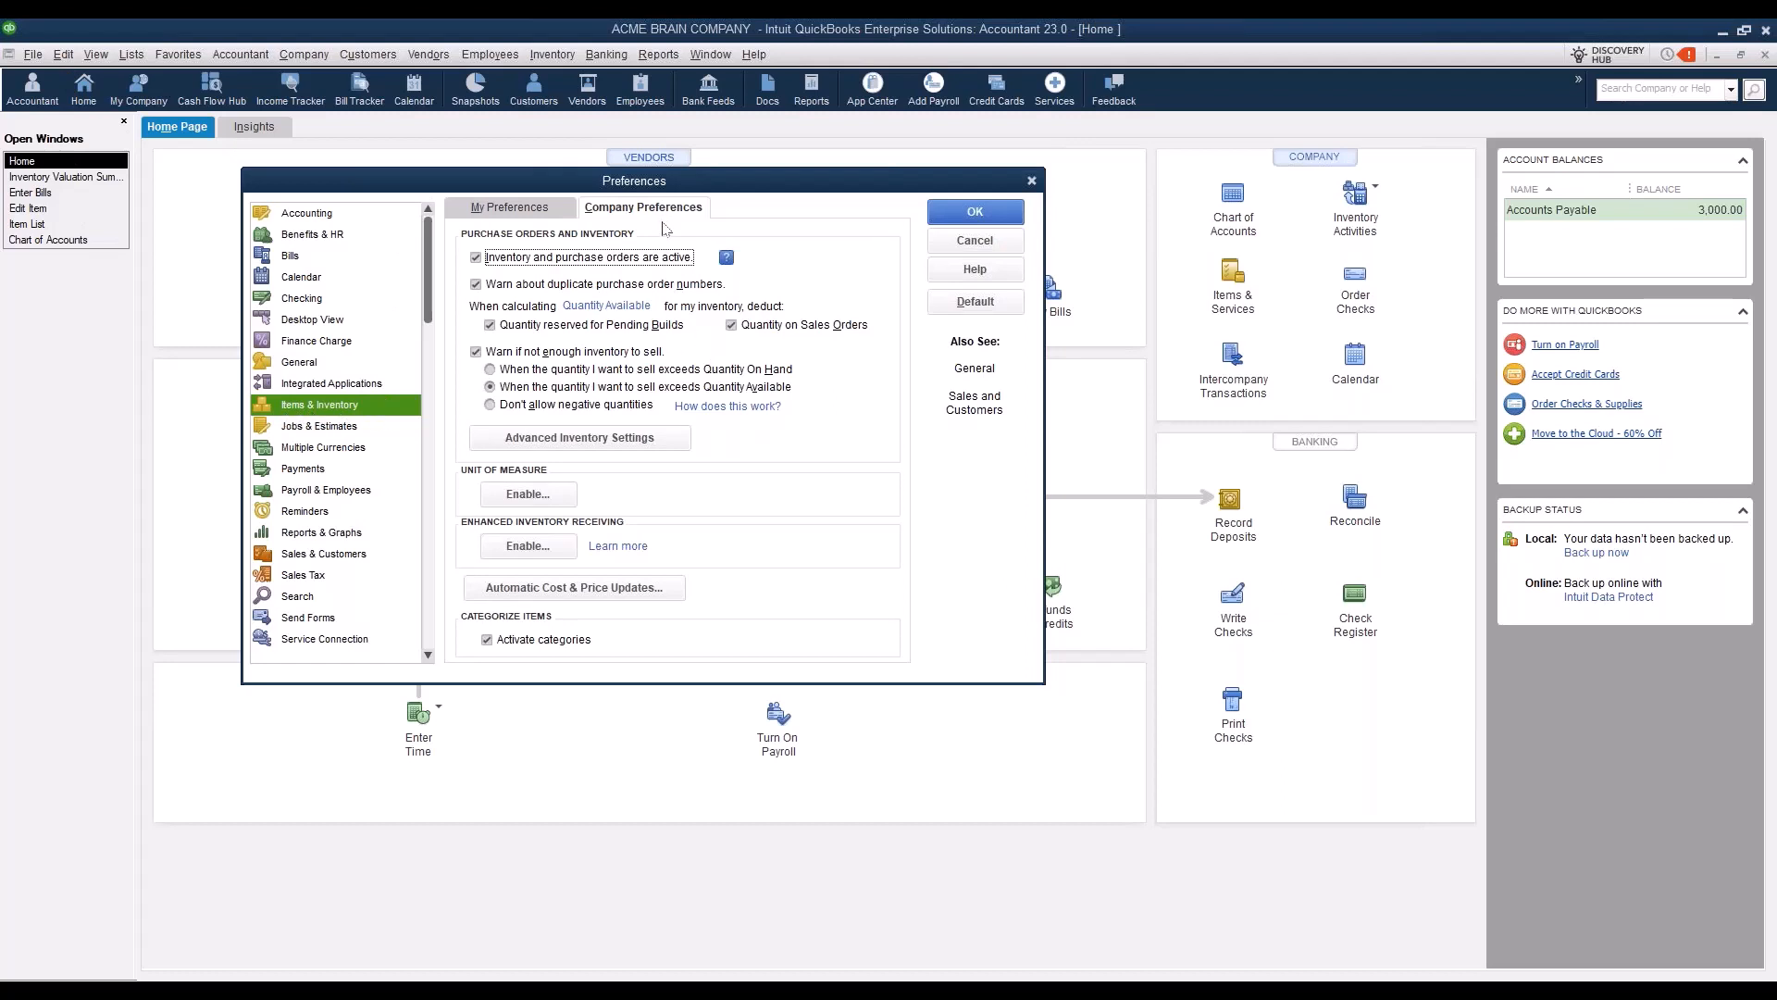
left_click(663, 442)
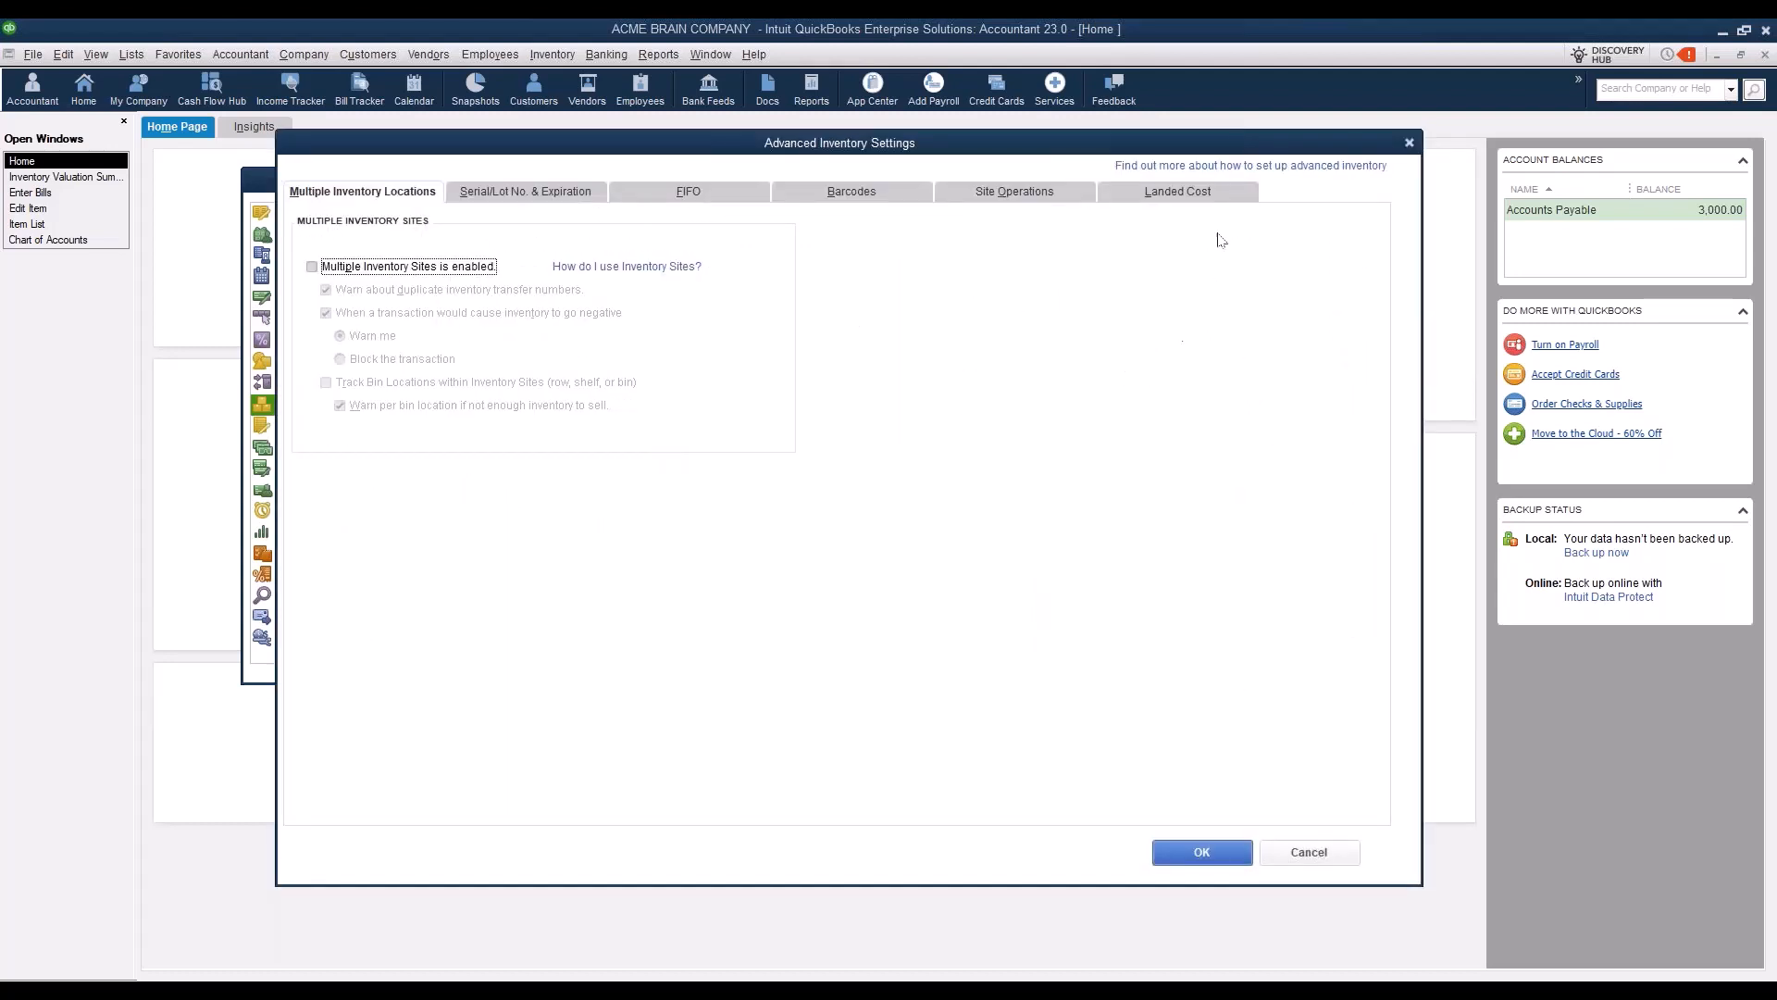
left_click(1237, 198)
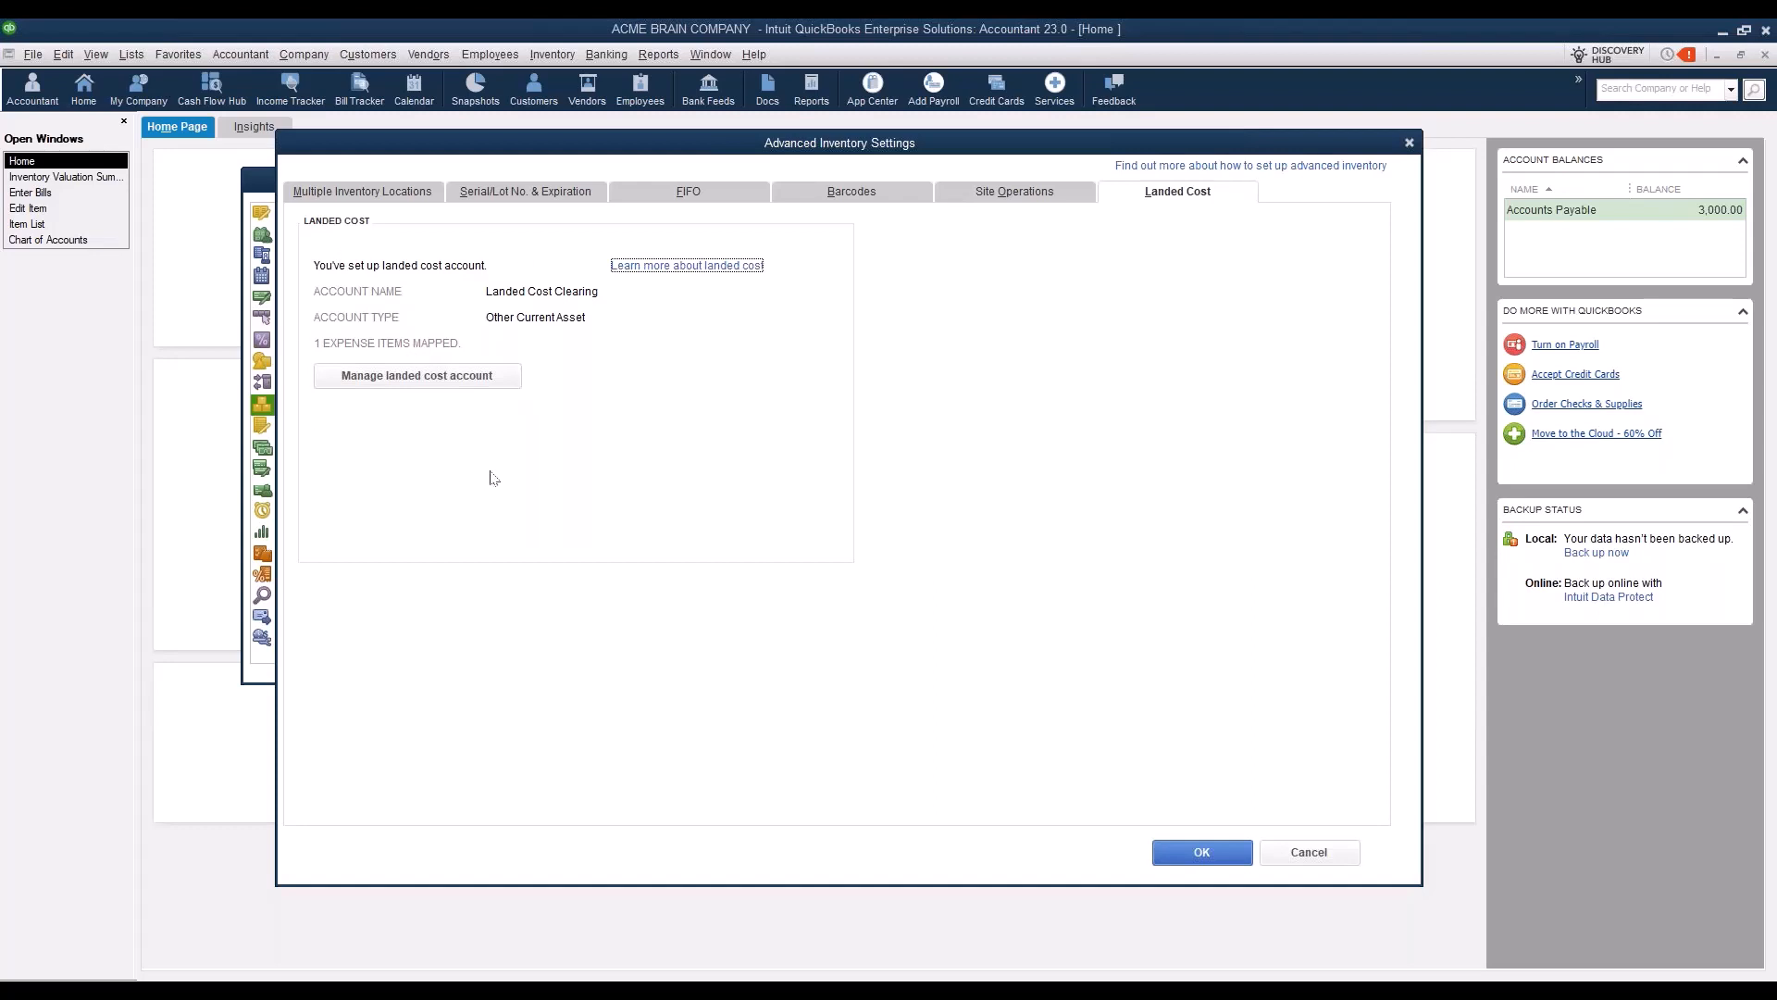
left_click(1299, 867)
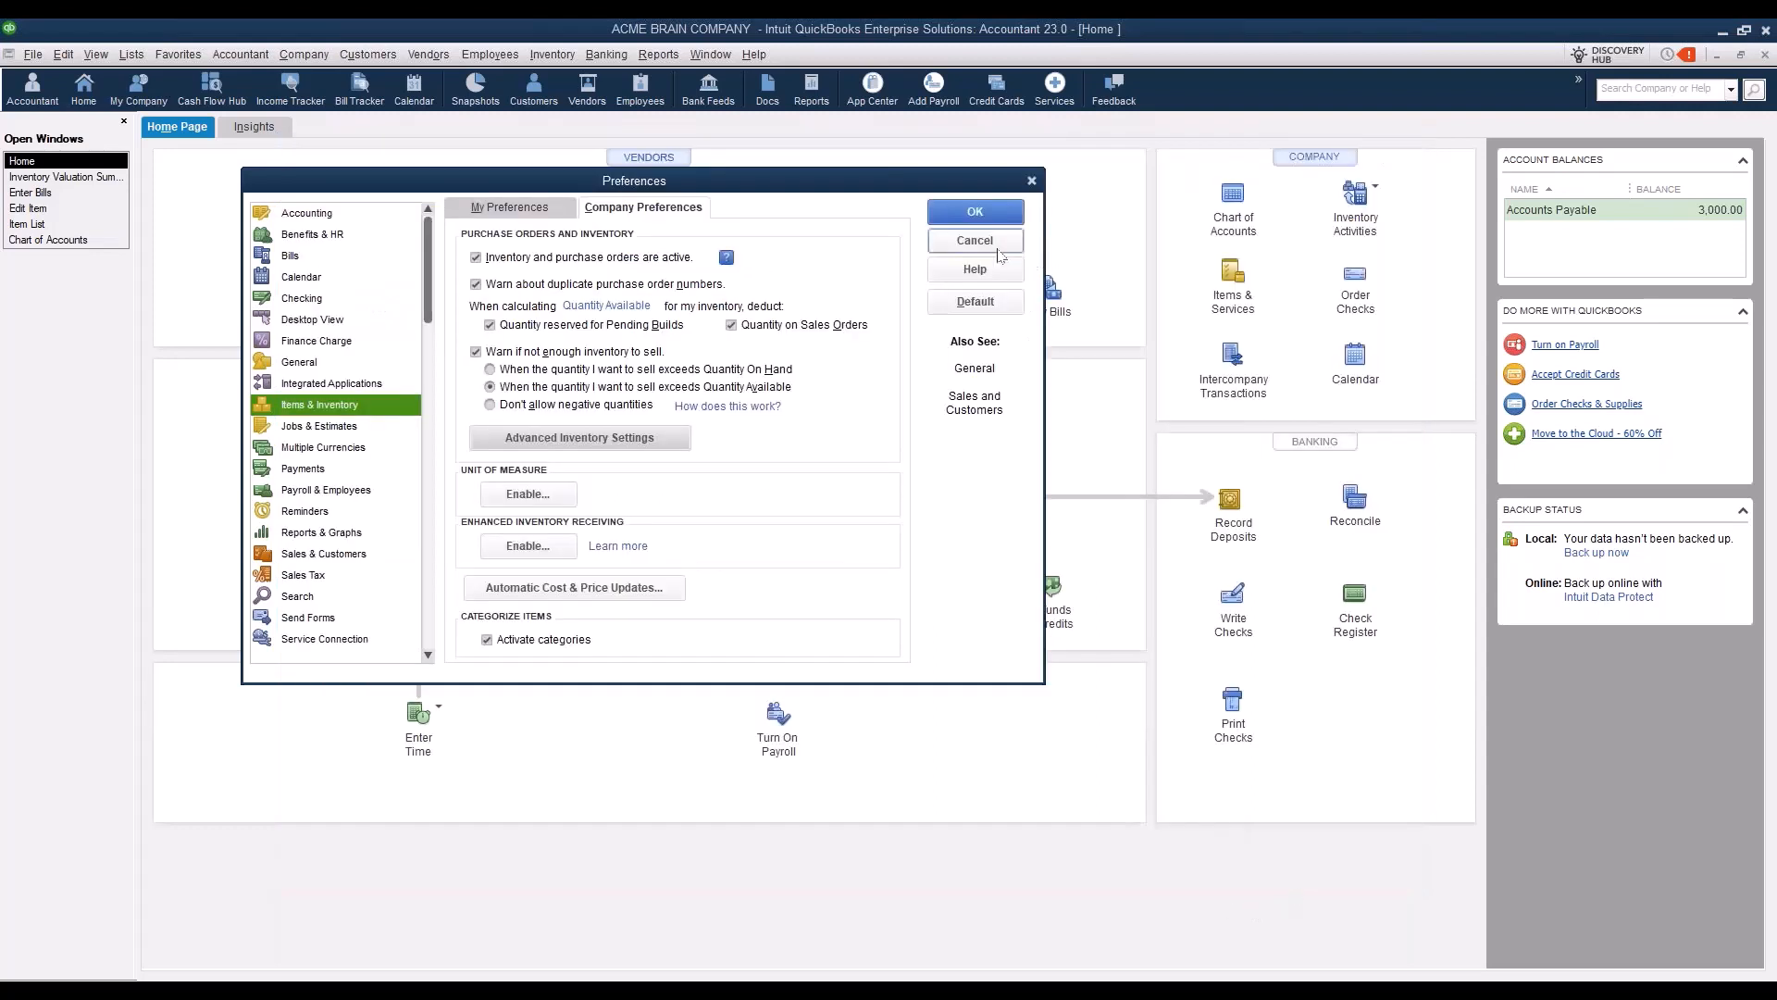
left_click(974, 241)
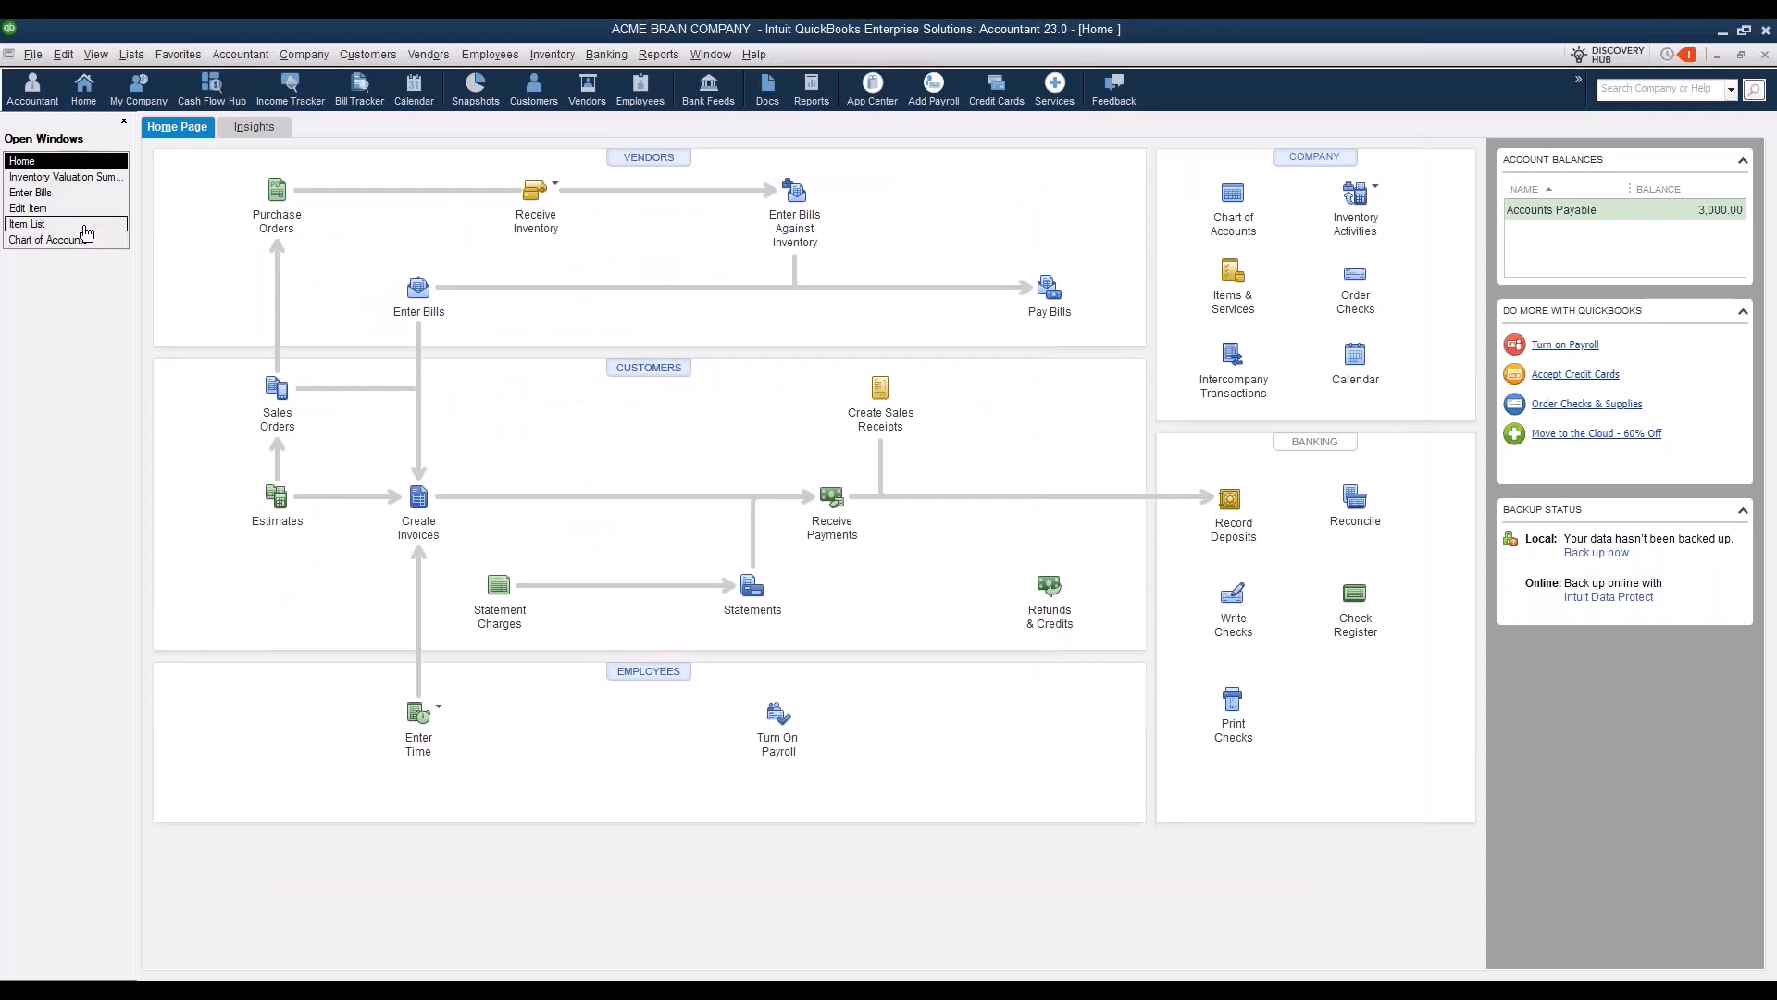
Step: Return to the open bills and bring up the Rock Supplier bill for Landed Cost Freight
left_click(88, 195)
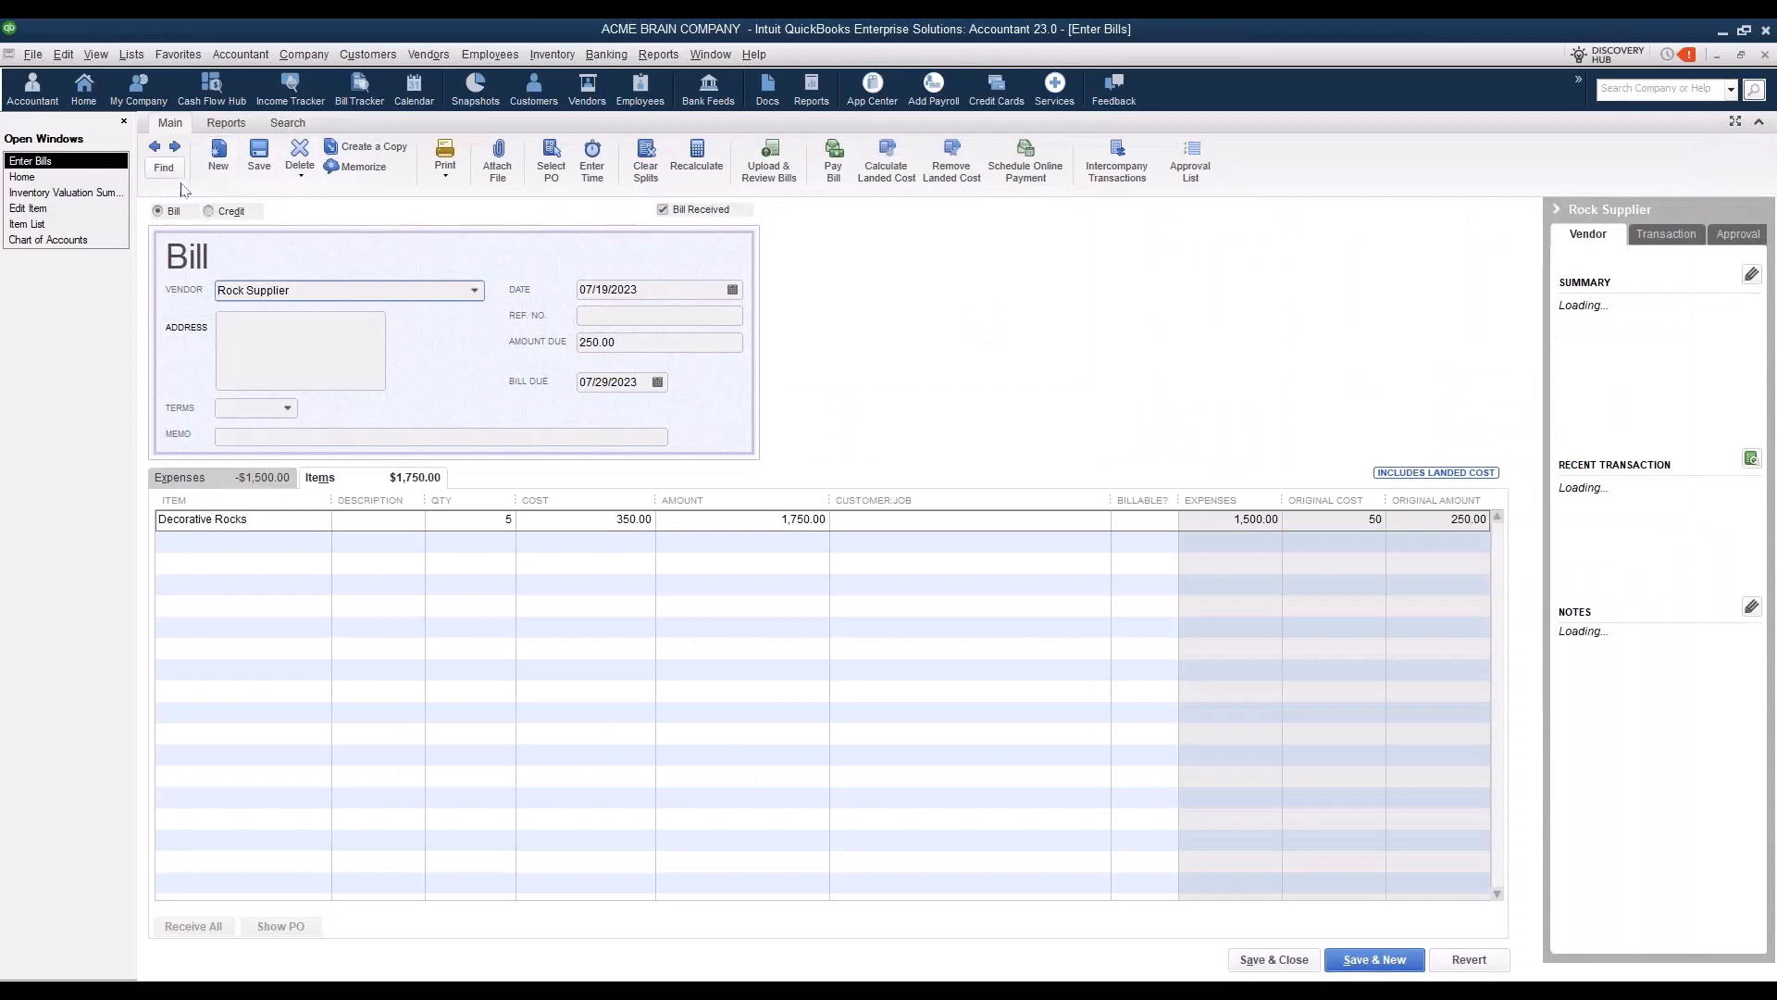
left_click(887, 317)
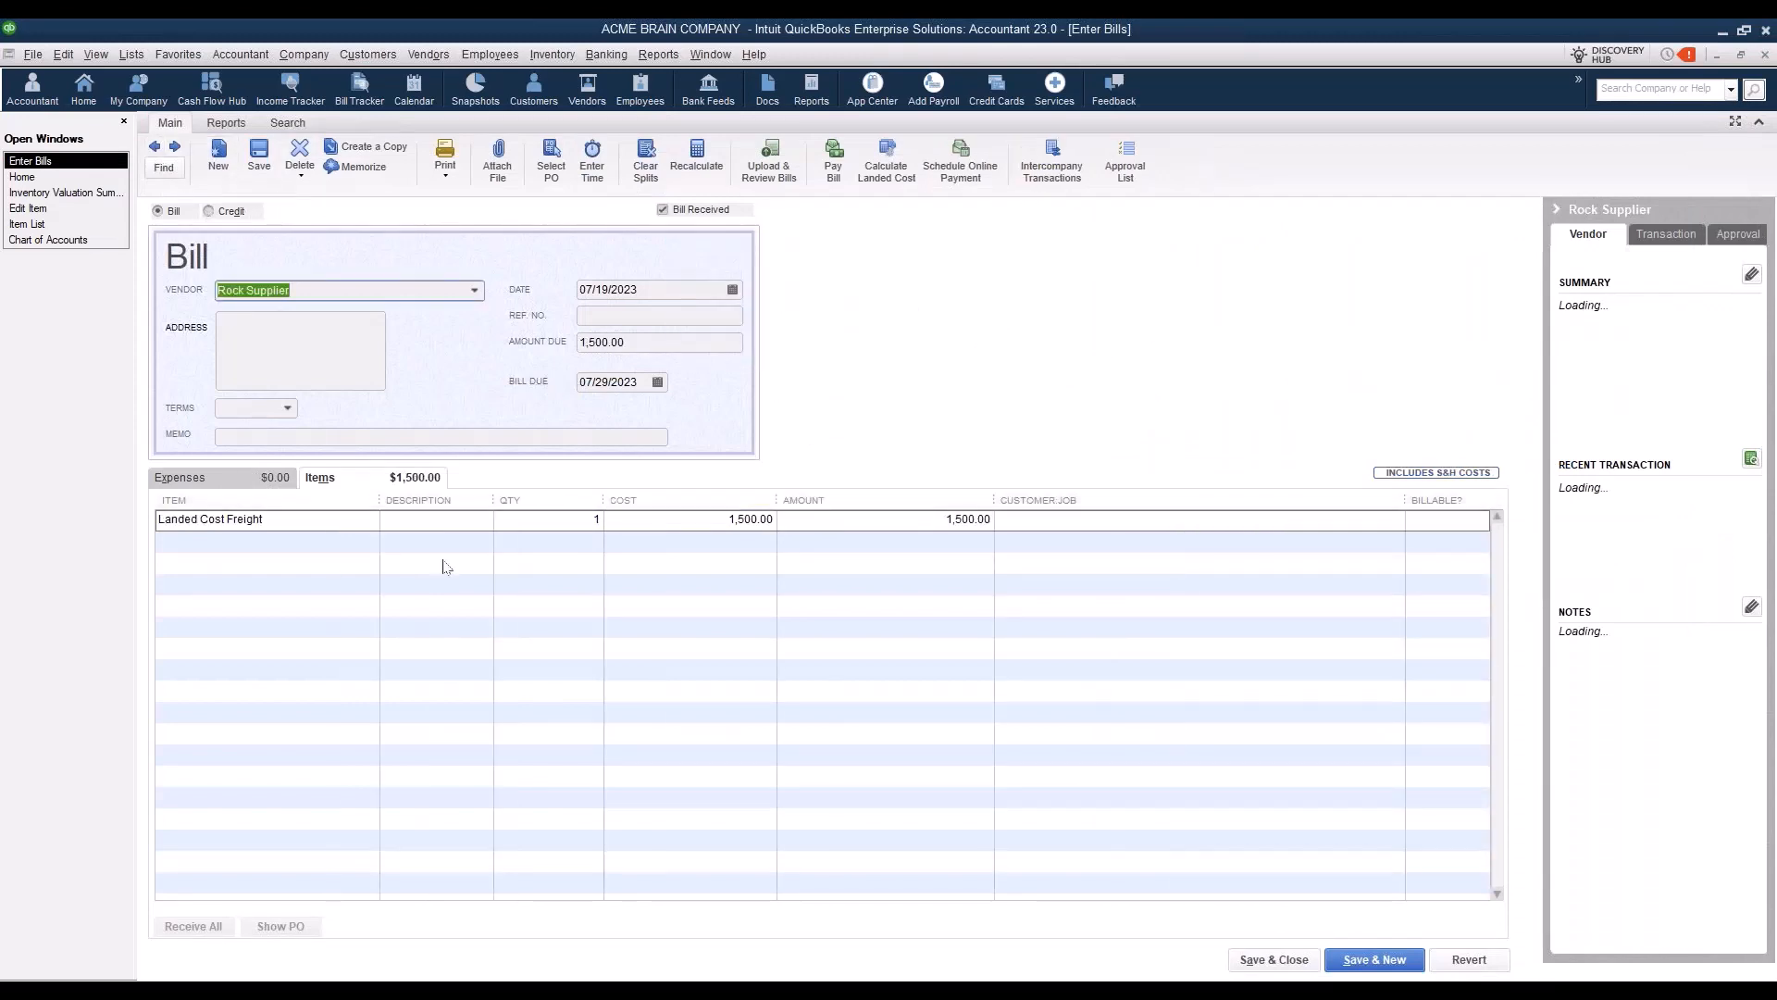